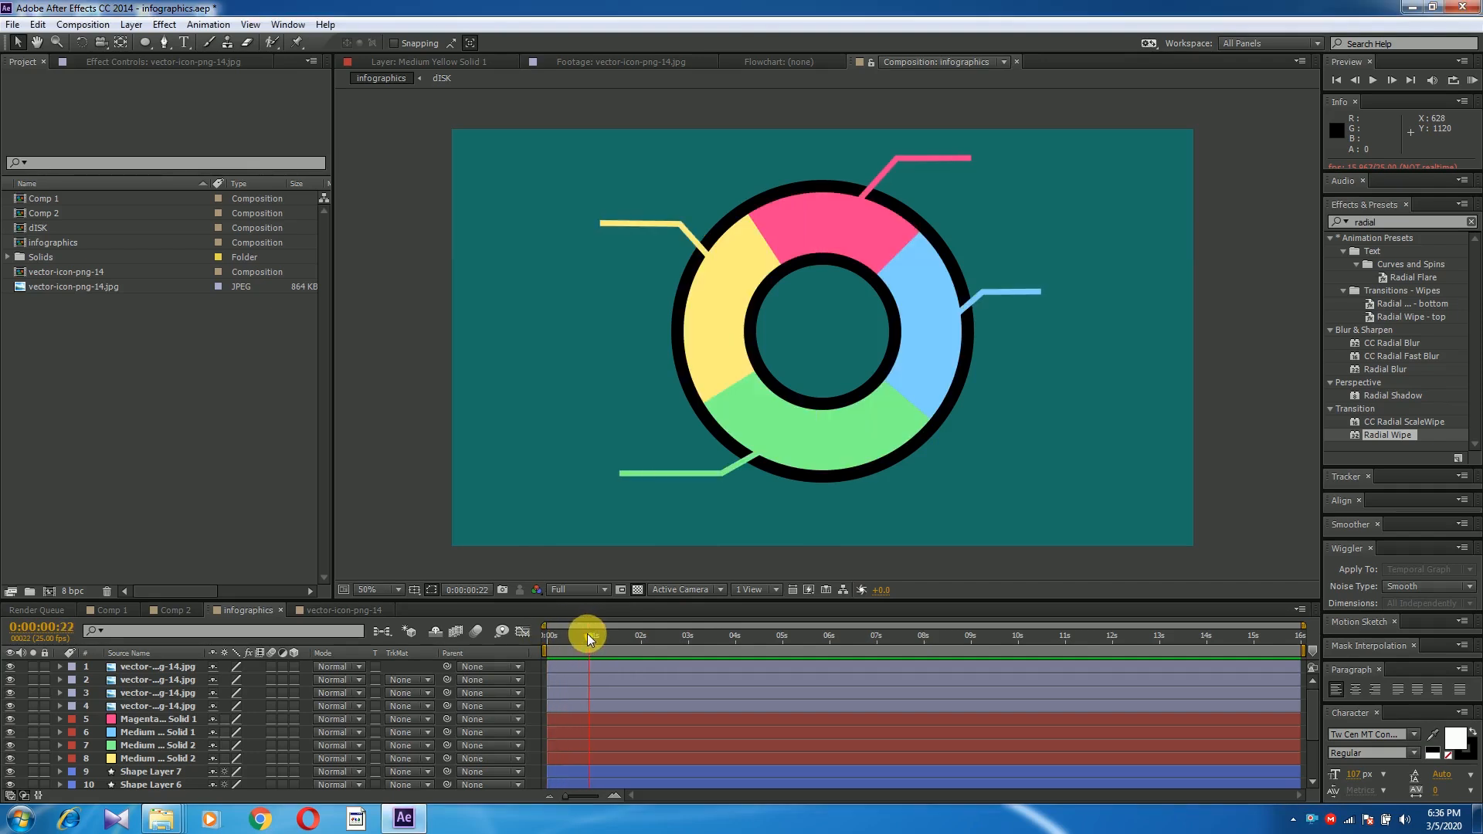
# Step: Create a new text layer reading 0 above the topmost icon layer in the infographics composition
pyautogui.click(151, 667)
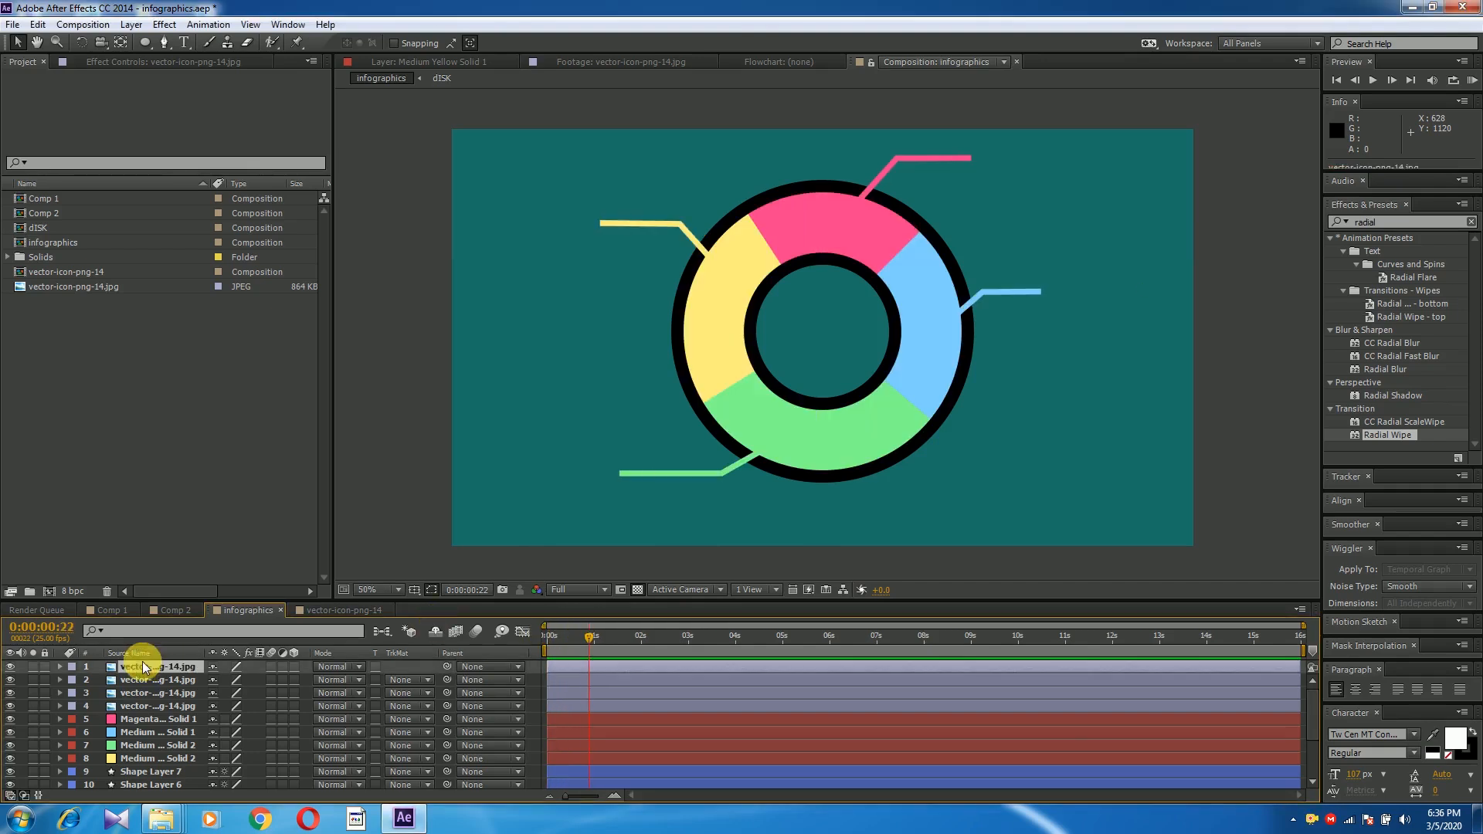
pyautogui.click(130, 26)
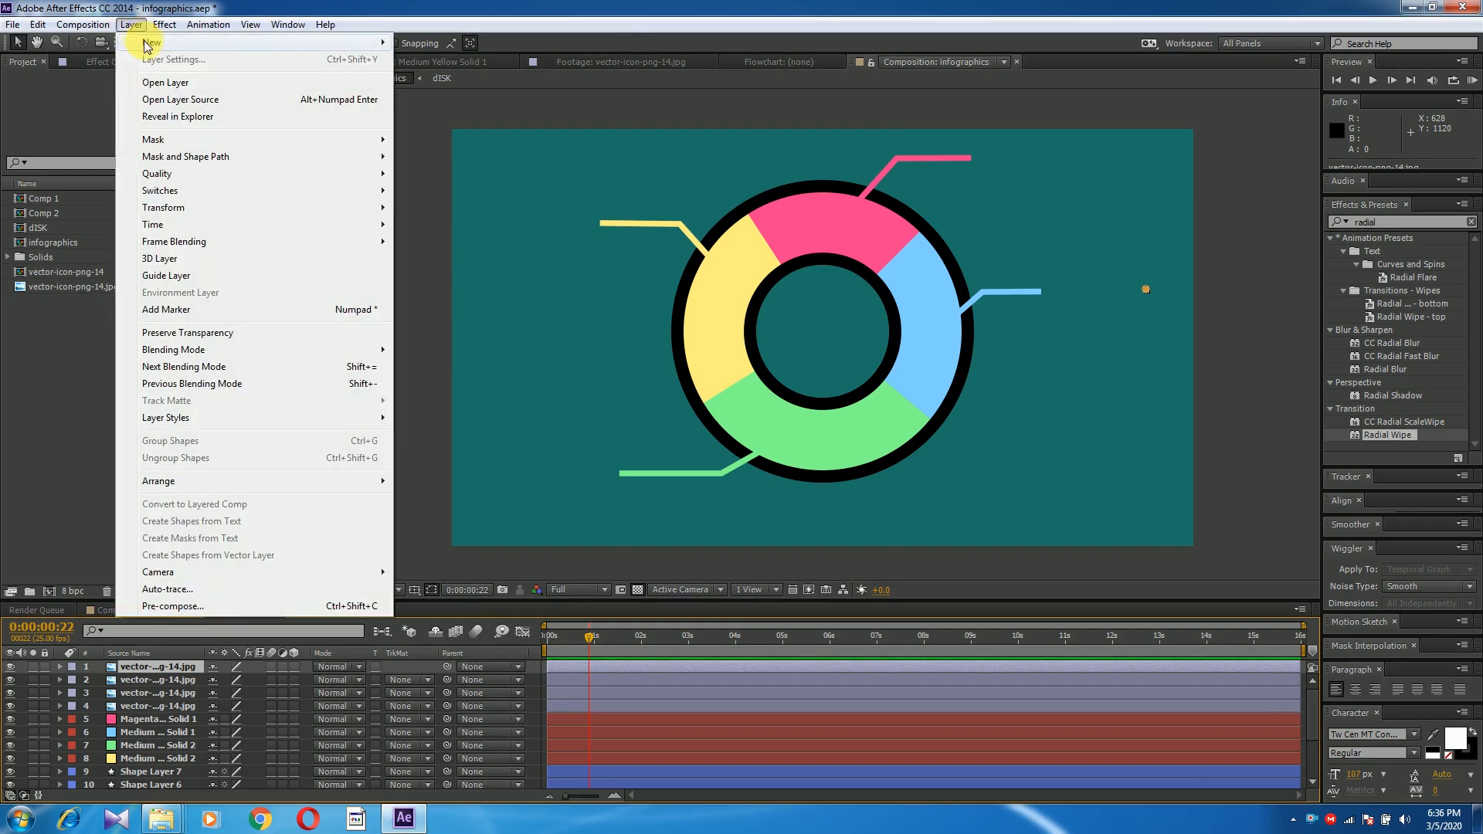
pyautogui.moveTo(238, 43)
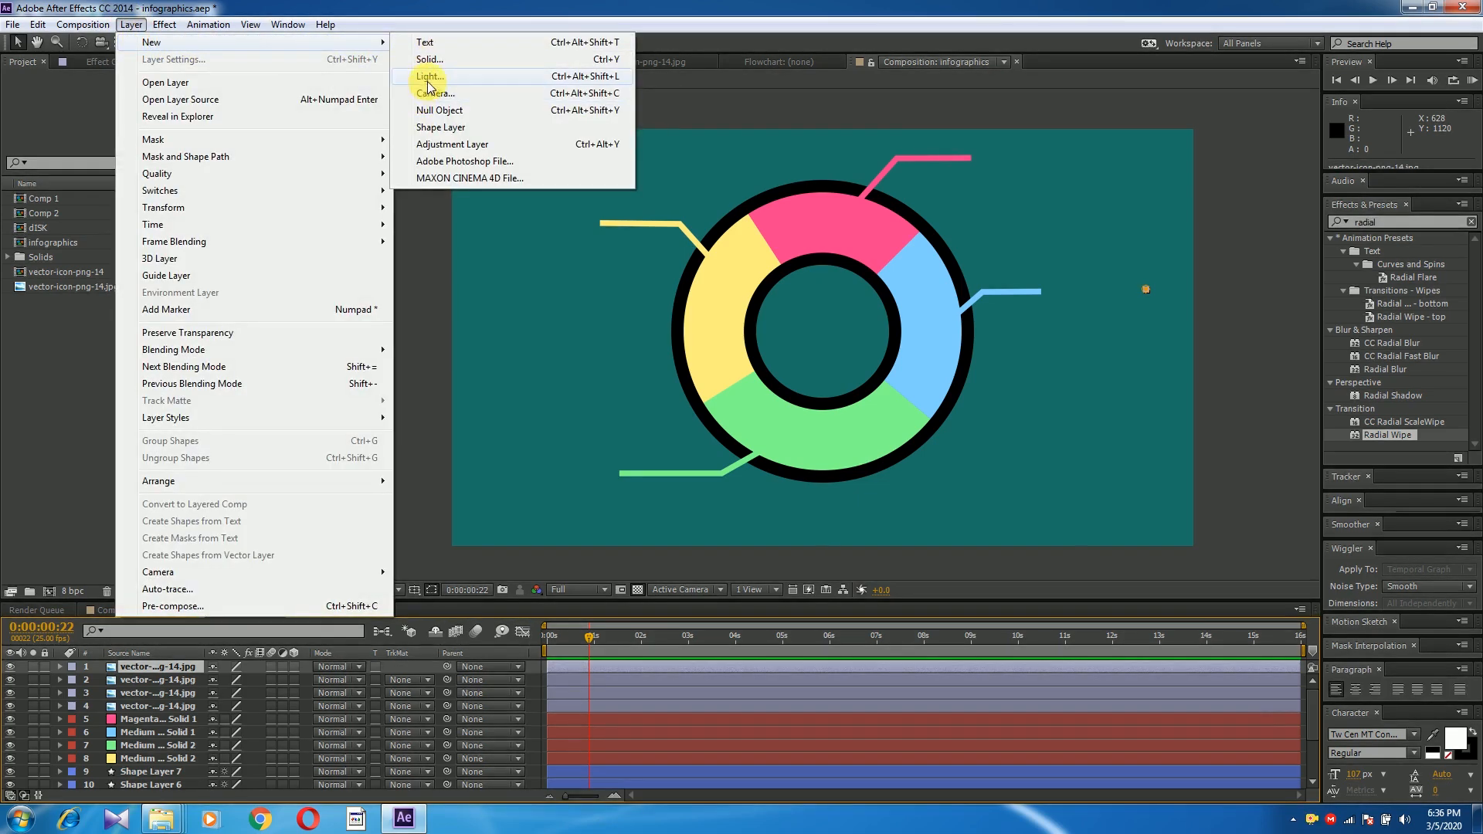
pyautogui.click(426, 42)
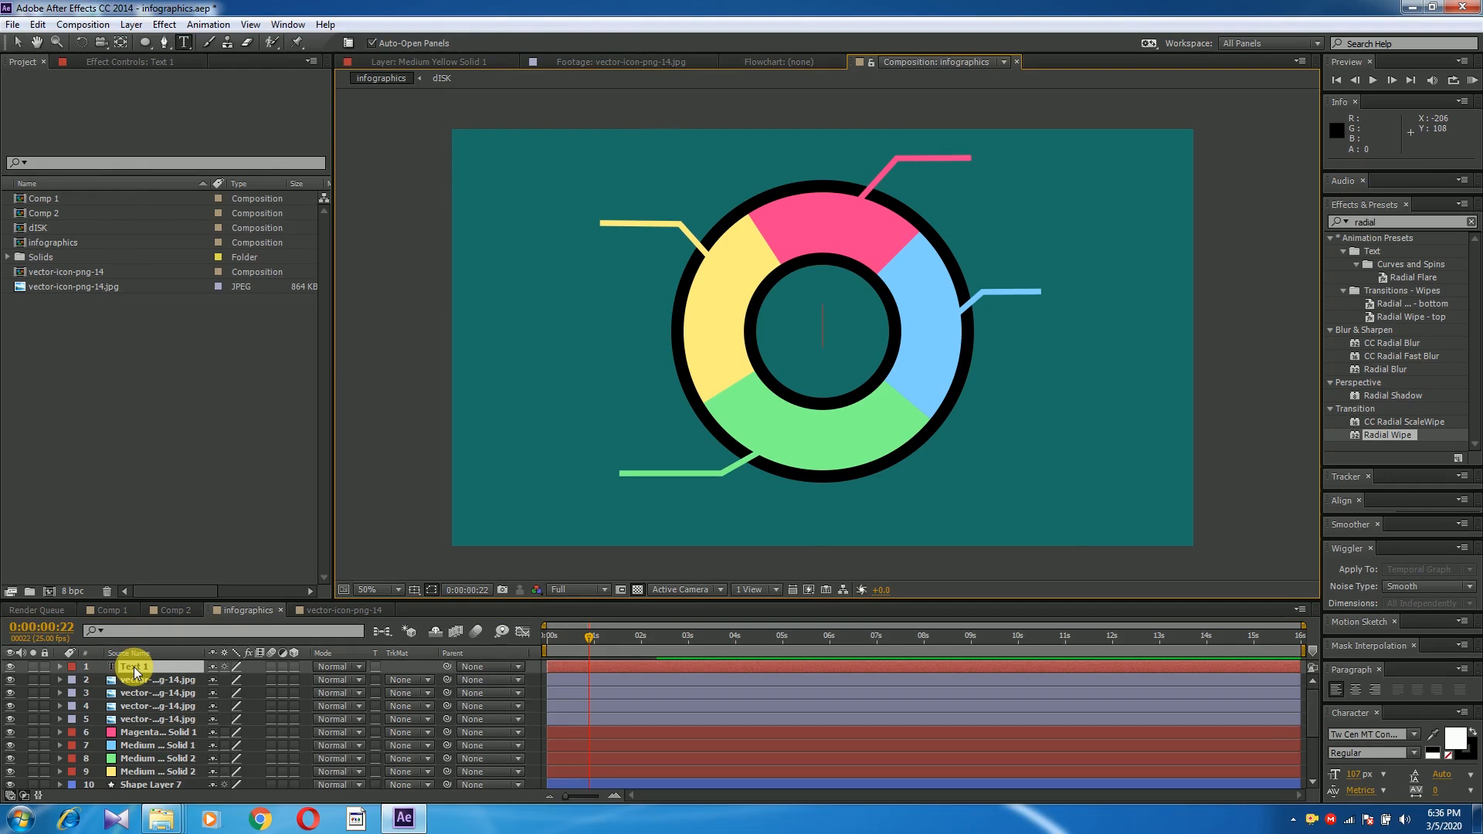
pyautogui.write('0')
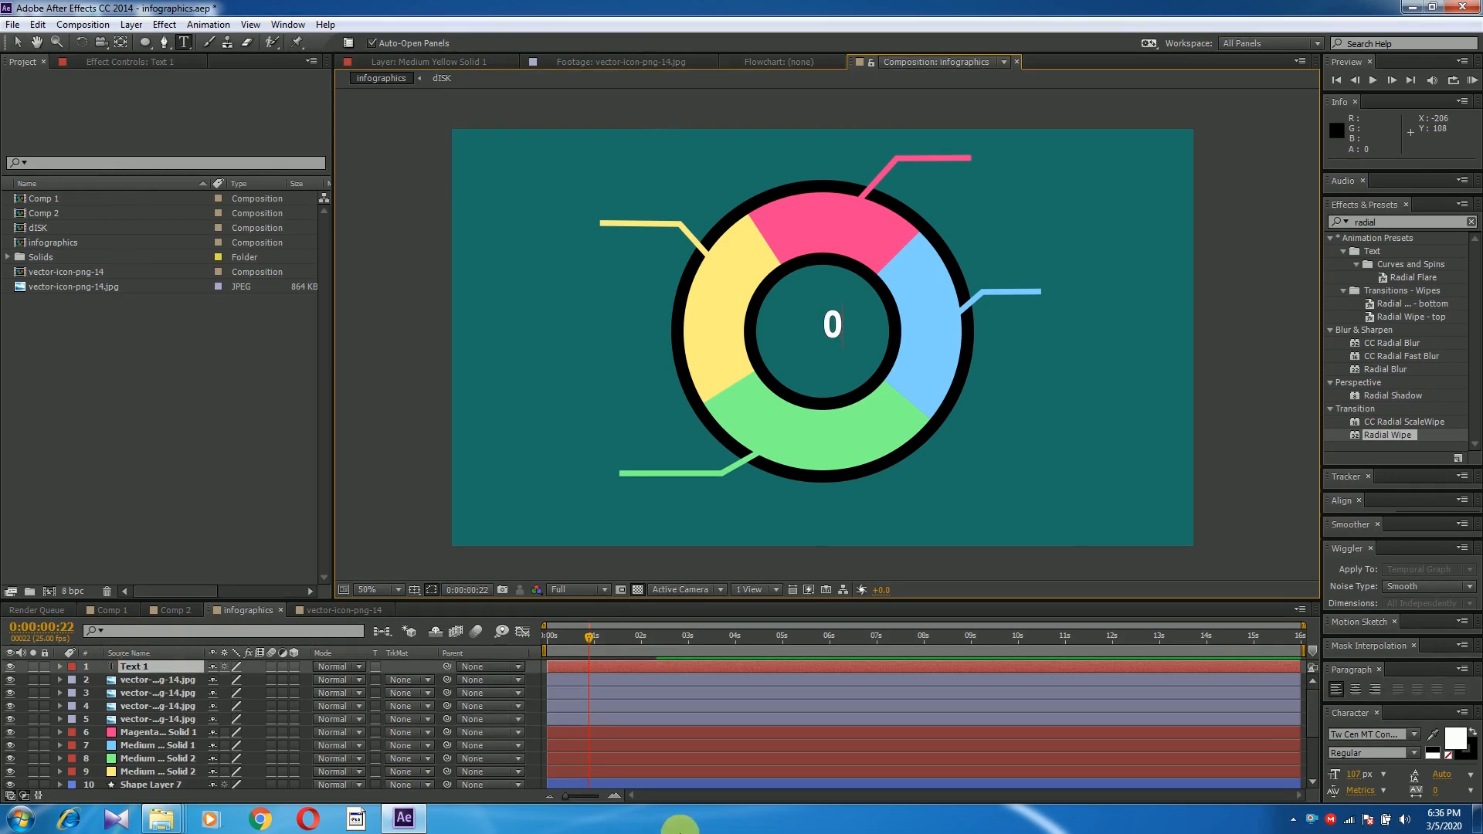
# Step: Find the Slider Control effect, apply it to the new text layer and set its Slider to 0
pyautogui.click(1383, 221)
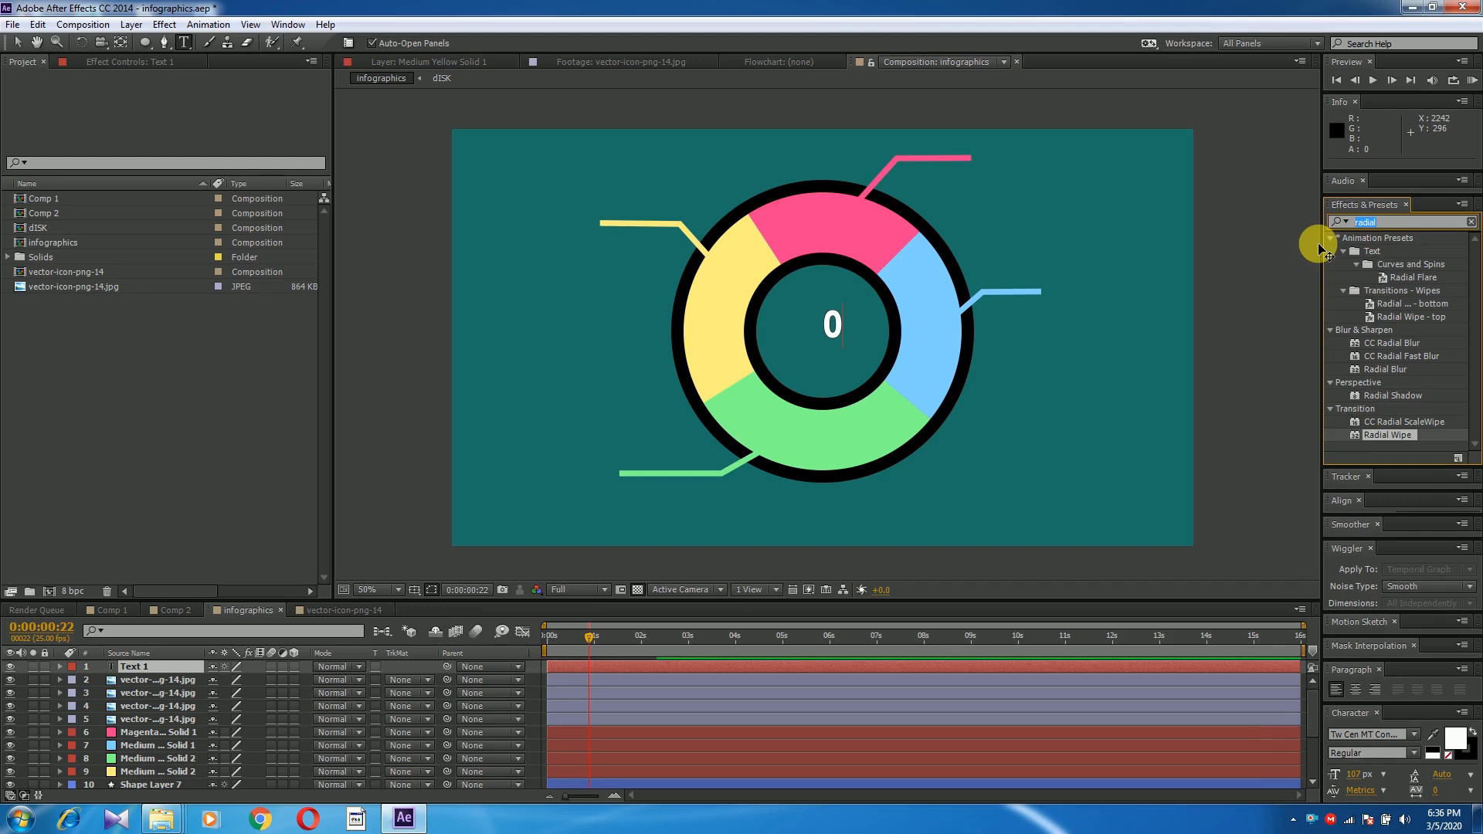
pyautogui.write('sli')
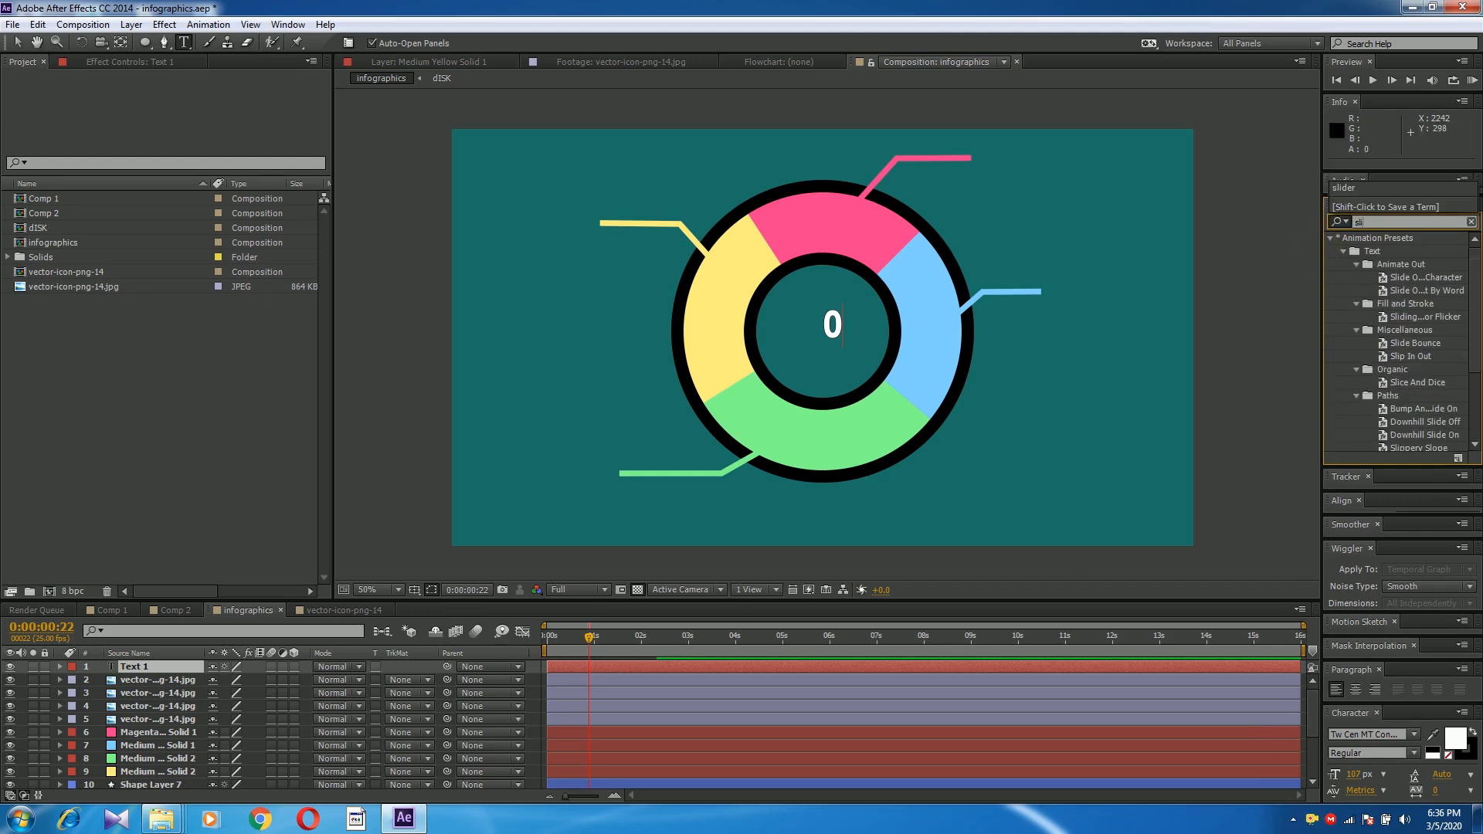
pyautogui.write('der')
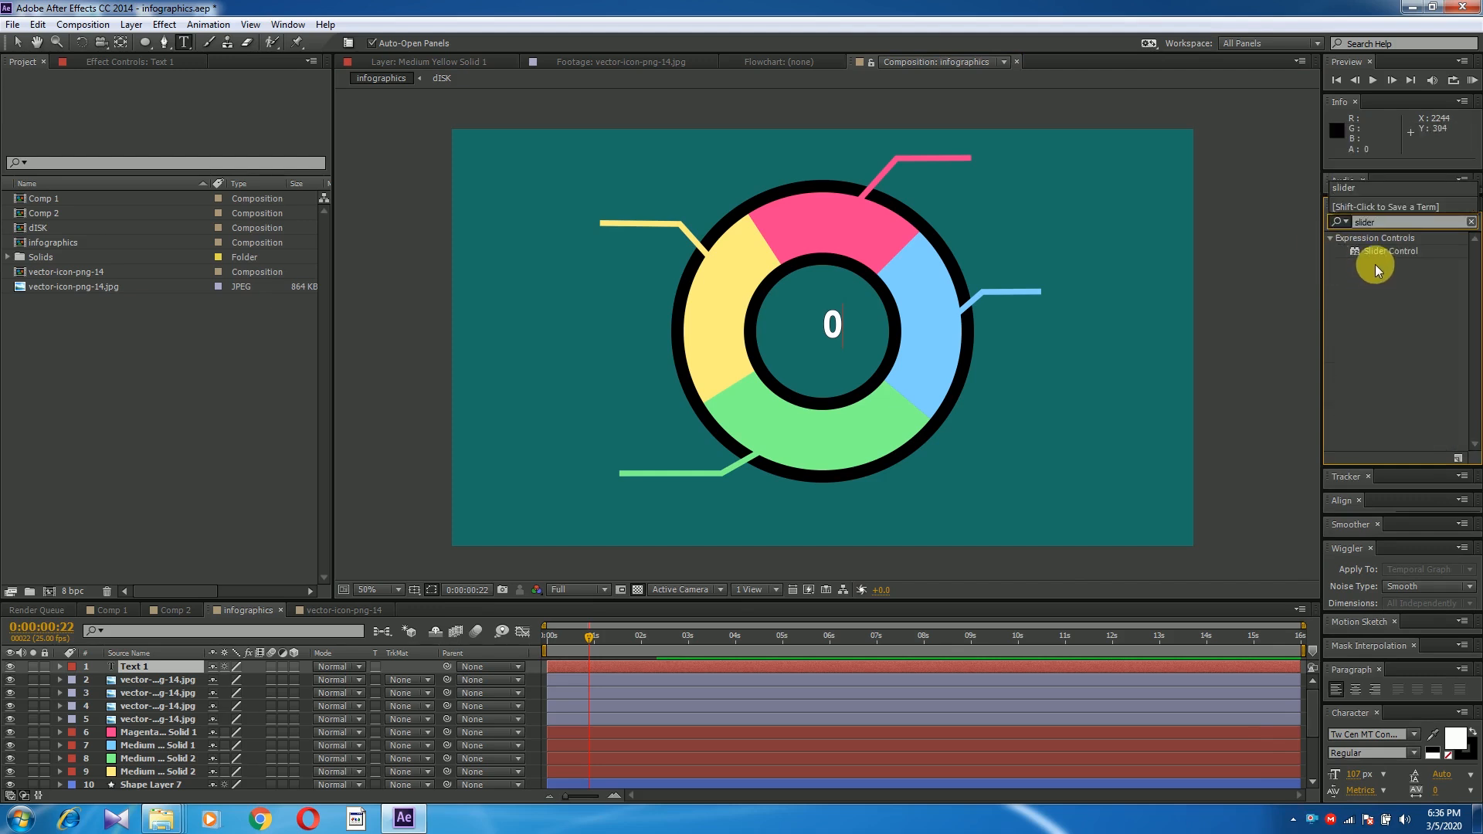
pyautogui.moveTo(1394, 252); pyautogui.dragTo(156, 663)
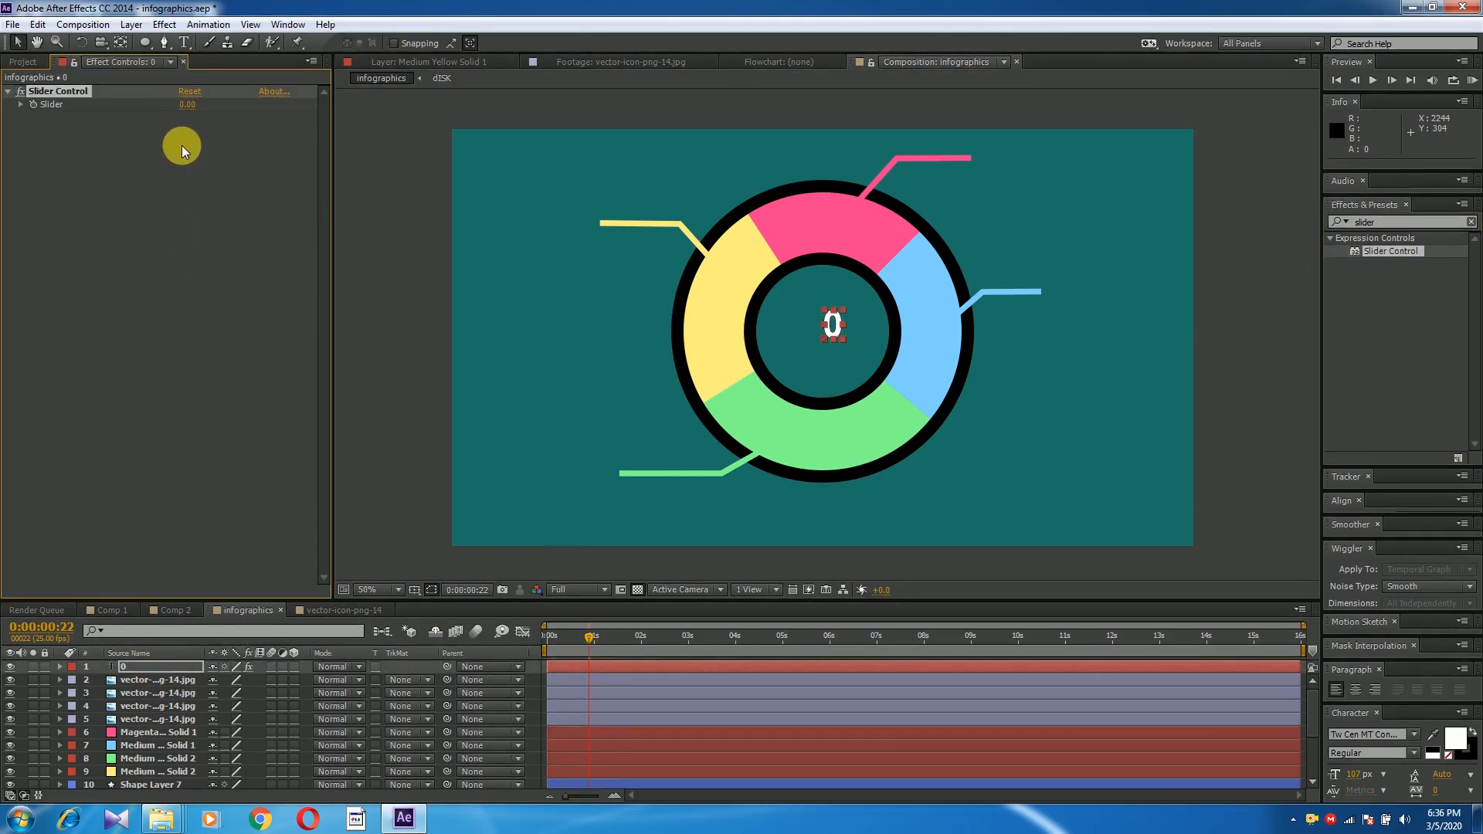
pyautogui.moveTo(190, 113)
pyautogui.mouseDown()
pyautogui.moveTo(238, 103)
pyautogui.moveTo(232, 128)
pyautogui.moveTo(192, 103)
pyautogui.mouseUp()
pyautogui.click(192, 104)
pyautogui.write('0')
pyautogui.press('Return')
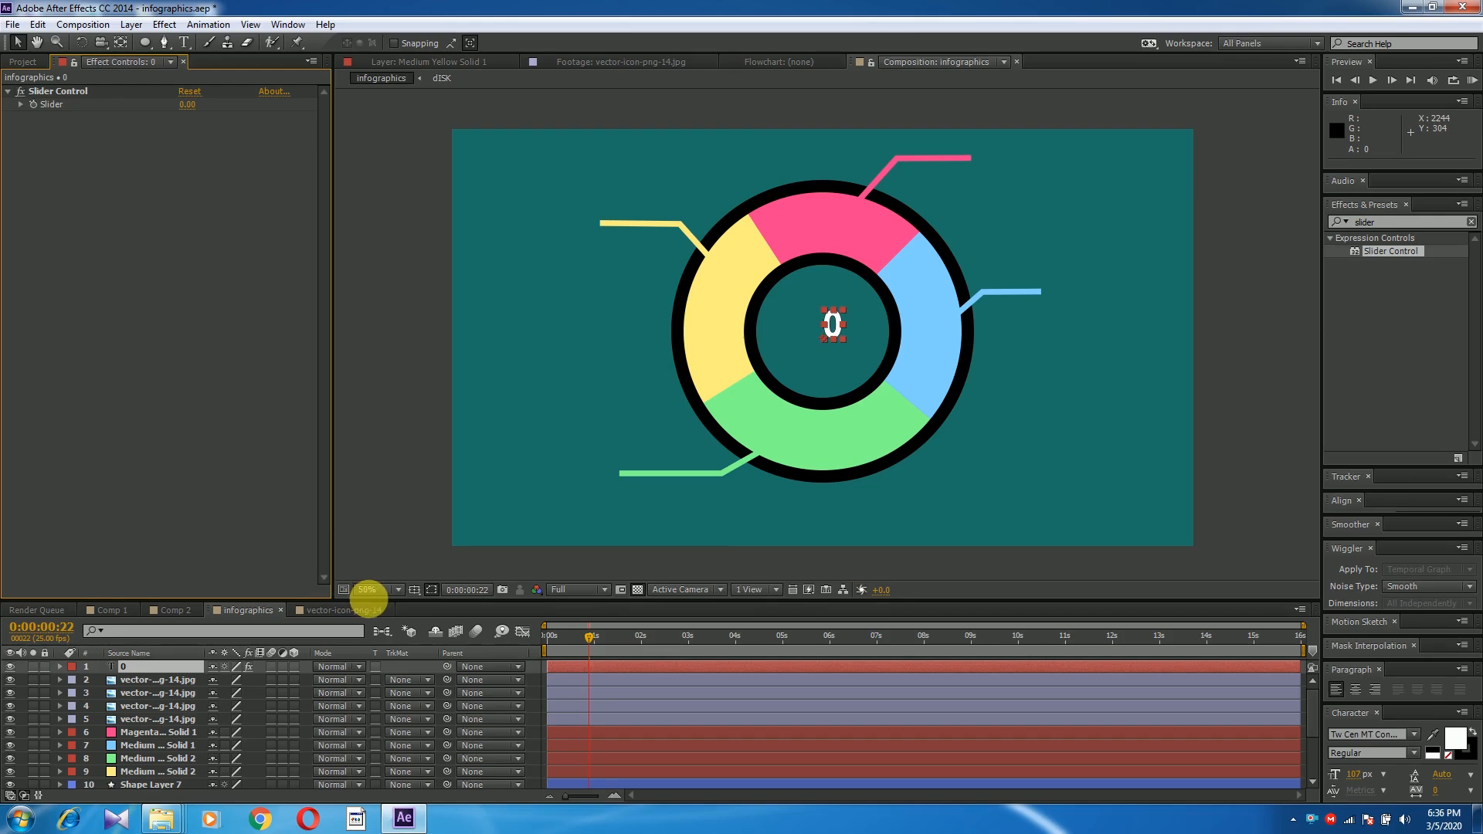
# Step: Add an expression to the text layer's Source Text that links it to the Slider Control's Slider
pyautogui.moveTo(368, 600); pyautogui.dragTo(414, 520)
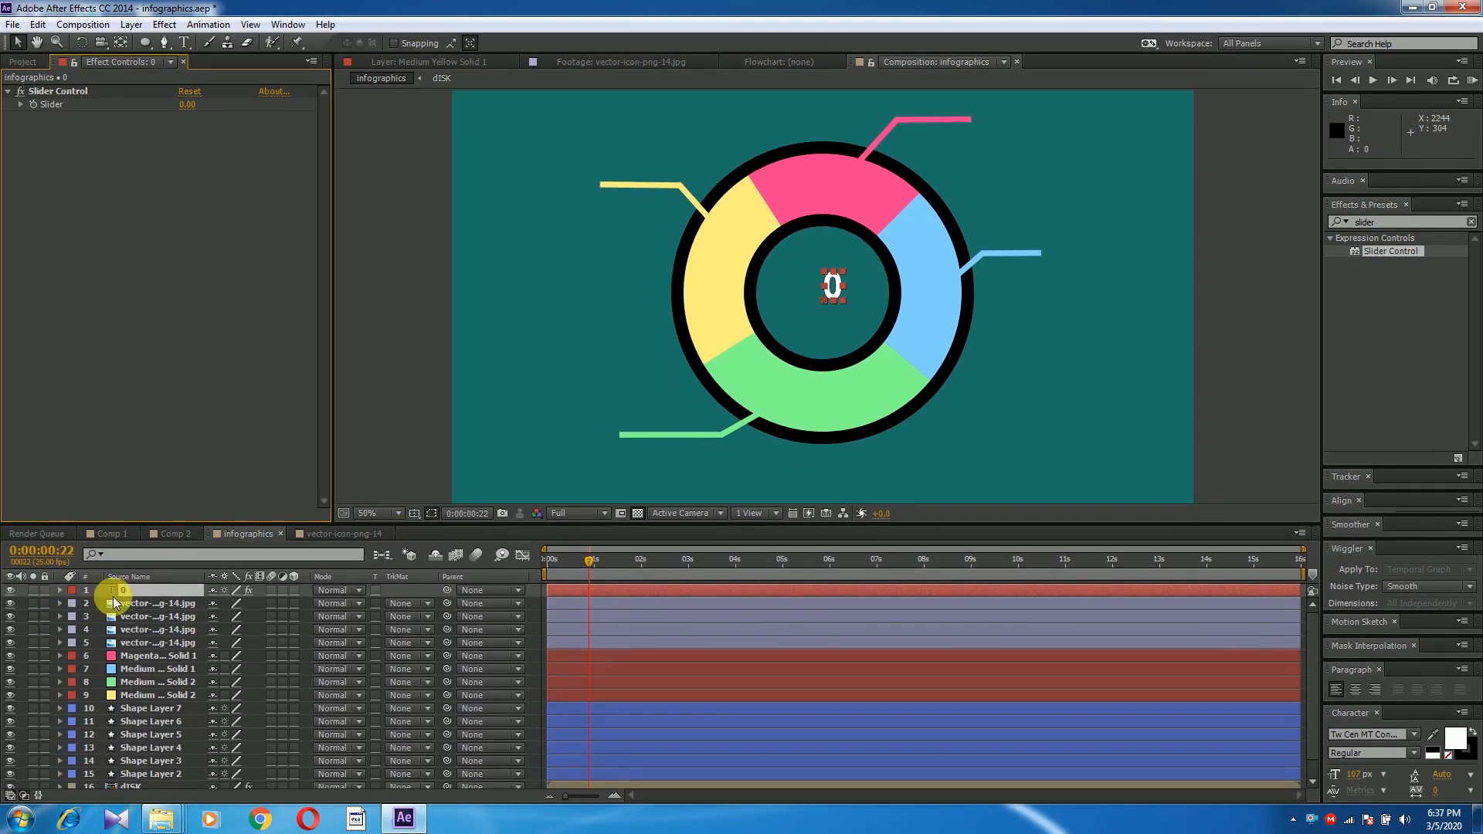
pyautogui.click(58, 590)
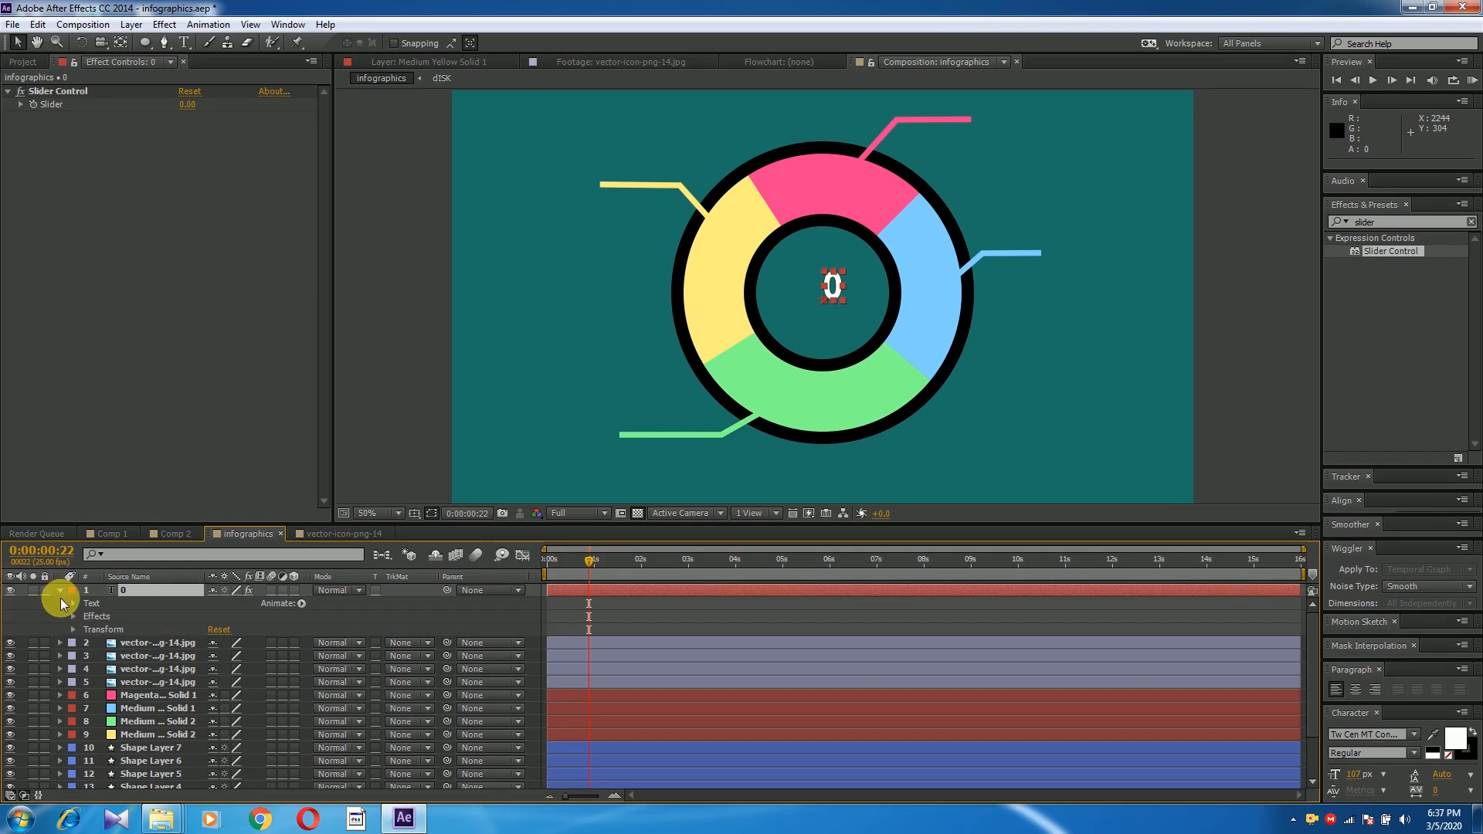
pyautogui.click(72, 603)
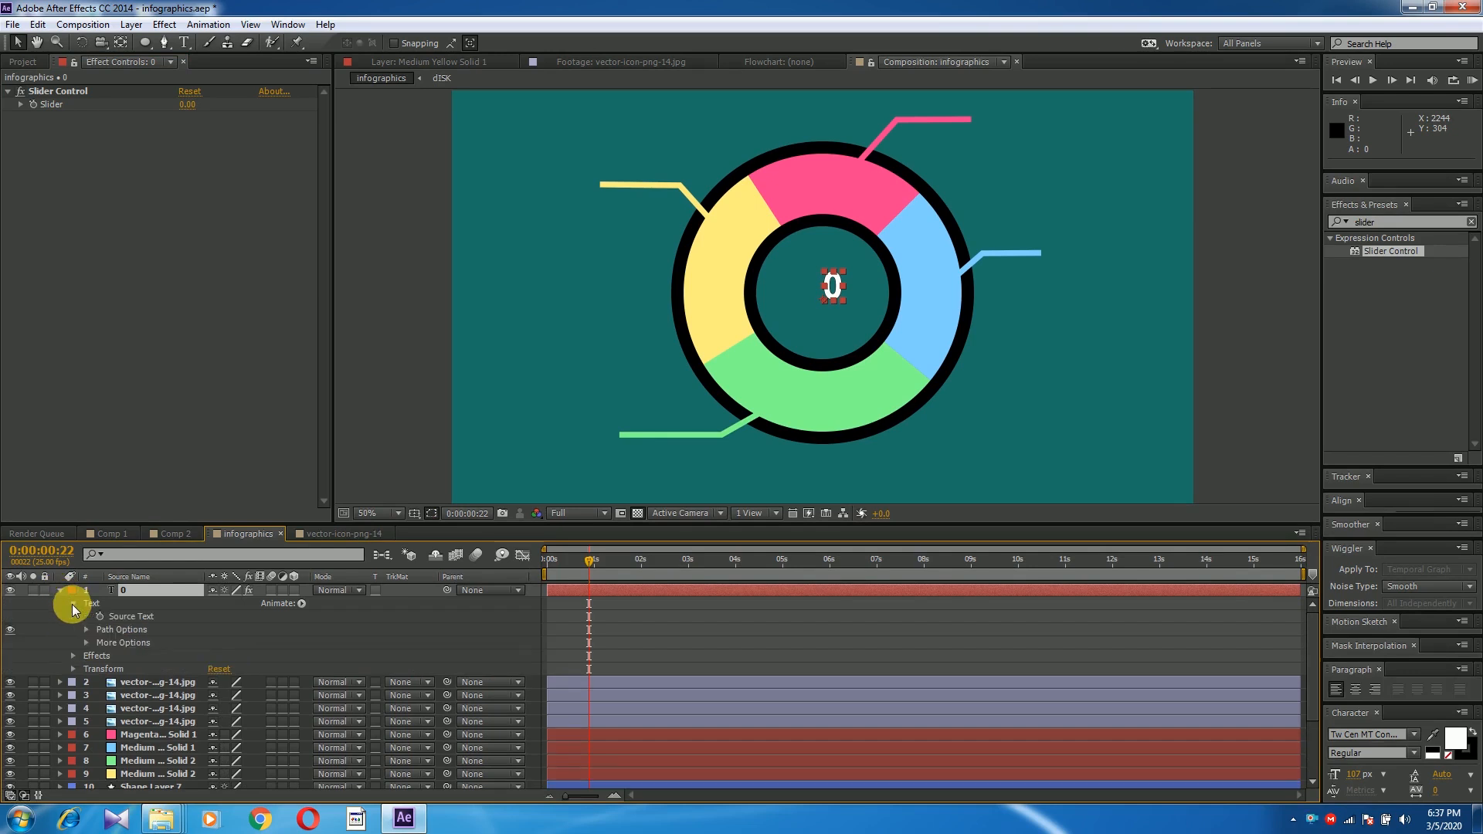
pyautogui.click(73, 655)
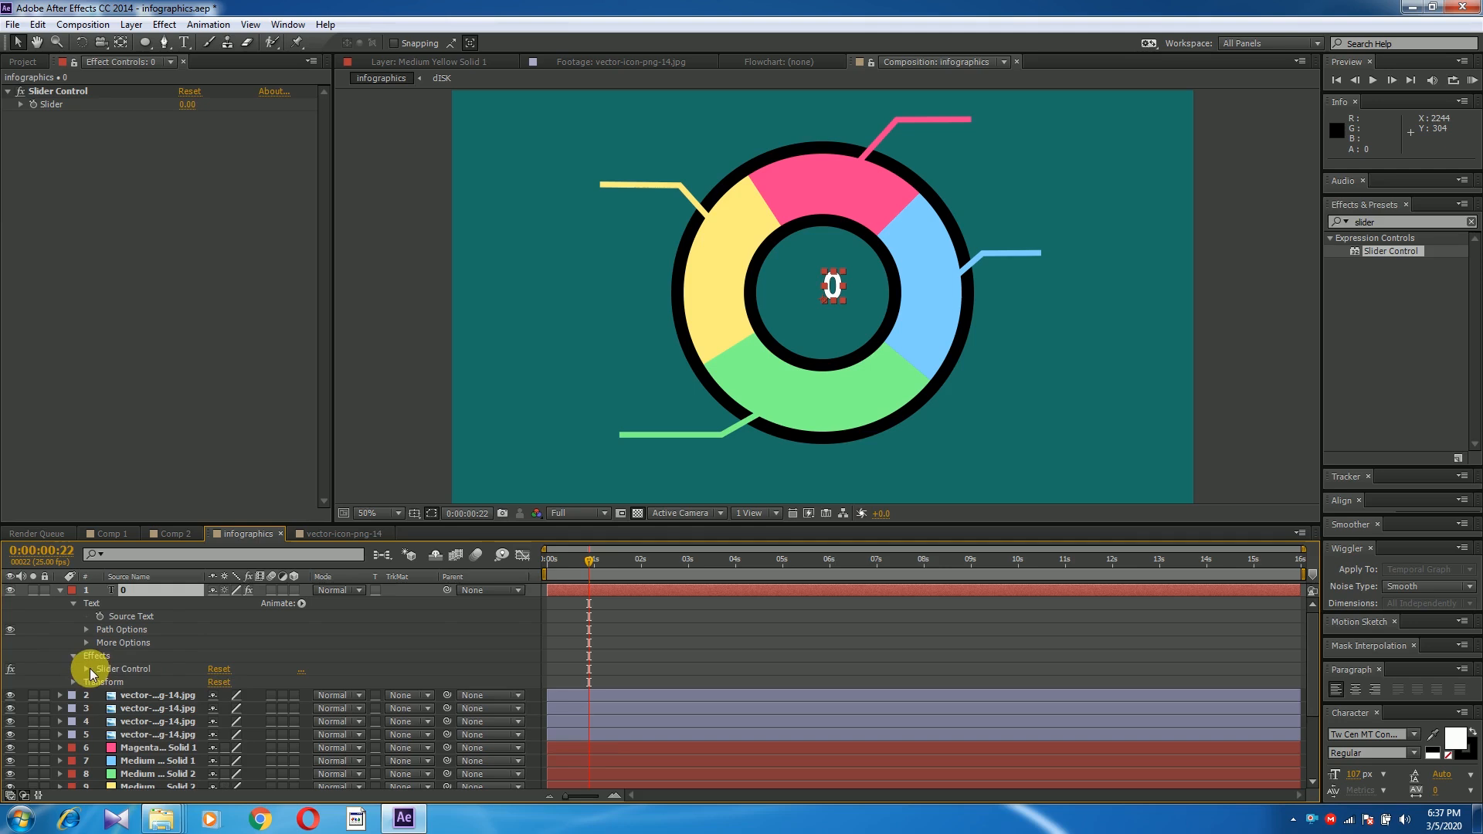
pyautogui.click(86, 669)
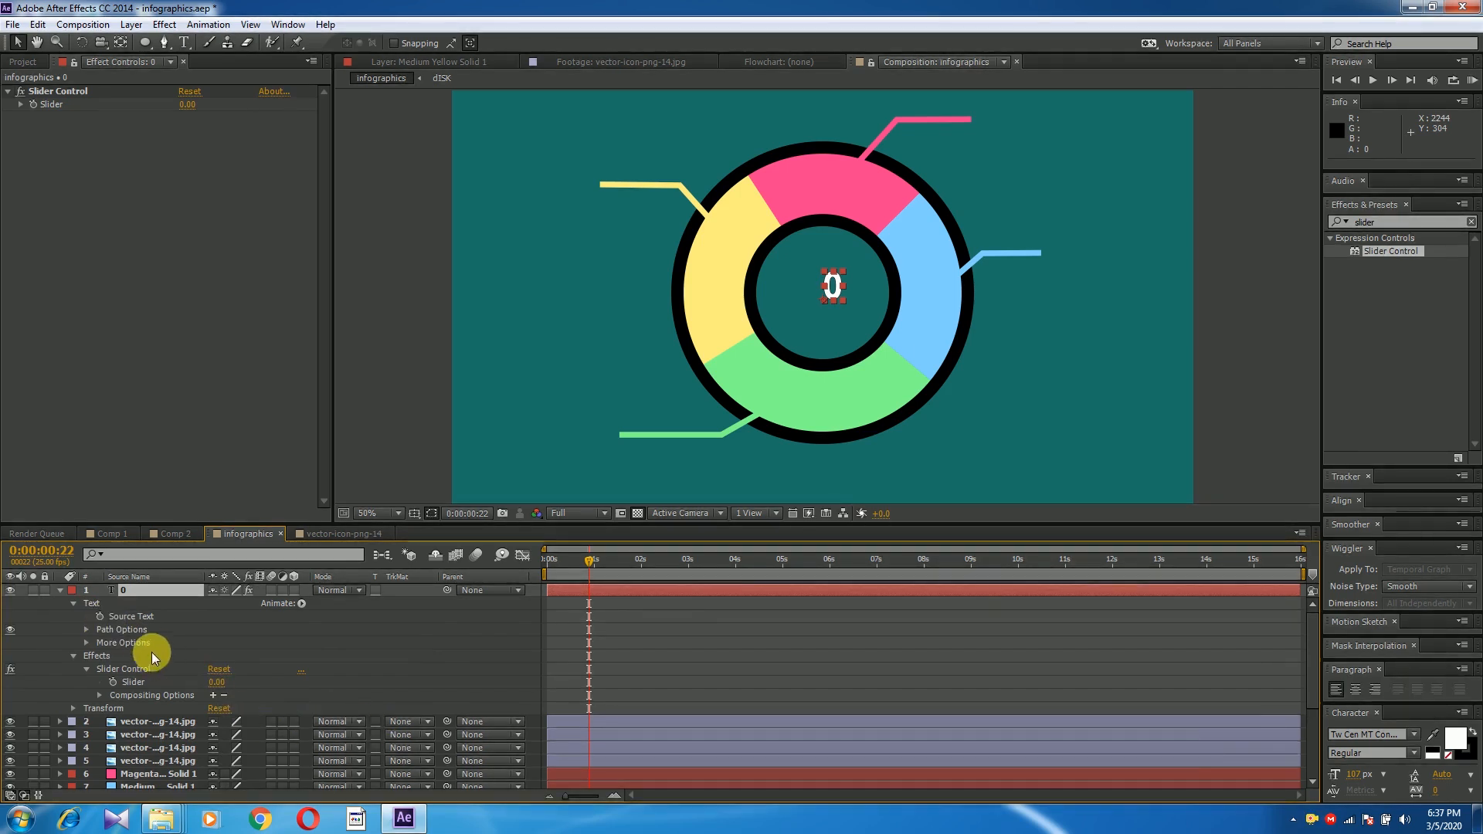
pyautogui.keyDown('alt'); pyautogui.click(102, 615); pyautogui.keyUp('alt')
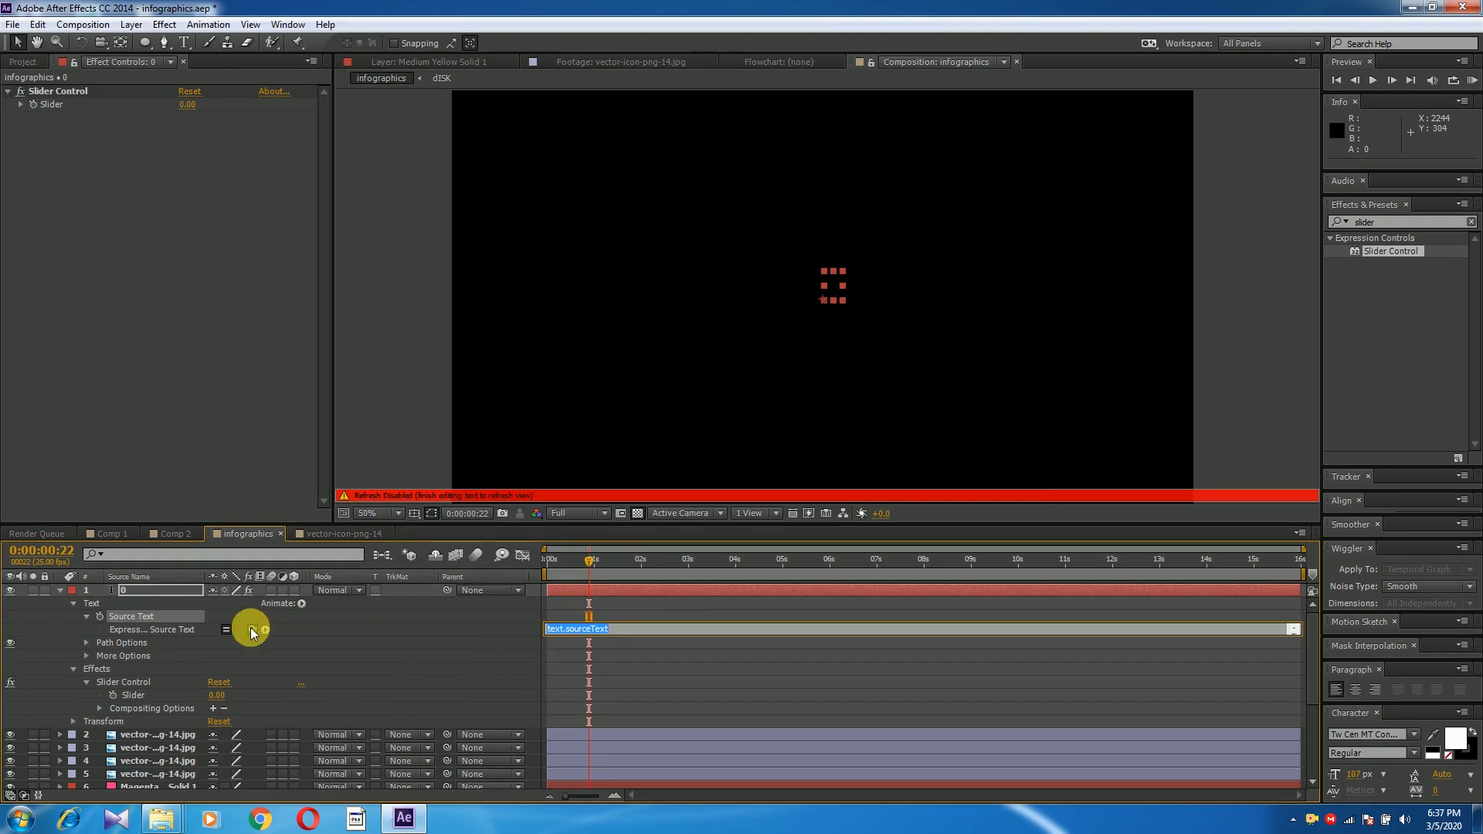
pyautogui.moveTo(132, 699); pyautogui.dragTo(132, 694)
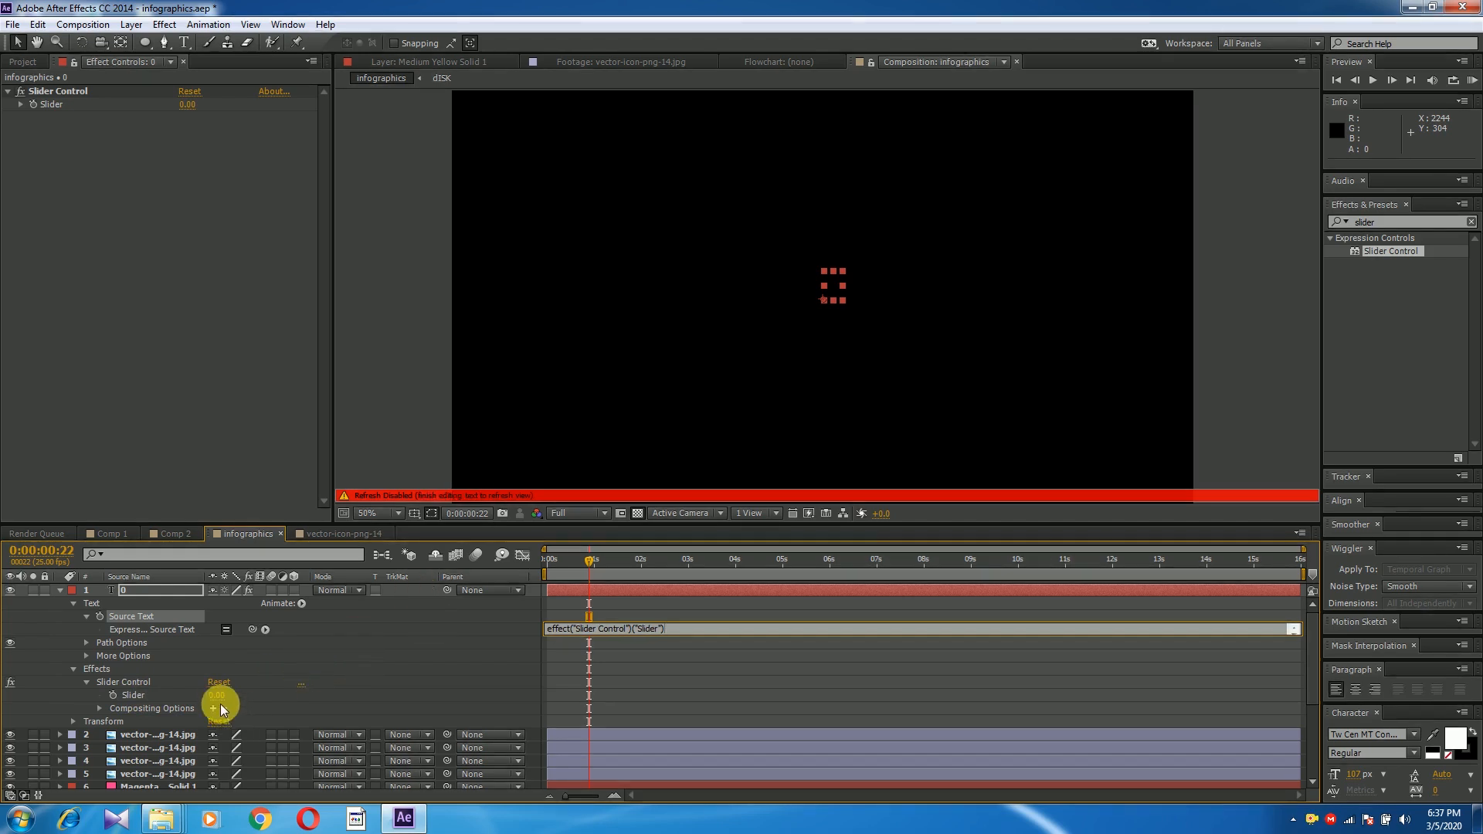
# Step: Test the link by changing the Slider value, and set it back to 0
pyautogui.moveTo(224, 702)
pyautogui.mouseDown()
pyautogui.moveTo(205, 698)
pyautogui.moveTo(222, 697)
pyautogui.mouseUp()
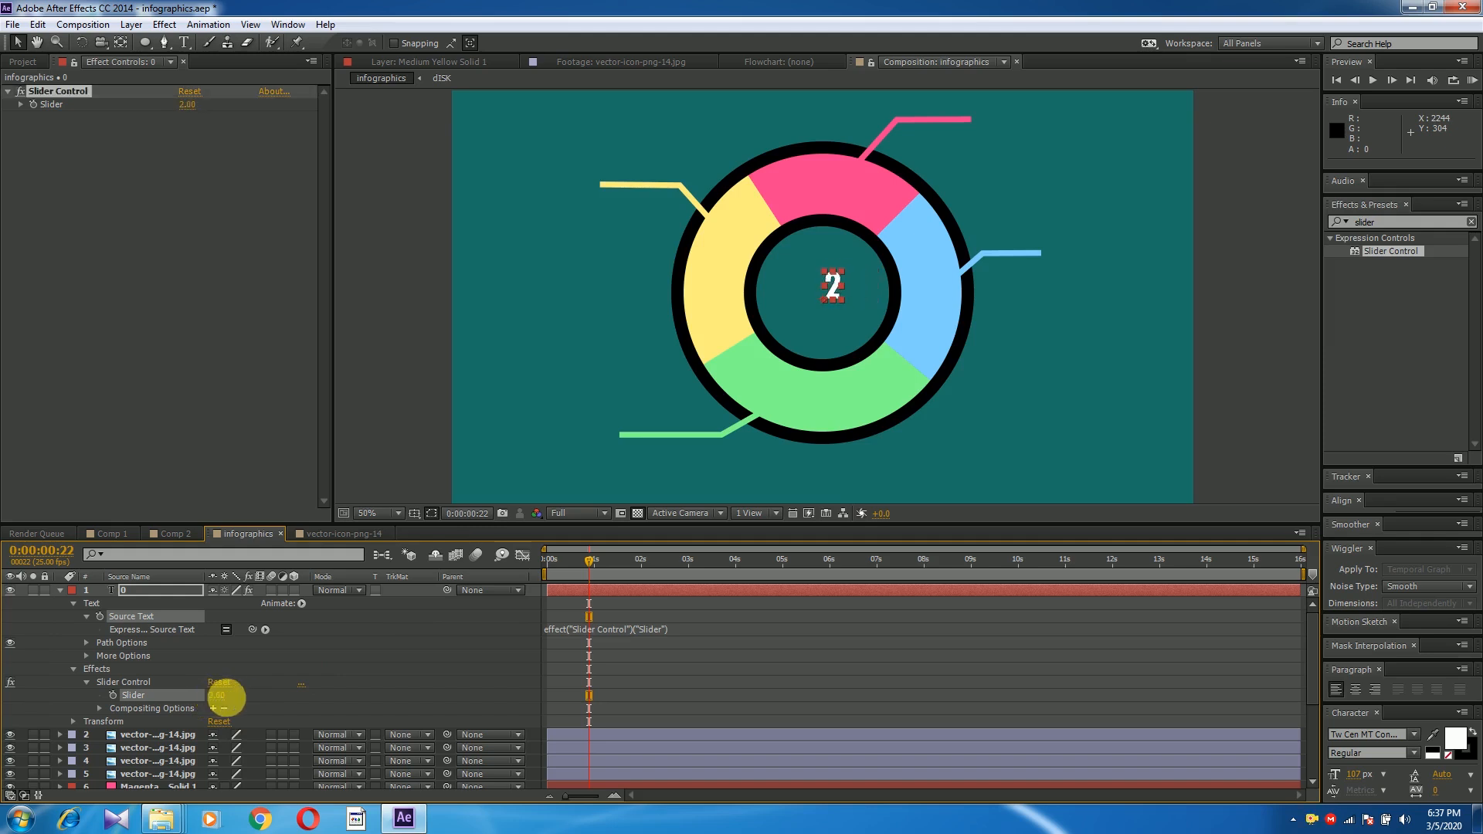
pyautogui.click(221, 695)
pyautogui.write('0')
pyautogui.click(257, 698)
# Step: Preview the opening of the infographics animation and return the playhead to 0:00:00:00
pyautogui.moveTo(589, 554); pyautogui.dragTo(516, 571)
pyautogui.press('space')
pyautogui.press('space')
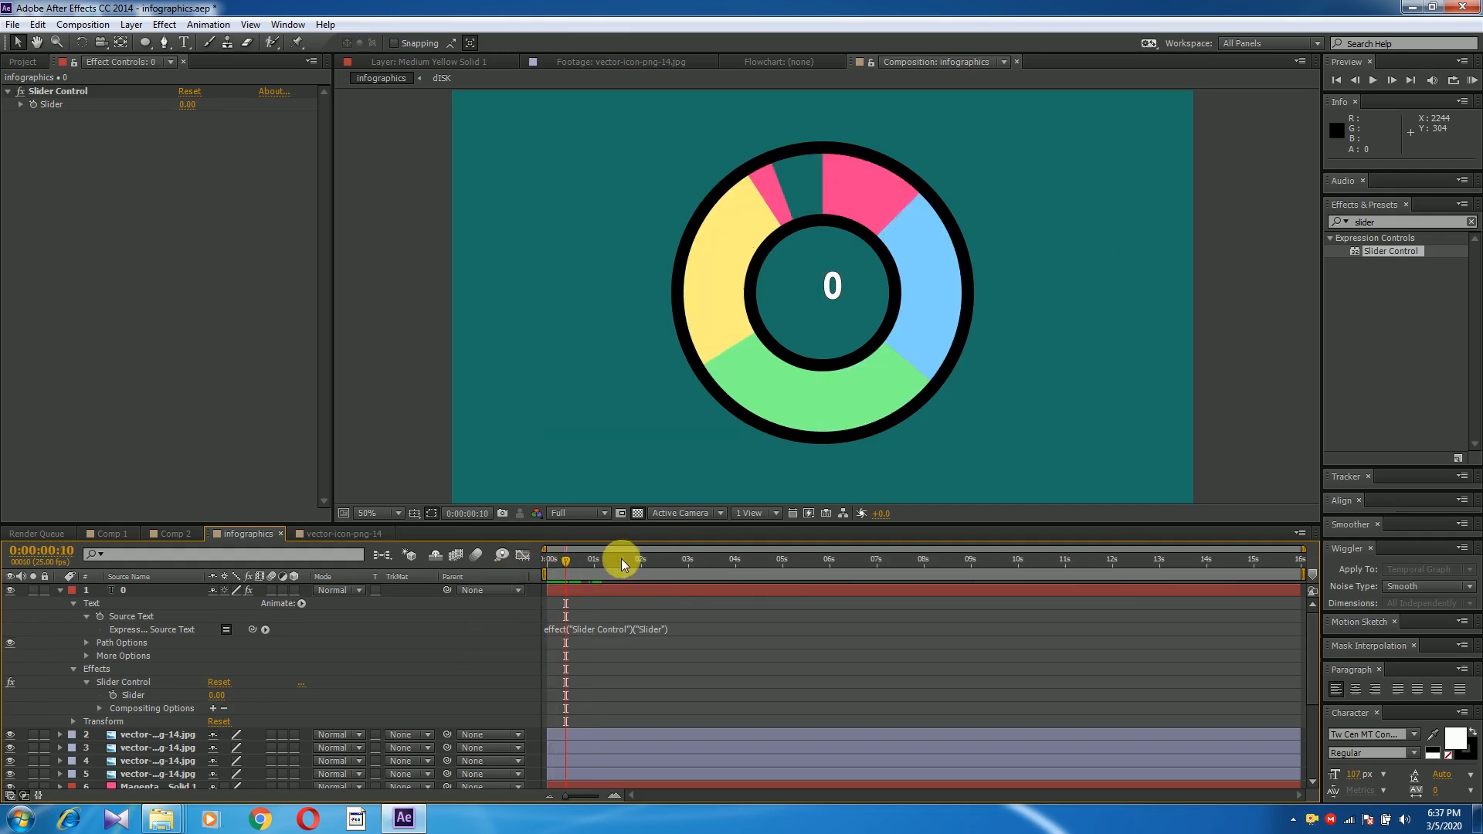
pyautogui.moveTo(566, 562); pyautogui.dragTo(520, 553)
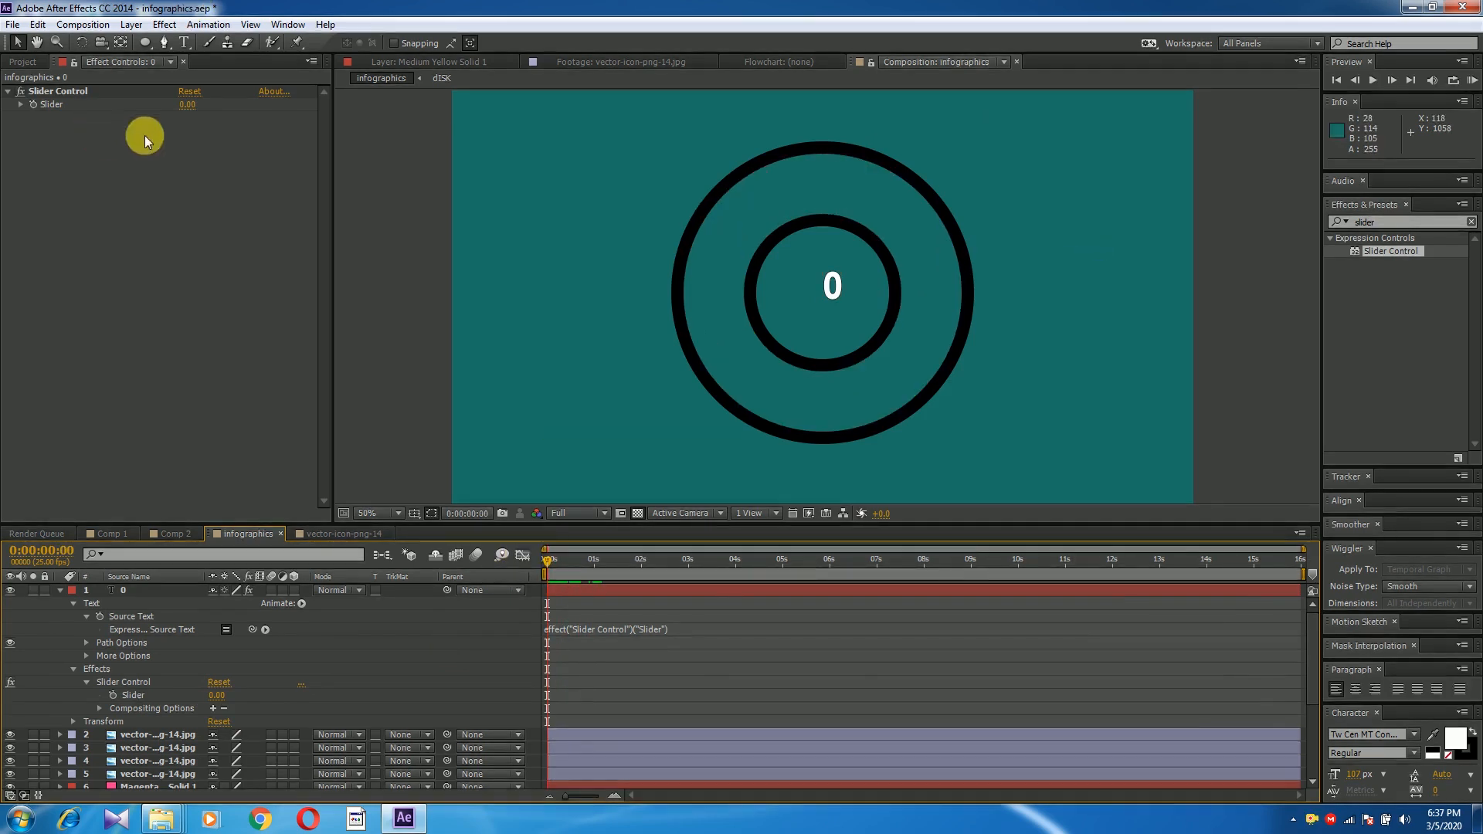
# Step: Try a negative Slider value on the text layer and undo the change
pyautogui.moveTo(185, 105)
pyautogui.mouseDown()
pyautogui.moveTo(199, 105)
pyautogui.moveTo(170, 113)
pyautogui.mouseUp()
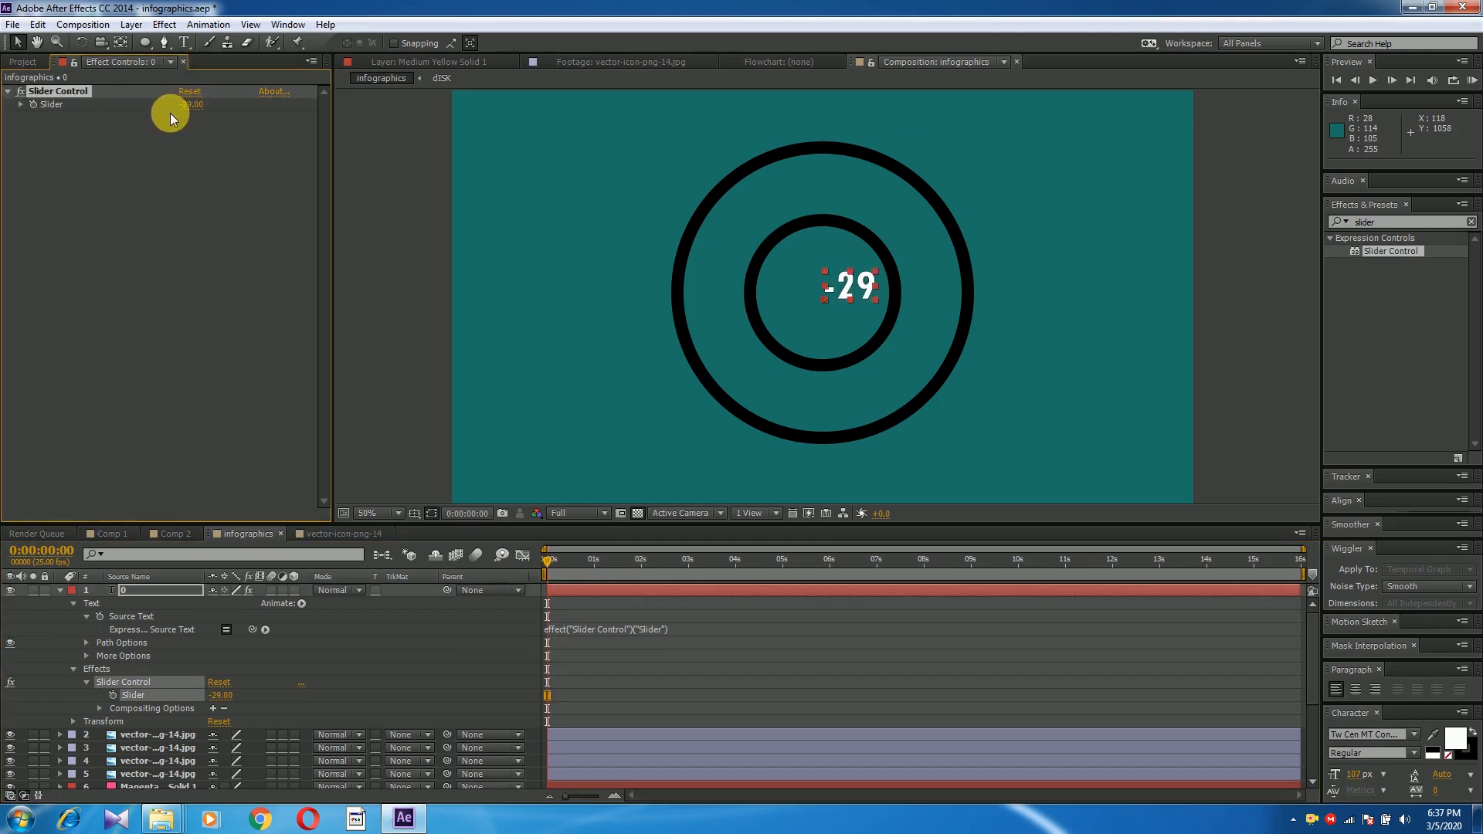
pyautogui.hotkey('ctrl', 'z')
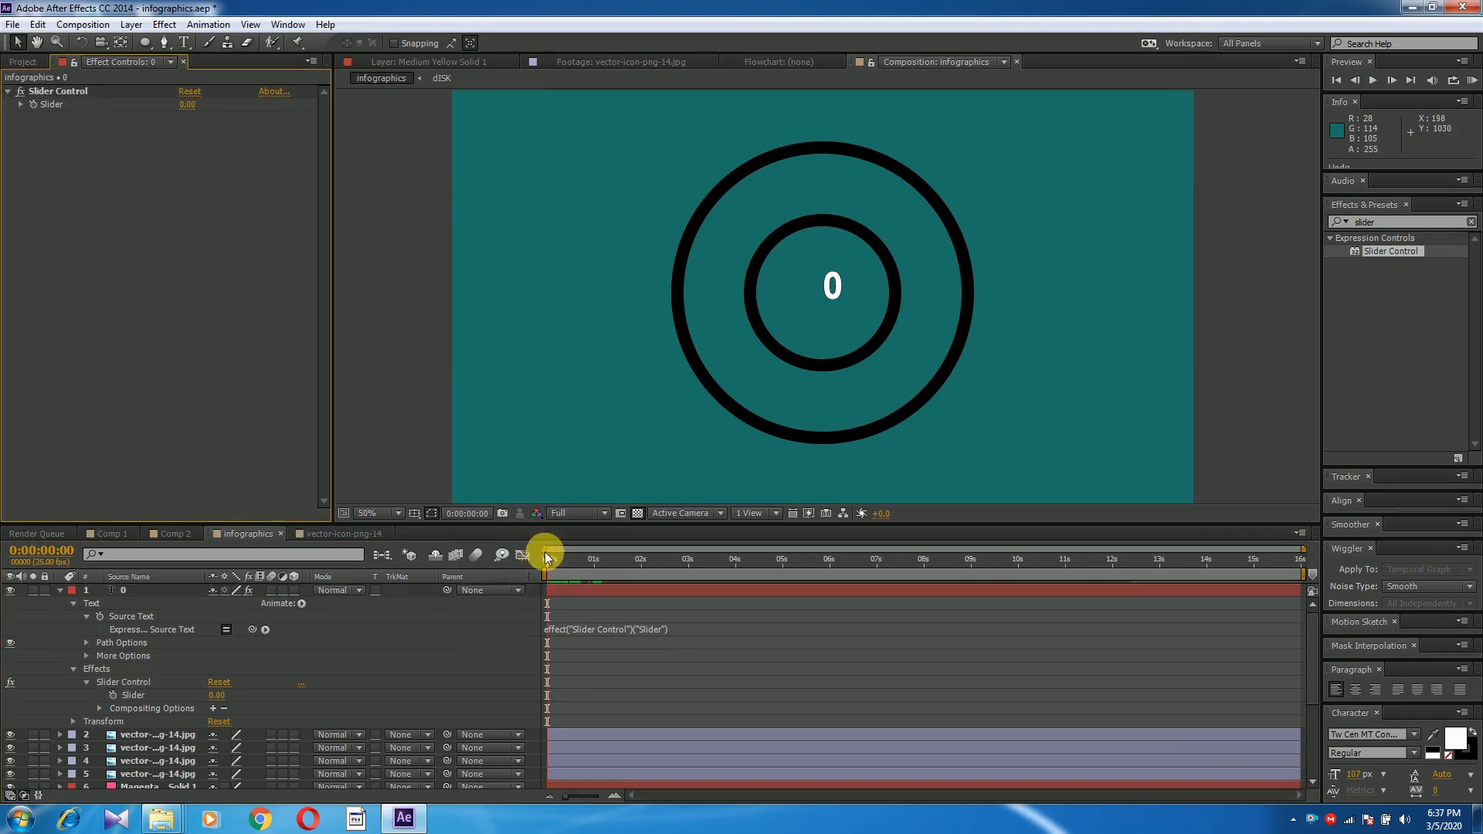
pyautogui.click(564, 558)
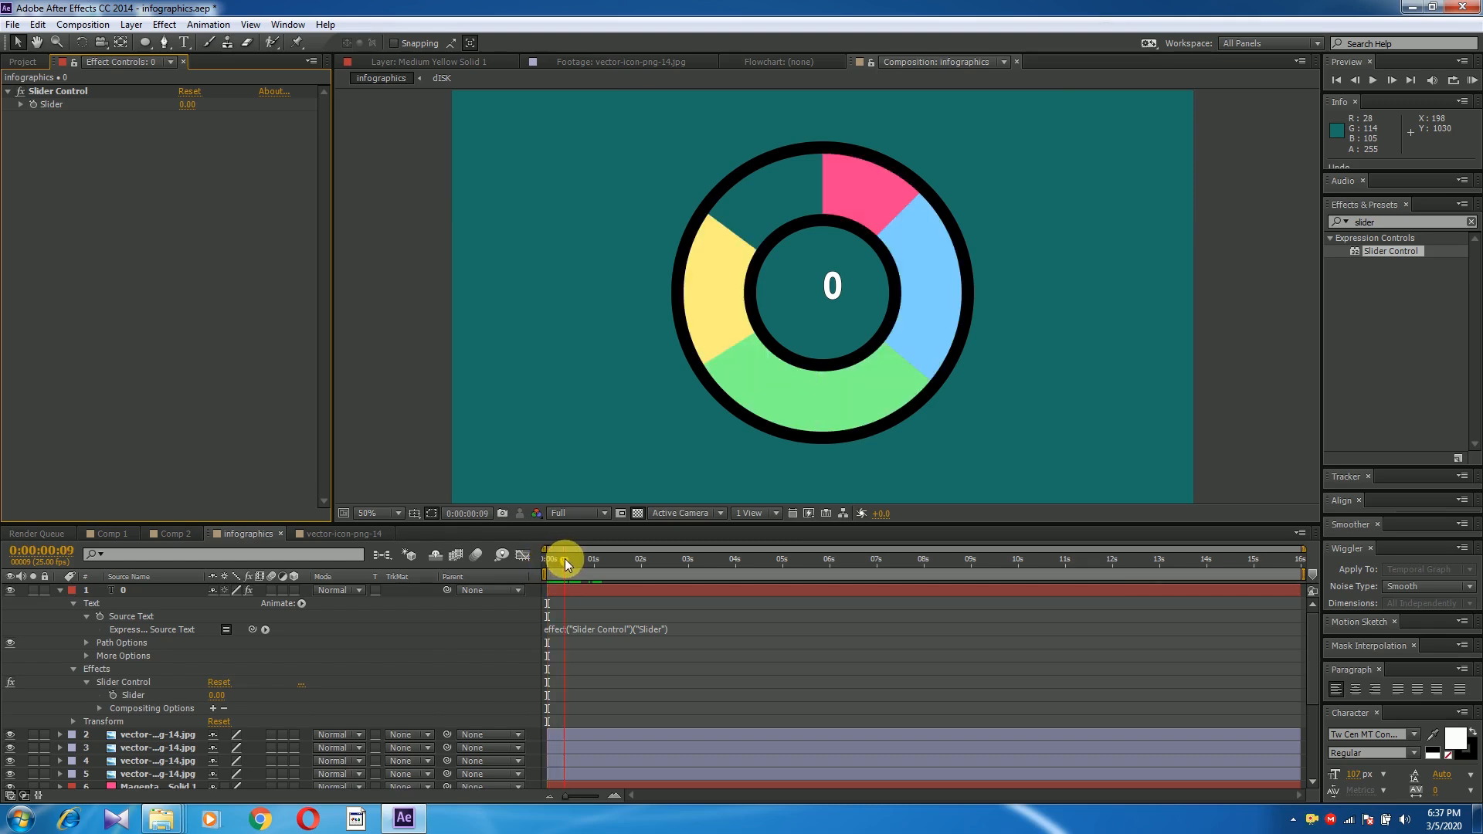
pyautogui.moveTo(564, 559); pyautogui.dragTo(470, 586)
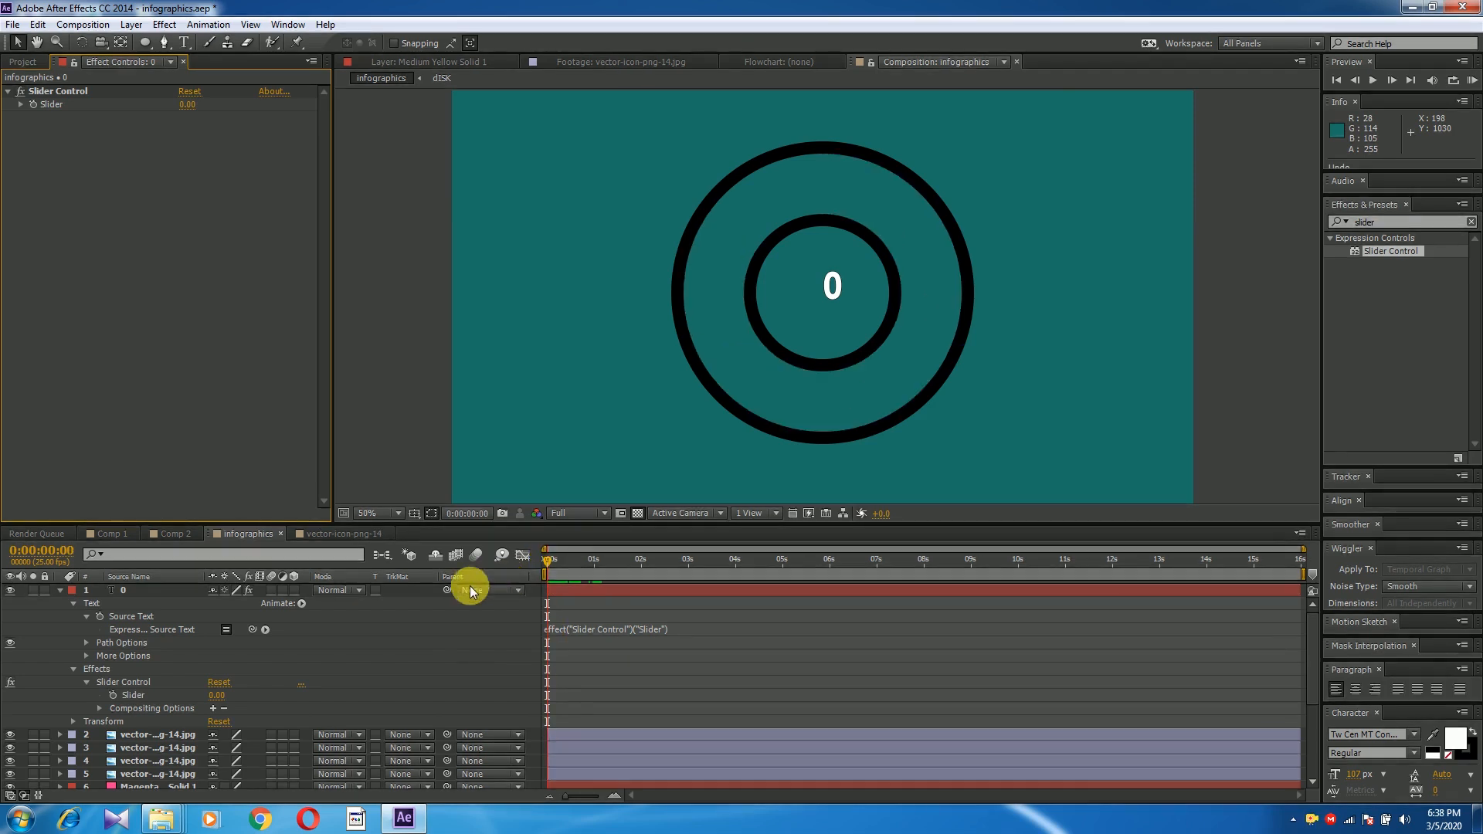
# Step: Try keyframing the Slider from 0 at 0:00:00:00 to 25 at 0:00:01:08 and preview the count
pyautogui.click(33, 105)
pyautogui.moveTo(545, 557); pyautogui.dragTo(606, 564)
pyautogui.click(190, 104)
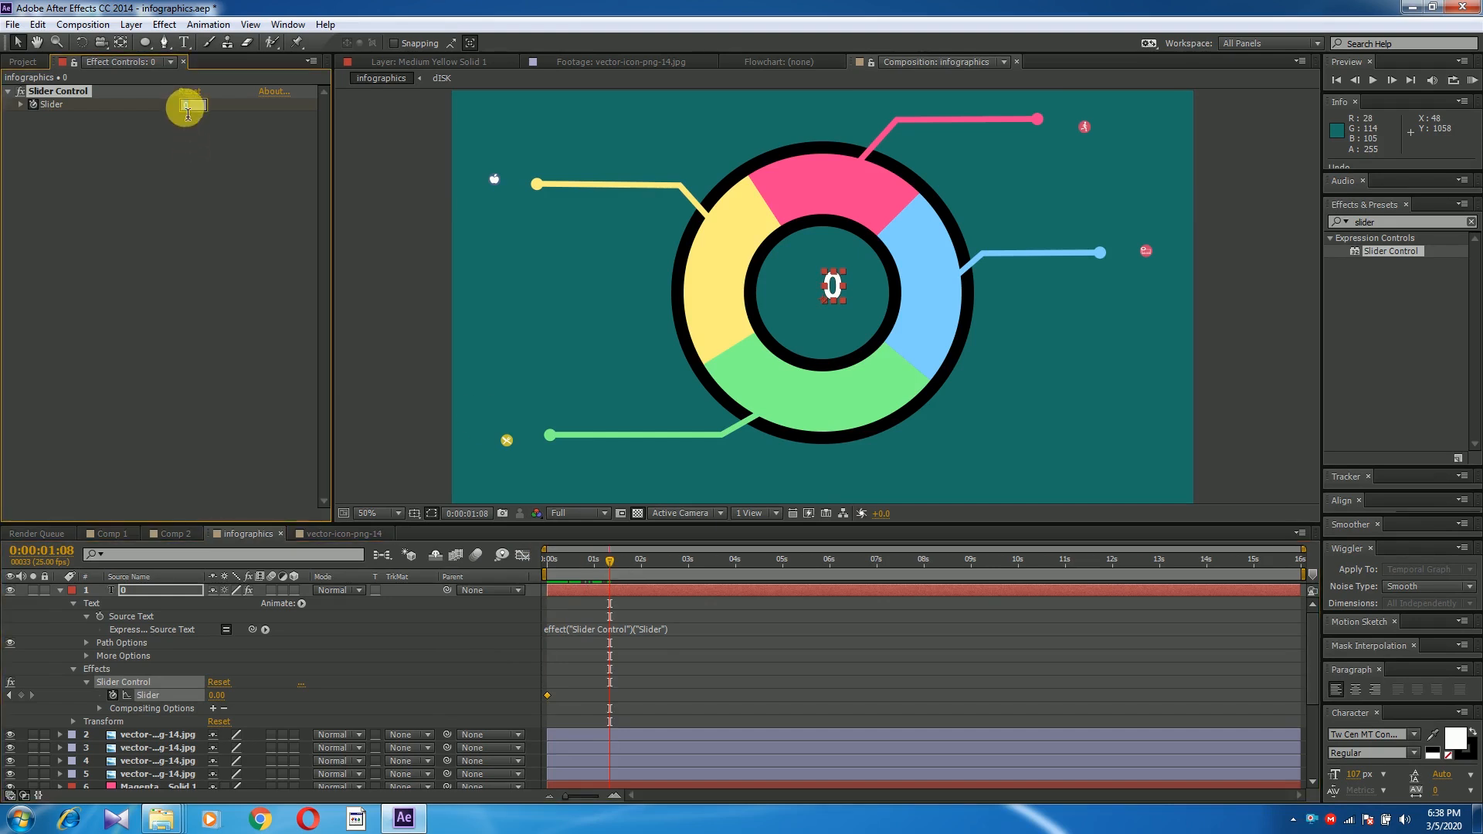
pyautogui.write('25')
pyautogui.press('Return')
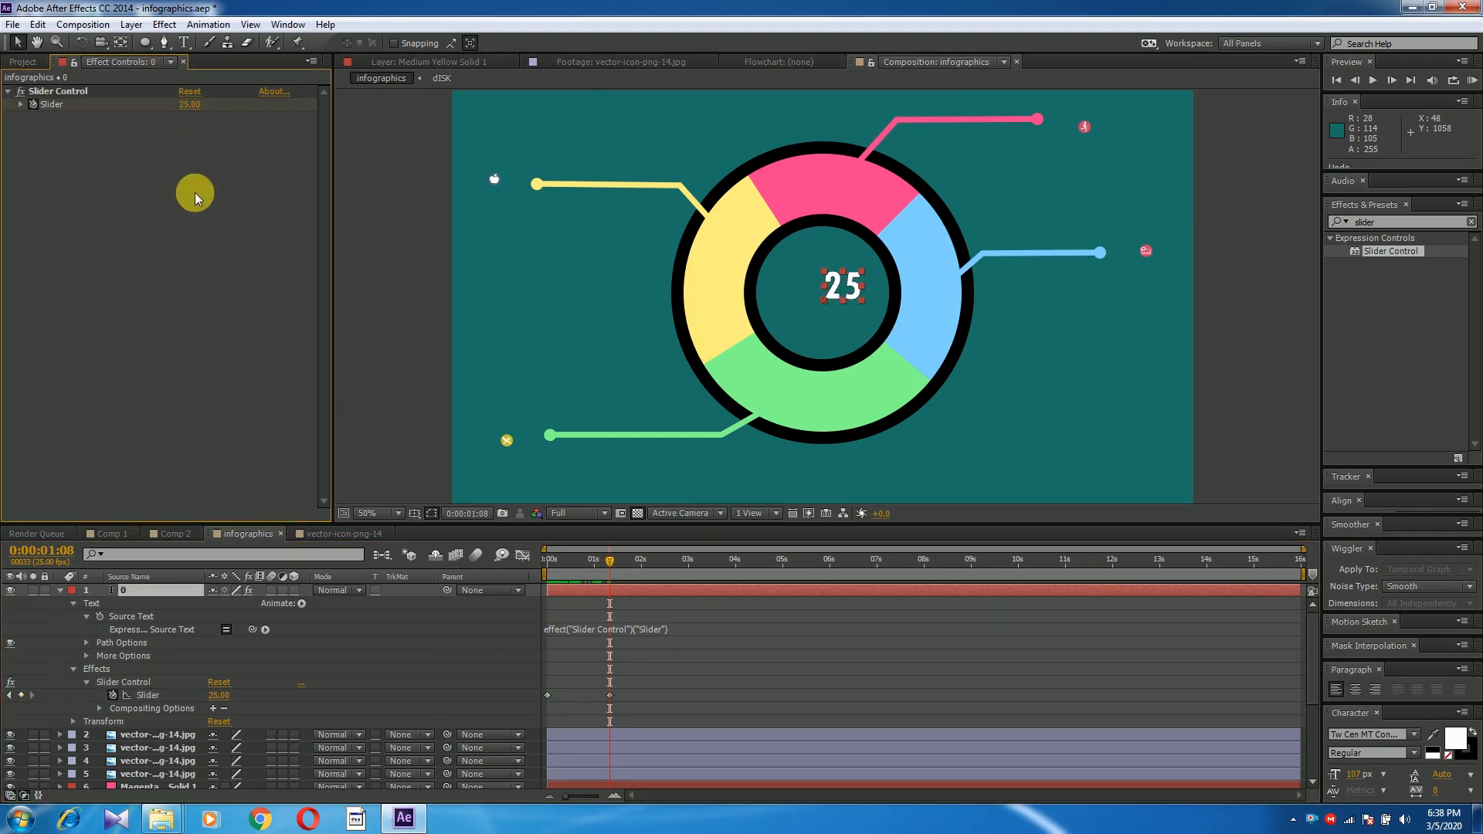
pyautogui.moveTo(611, 559); pyautogui.dragTo(494, 576)
pyautogui.press('space')
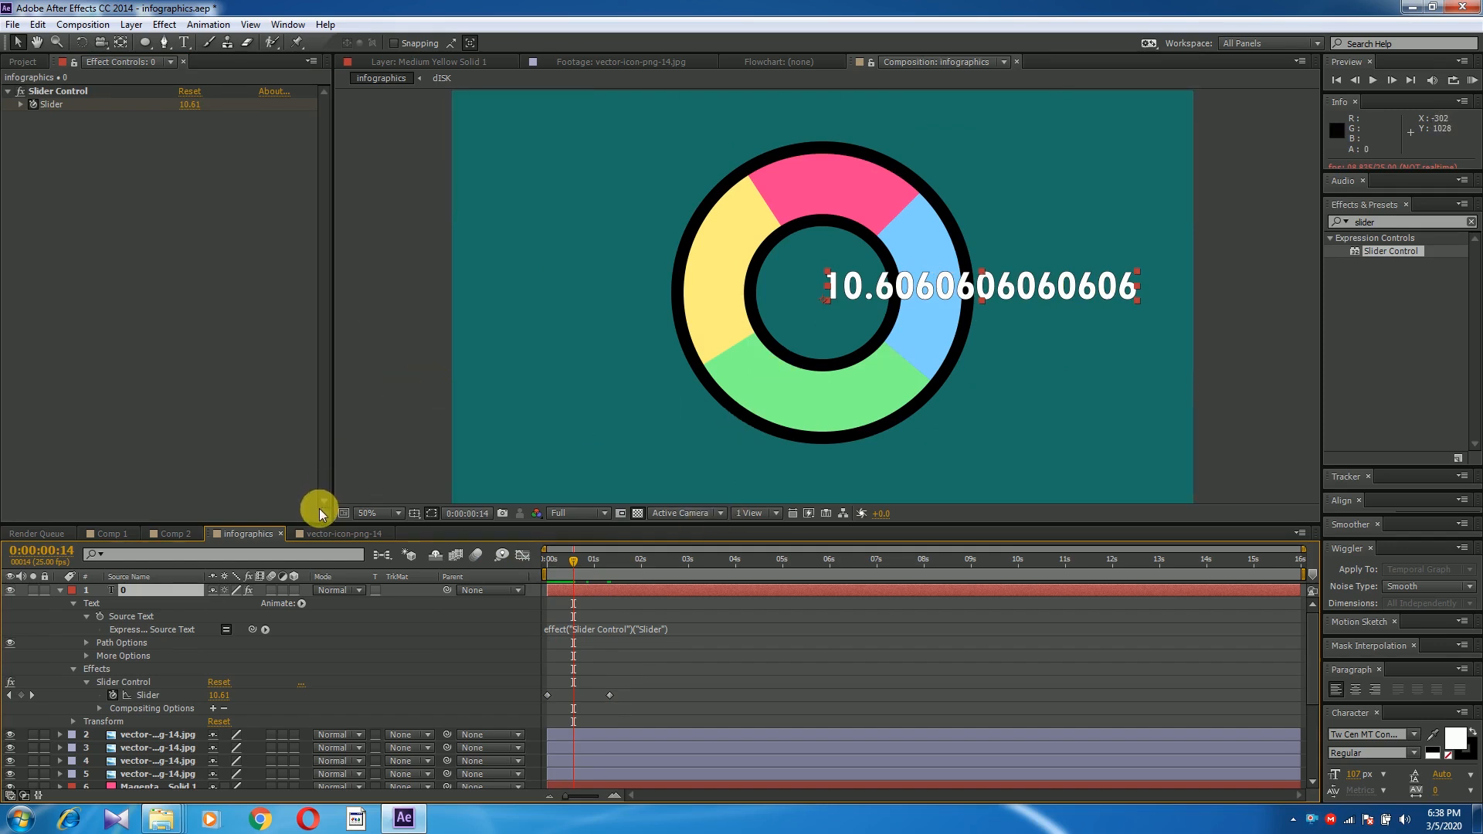
# Step: Undo the Slider keyframes on the text layer
pyautogui.hotkey('ctrl', 'z')
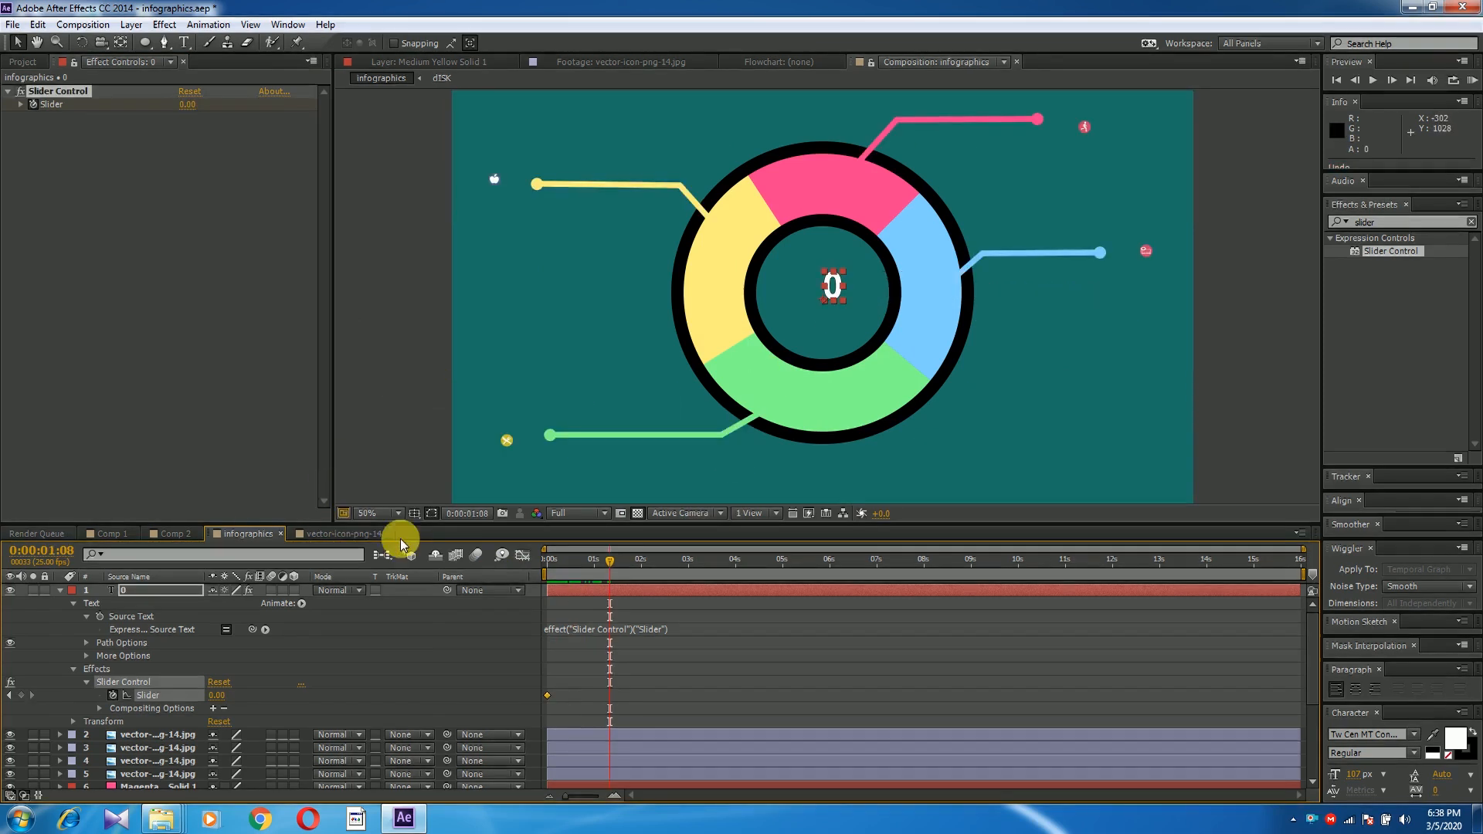
pyautogui.hotkey('ctrl', 'z')
pyautogui.hotkey('ctrl', 'z')
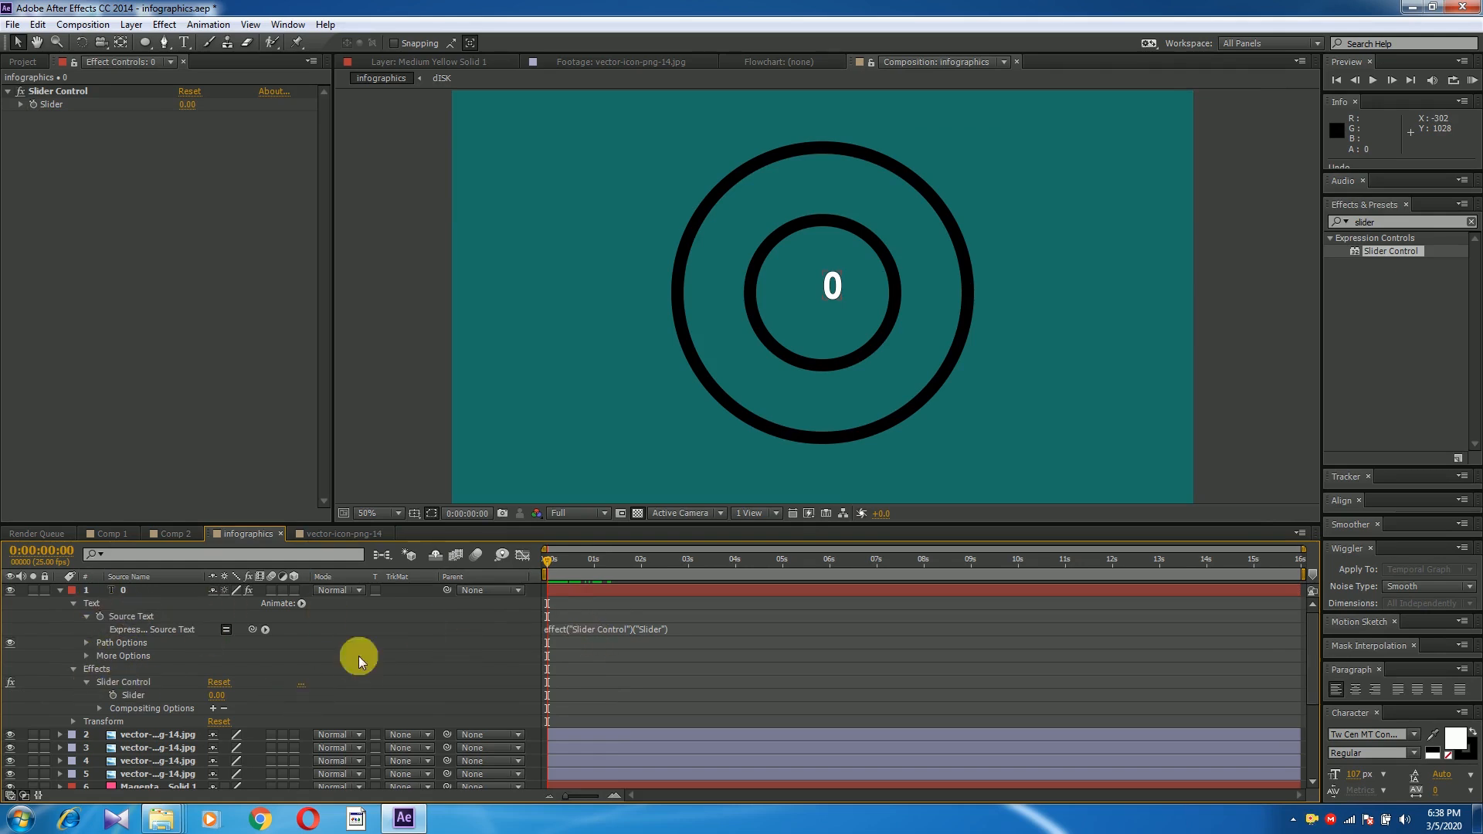
# Step: Wrap the Source Text expression in a rounding function so it reads Math.round(effect("Slider Control")("Slider"))
pyautogui.click(576, 630)
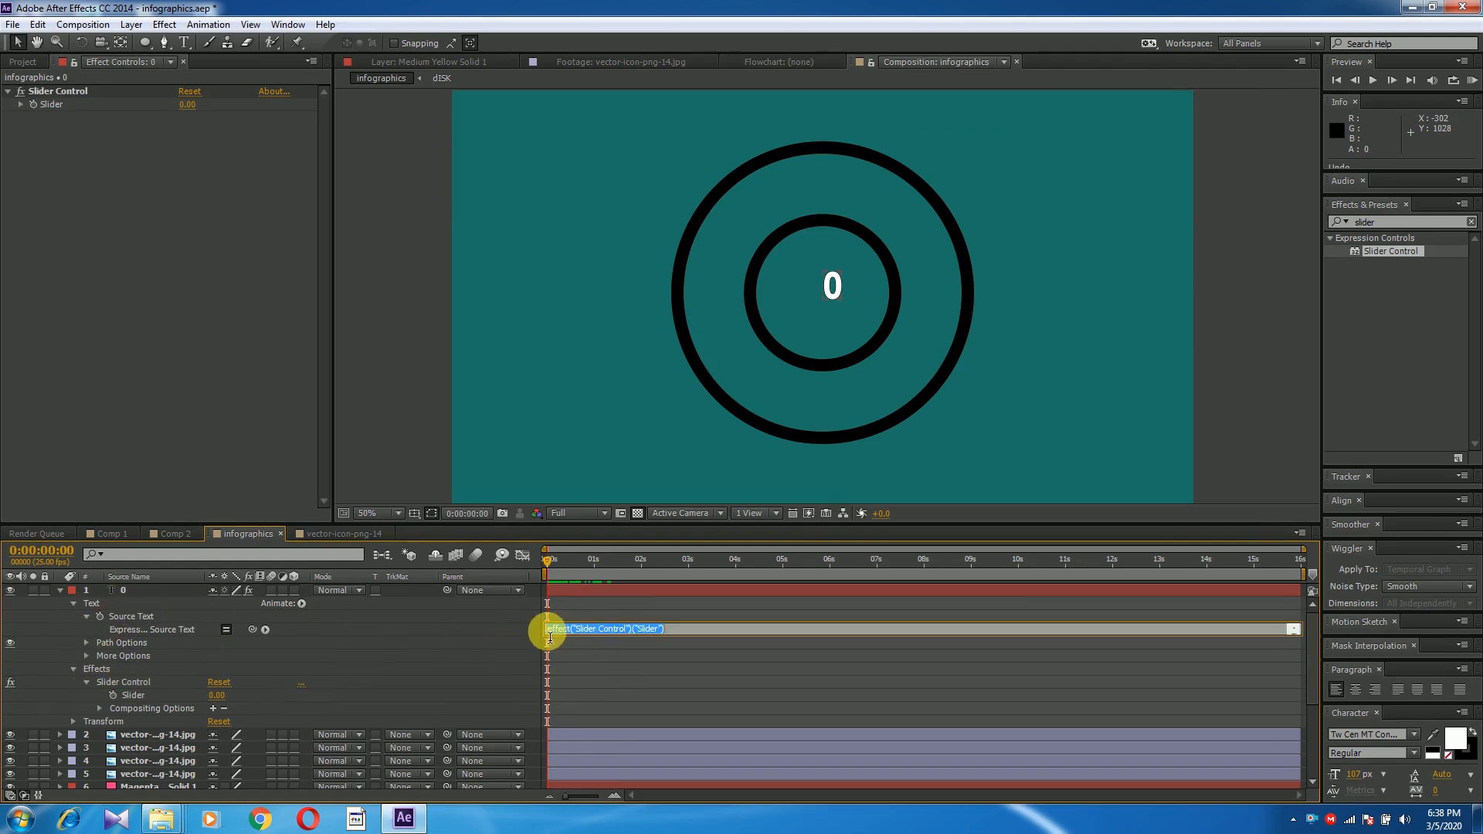
pyautogui.moveTo(559, 526); pyautogui.dragTo(579, 436)
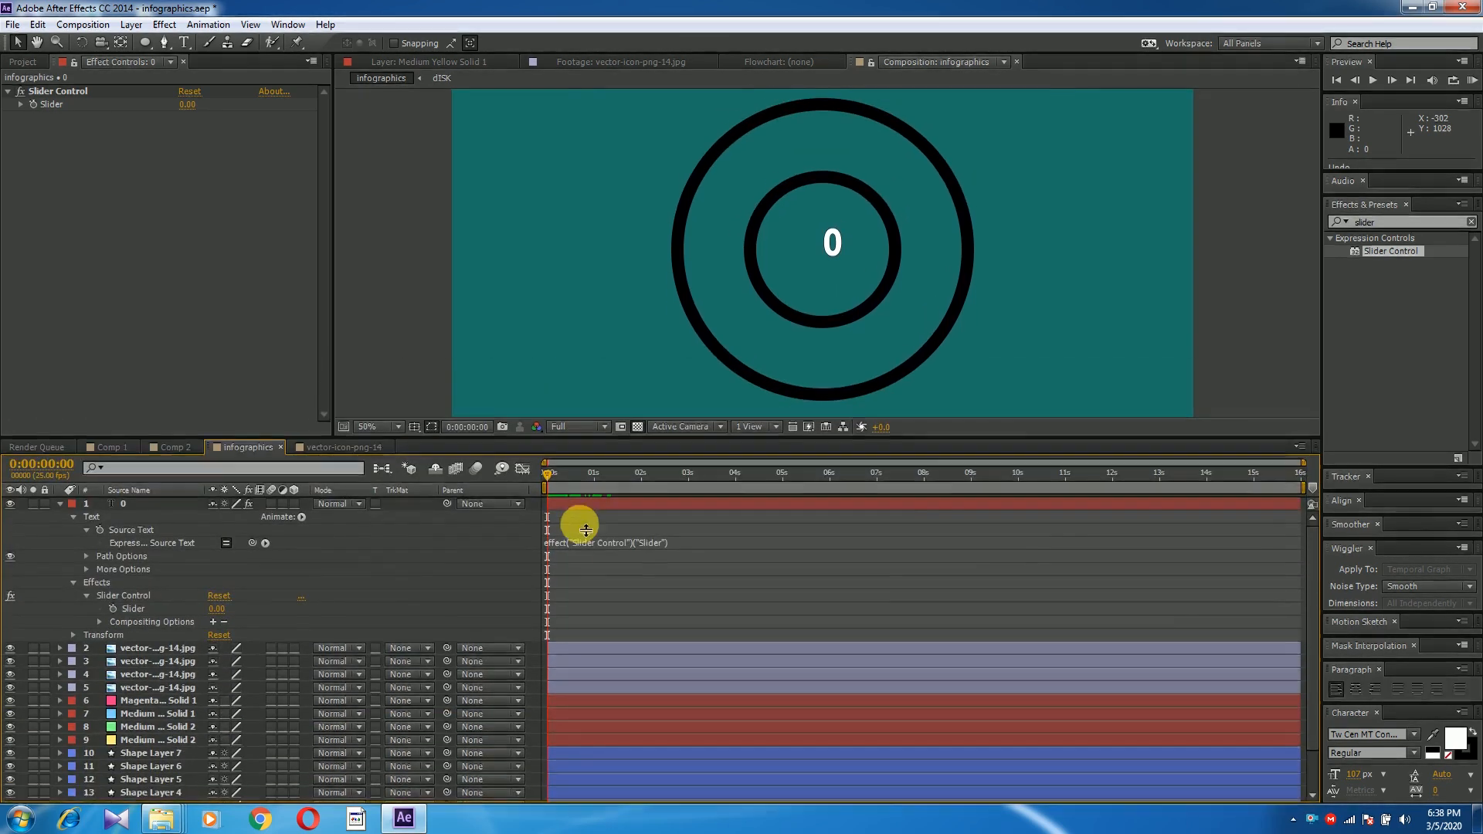
pyautogui.click(547, 545)
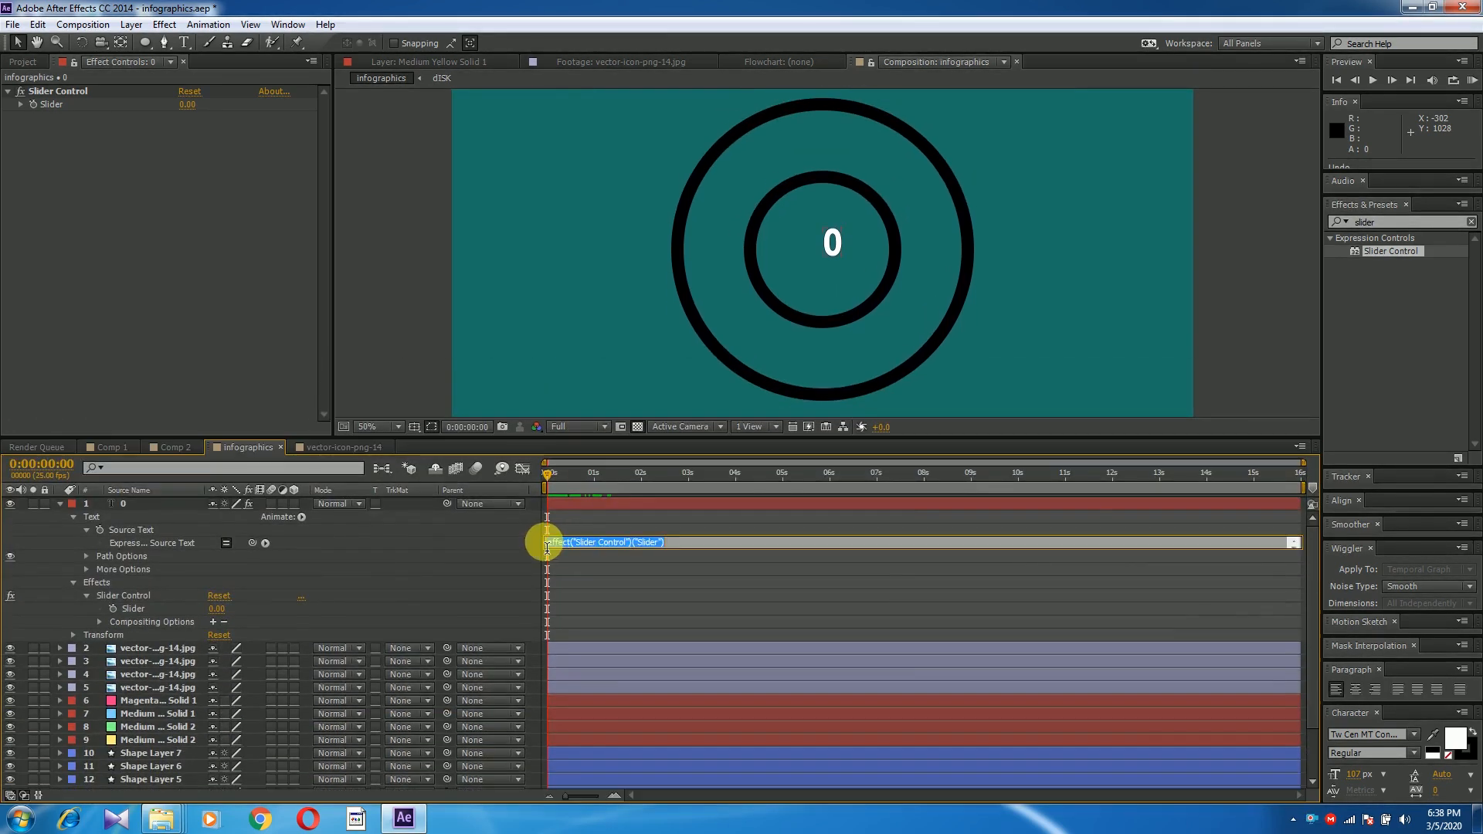
pyautogui.click(551, 545)
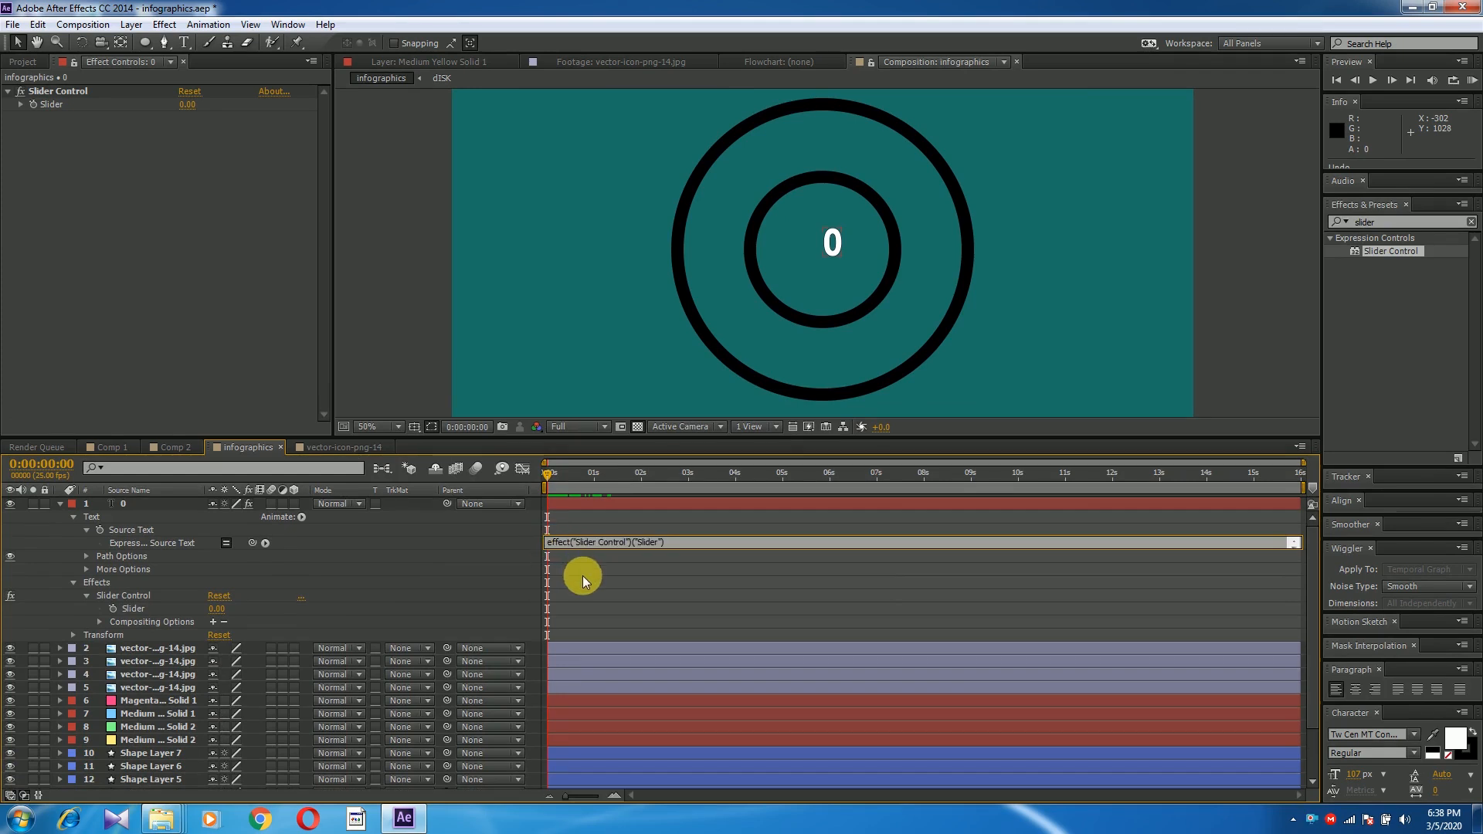
pyautogui.write('Math.round')
pyautogui.write('(')
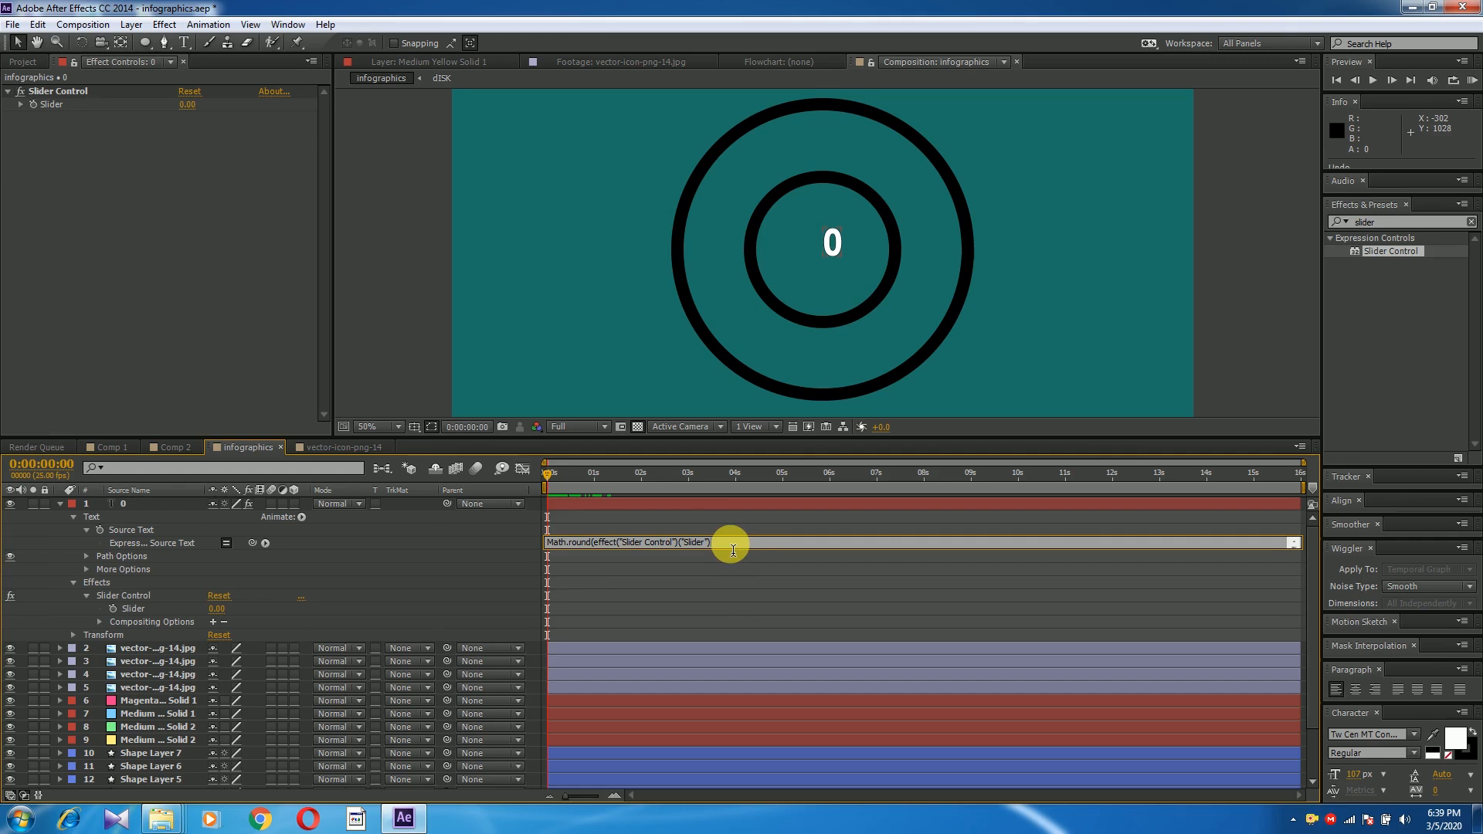
pyautogui.write(')')
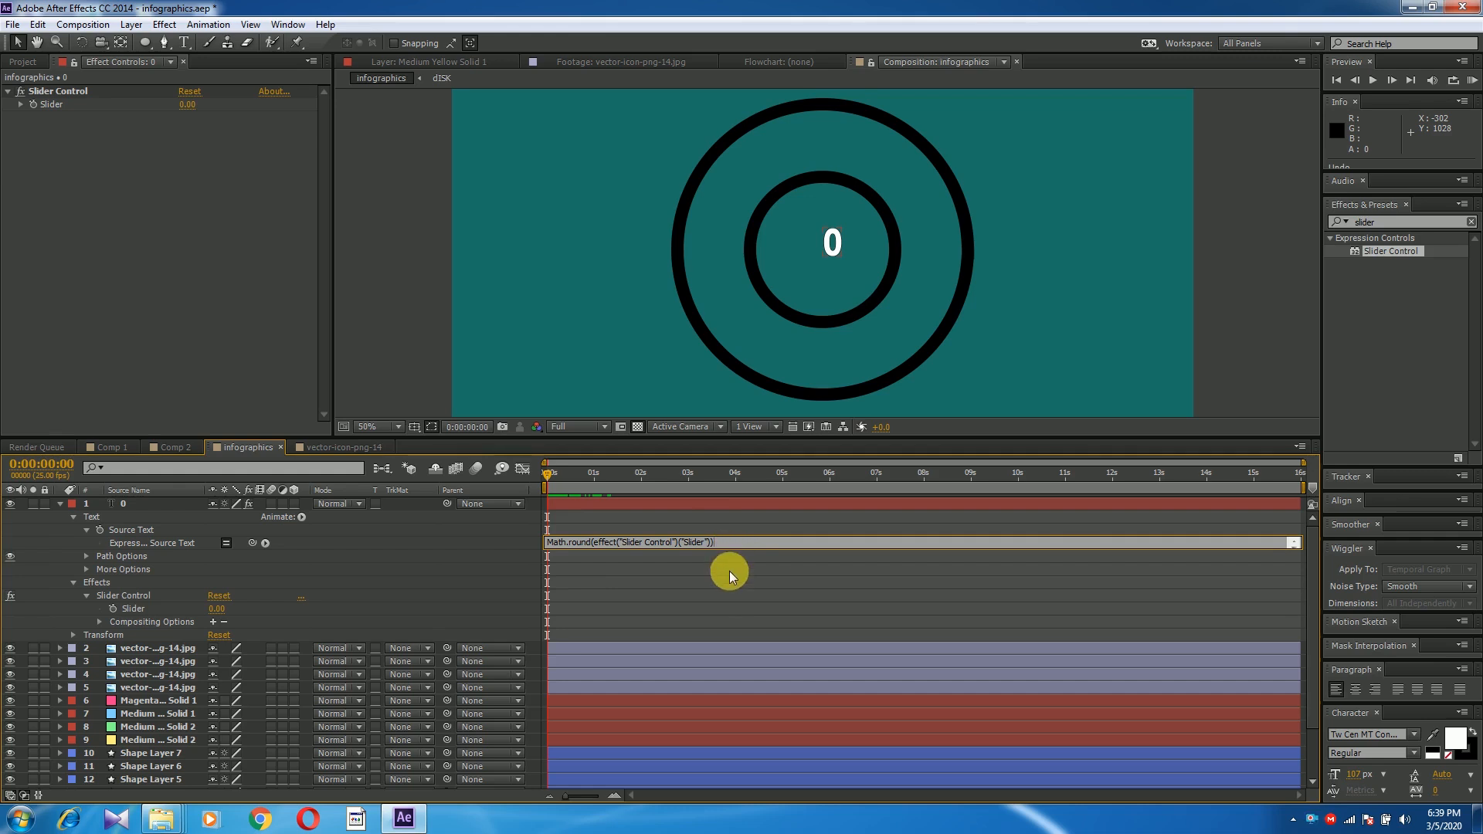
# Step: Keyframe the text layer's Slider from 0 at 0:00:00:00 to 30 at 0:00:00:23 and preview the rounded count
pyautogui.click(729, 572)
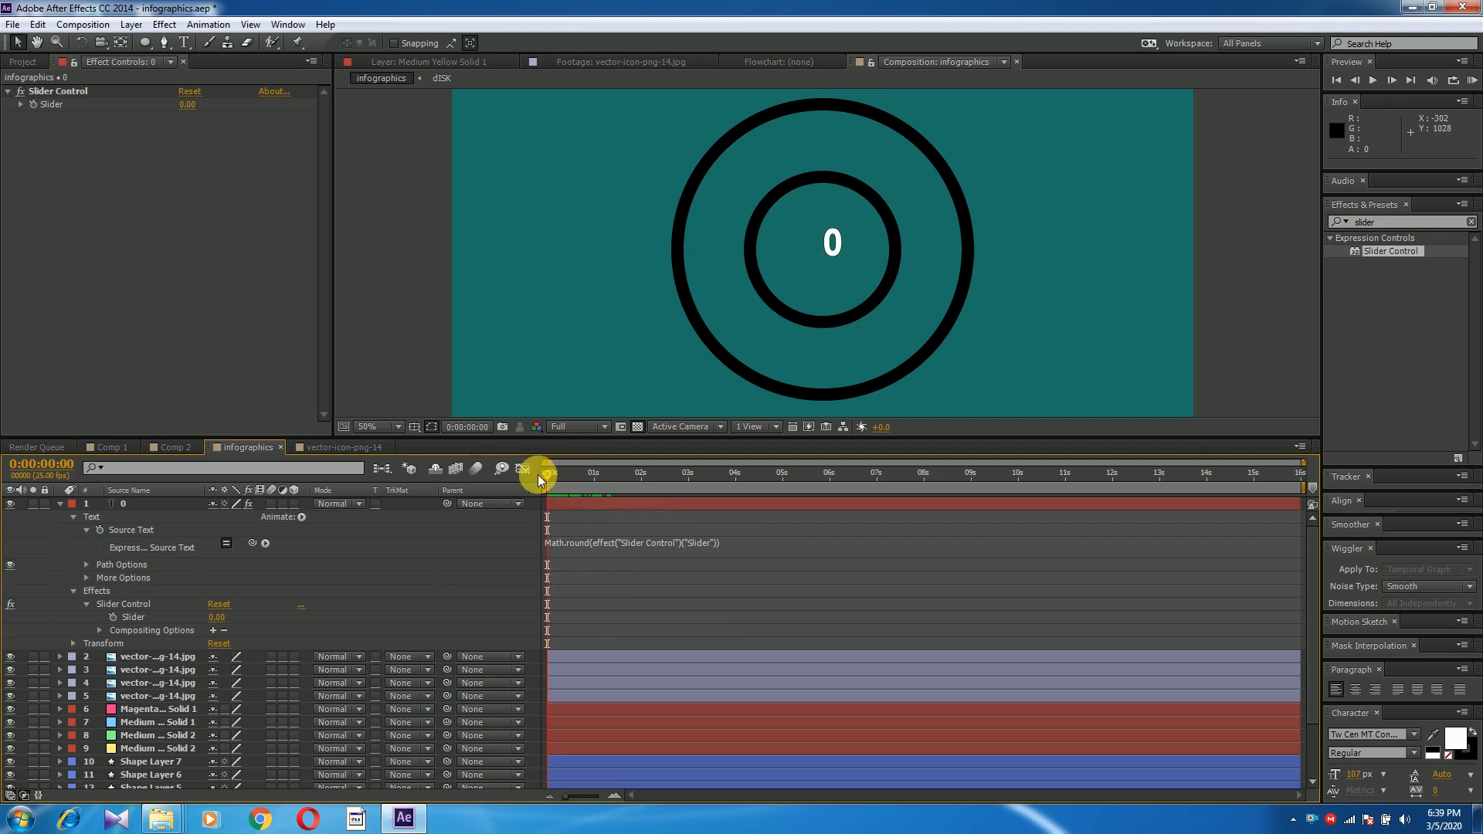
pyautogui.moveTo(525, 476); pyautogui.dragTo(550, 501)
pyautogui.moveTo(556, 475); pyautogui.dragTo(448, 489)
pyautogui.click(33, 103)
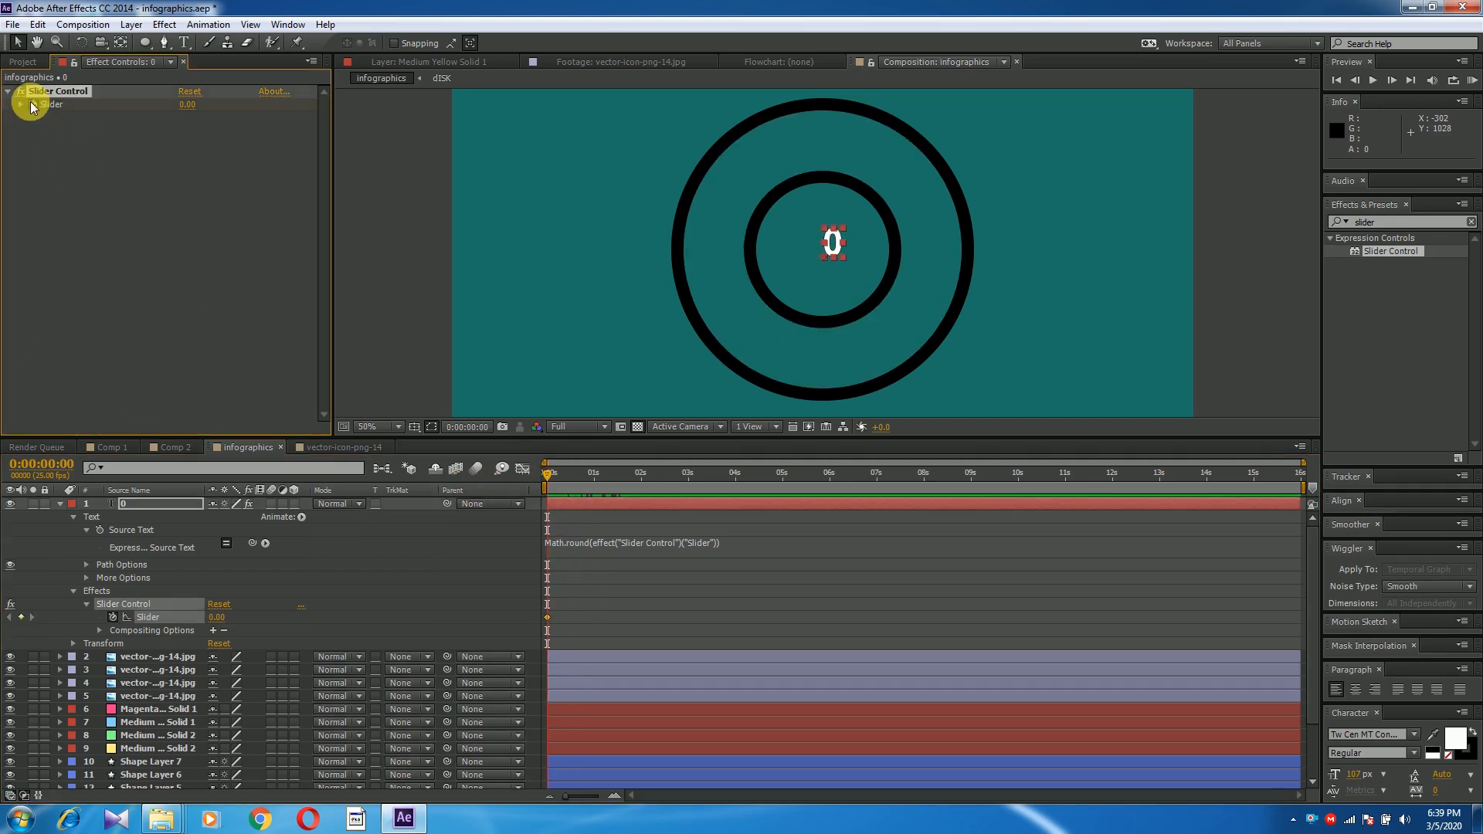
pyautogui.moveTo(546, 475); pyautogui.dragTo(590, 481)
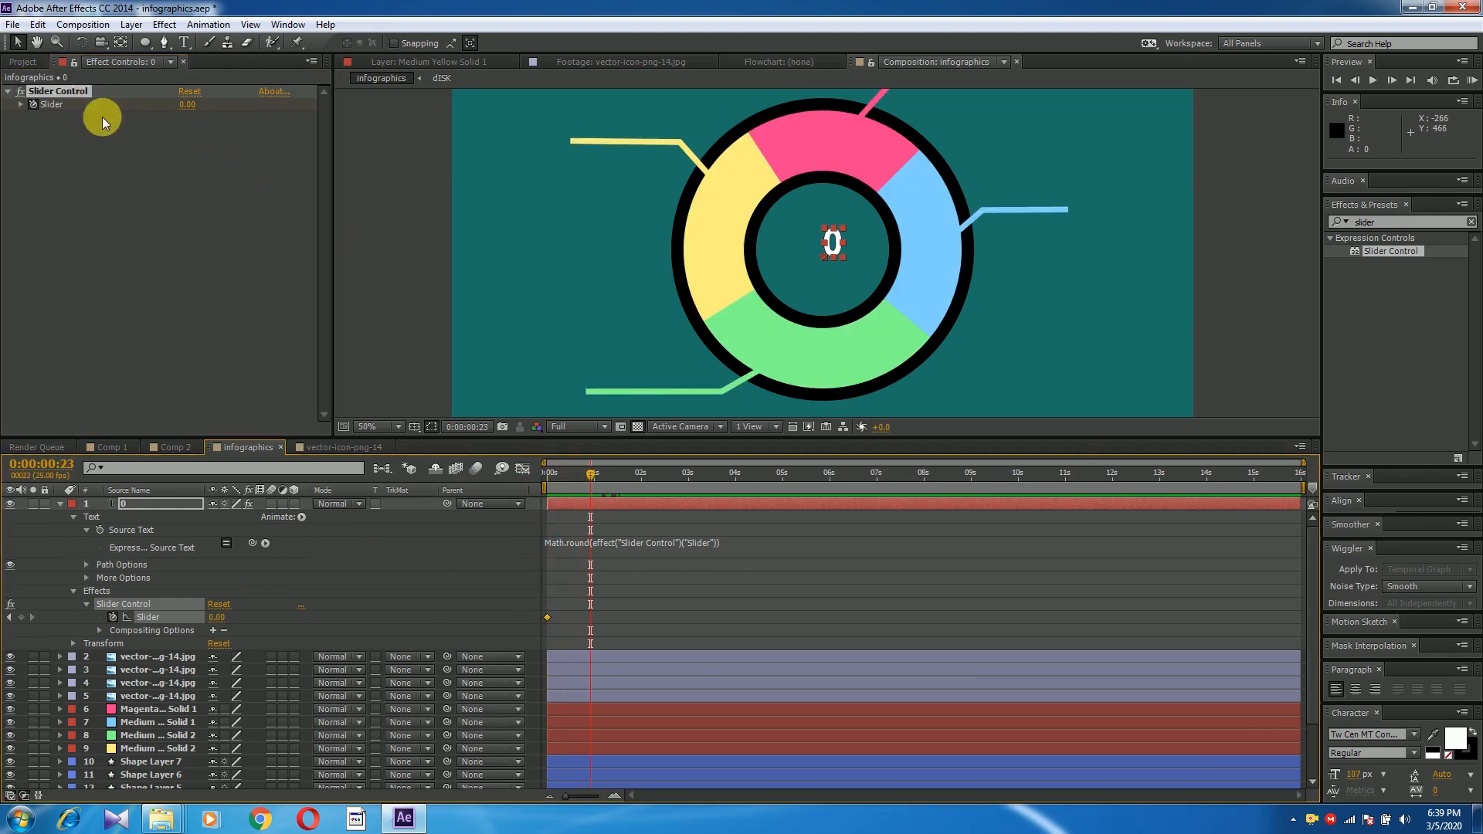
pyautogui.click(187, 105)
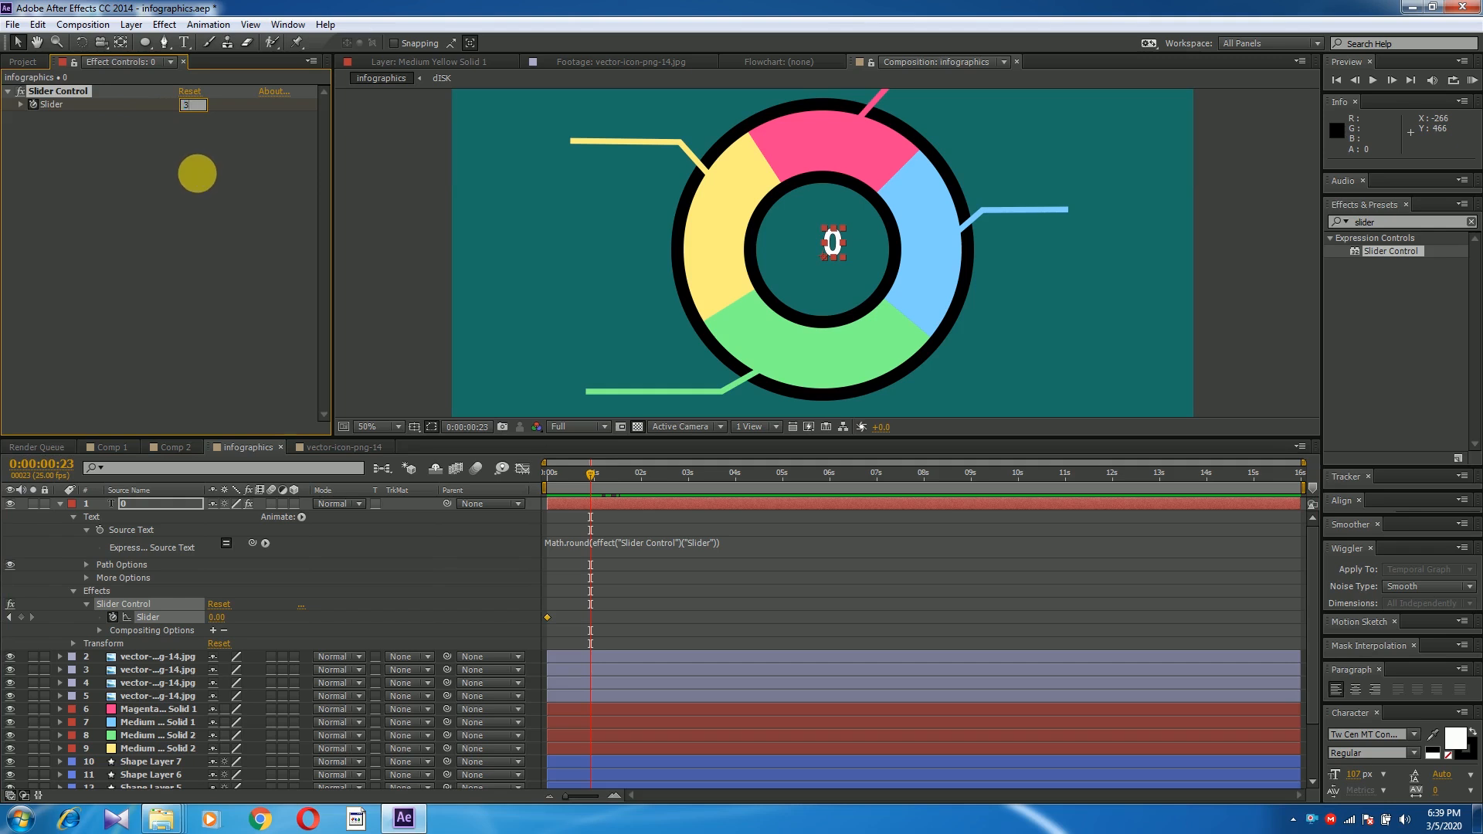
pyautogui.press('Return')
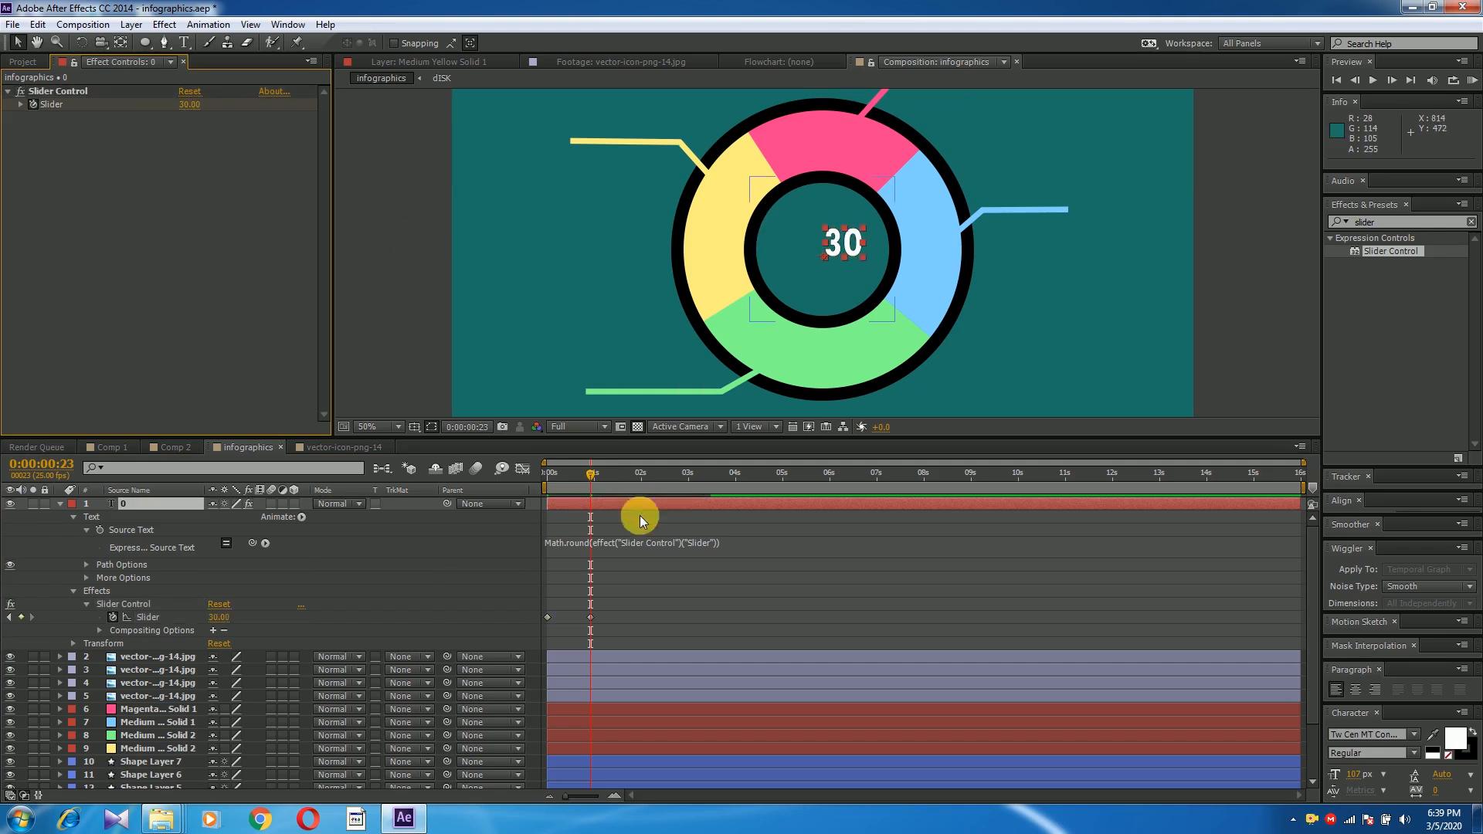
pyautogui.press('KP_0')
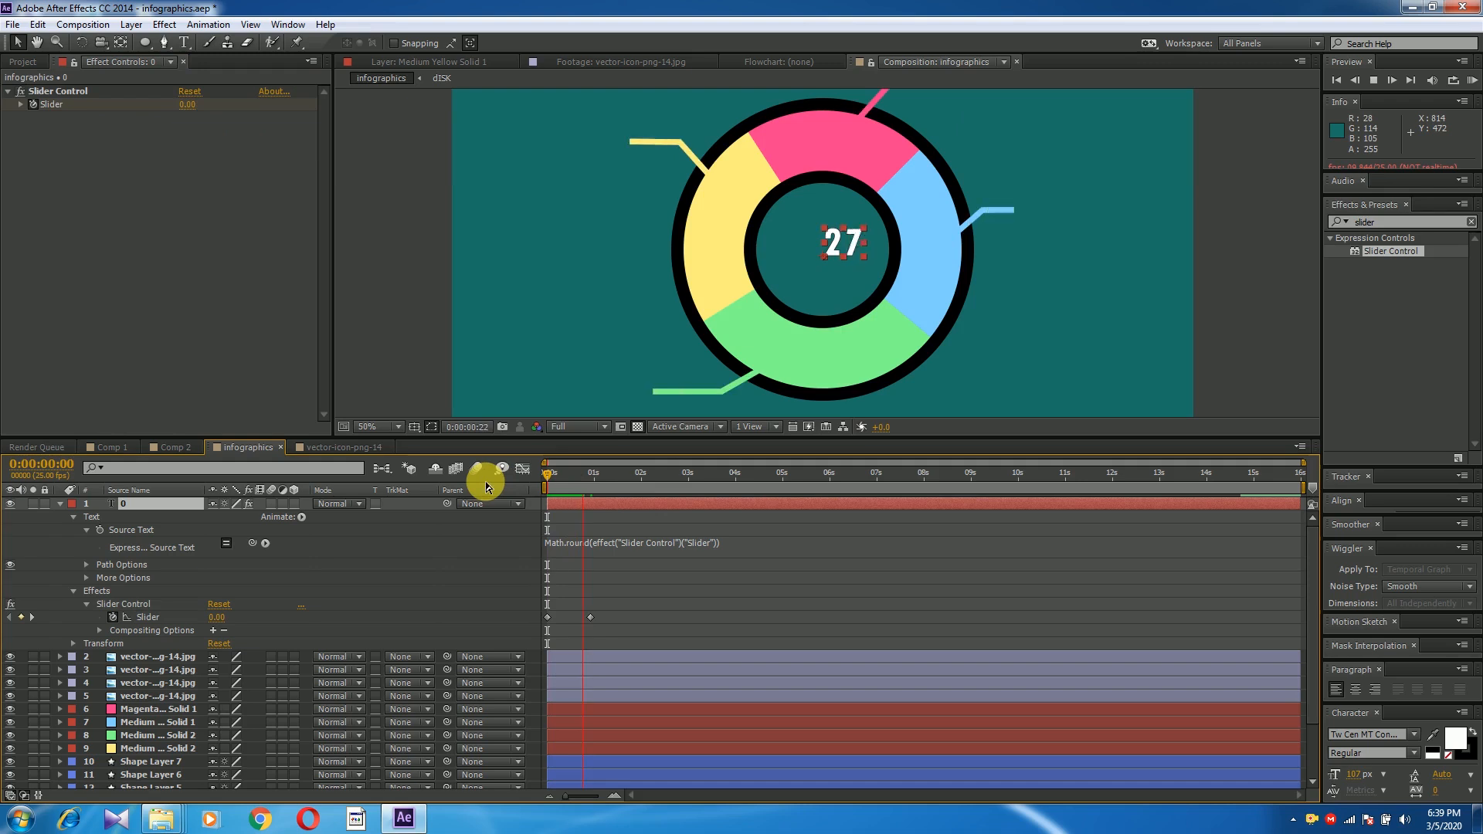
pyautogui.press('space')
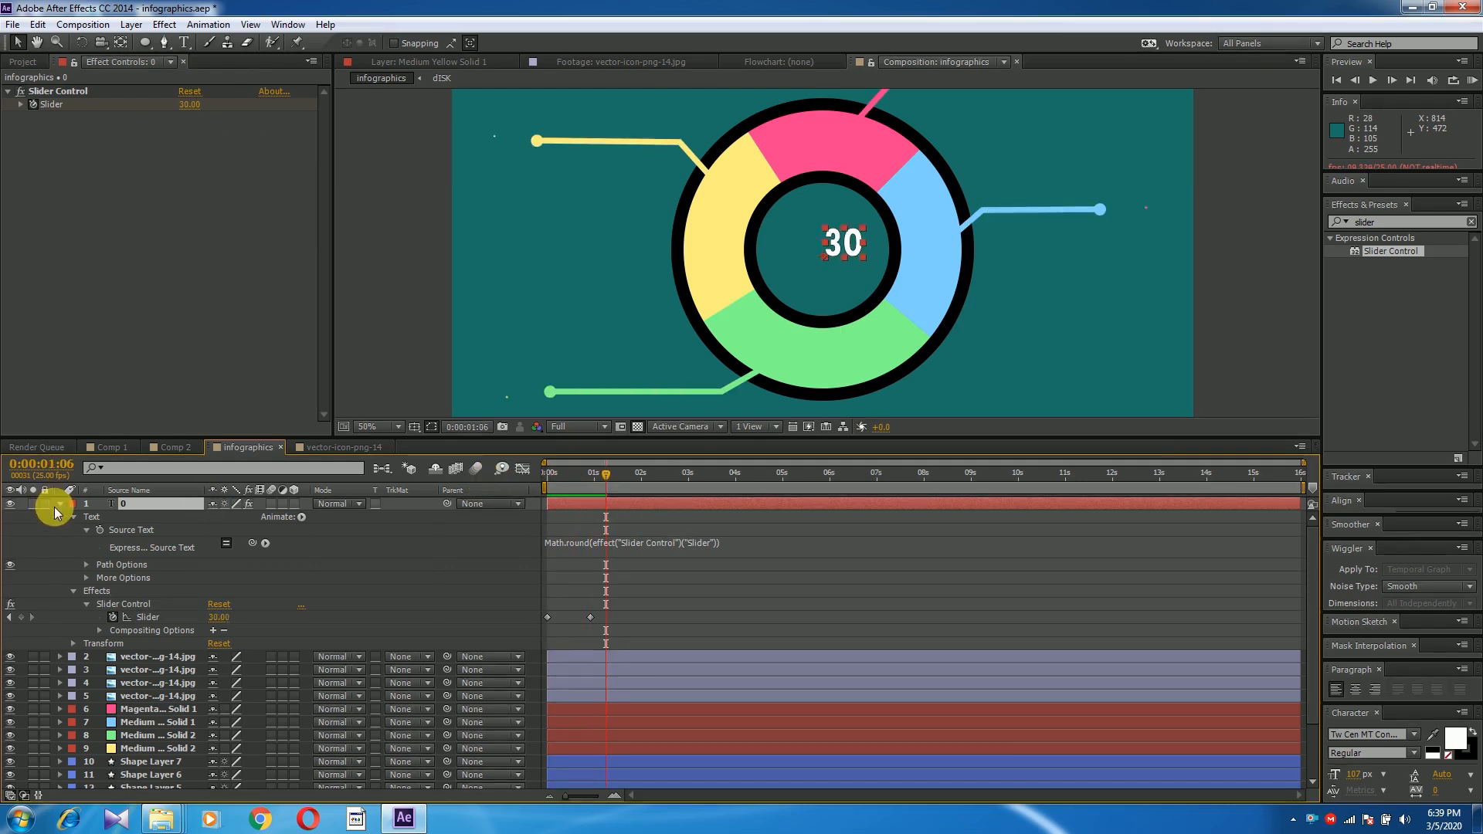
pyautogui.click(427, 255)
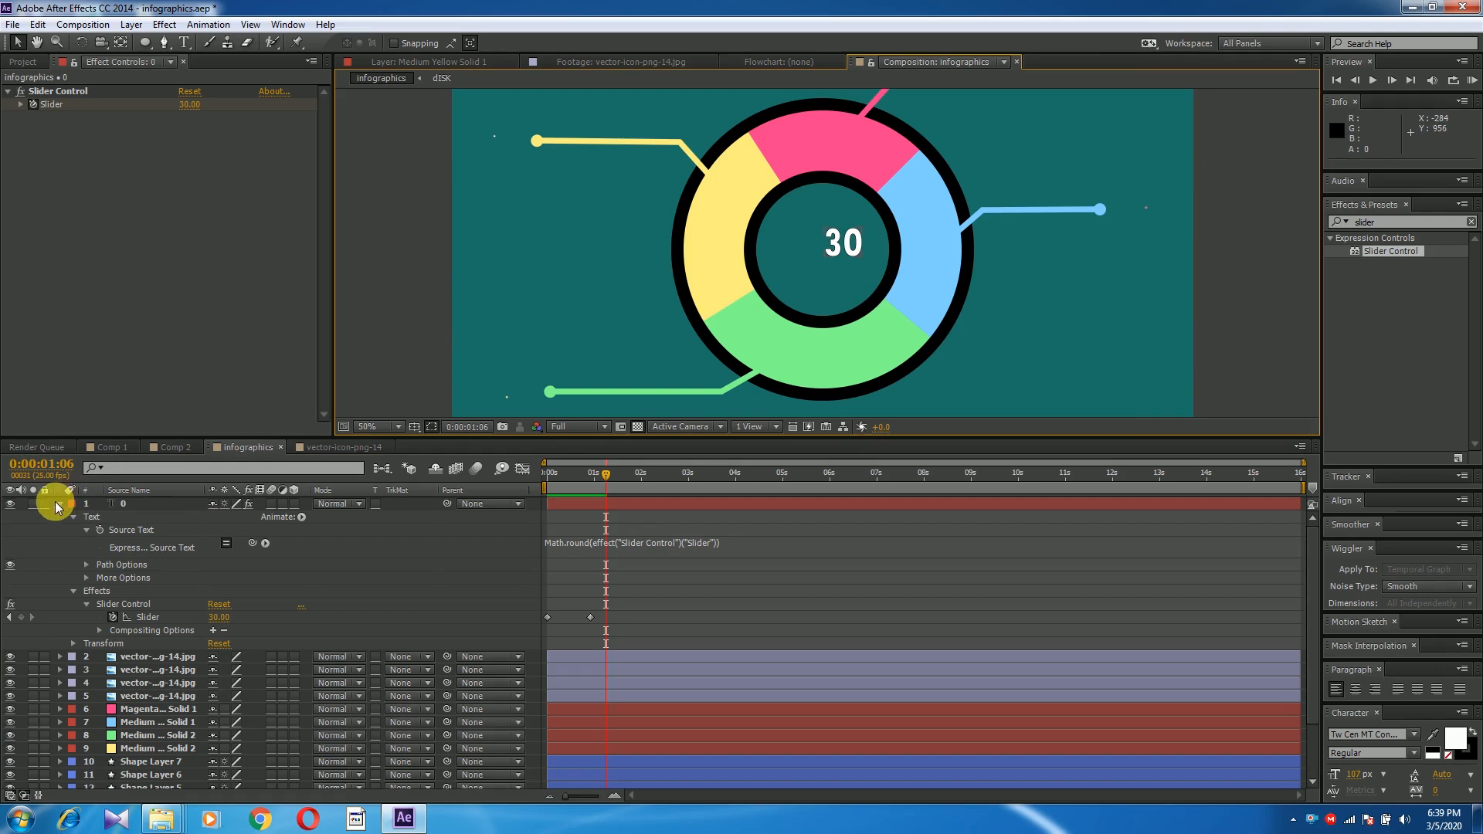
# Step: Move the counter text from the ring's centre onto the lower part of the green segment
pyautogui.click(125, 507)
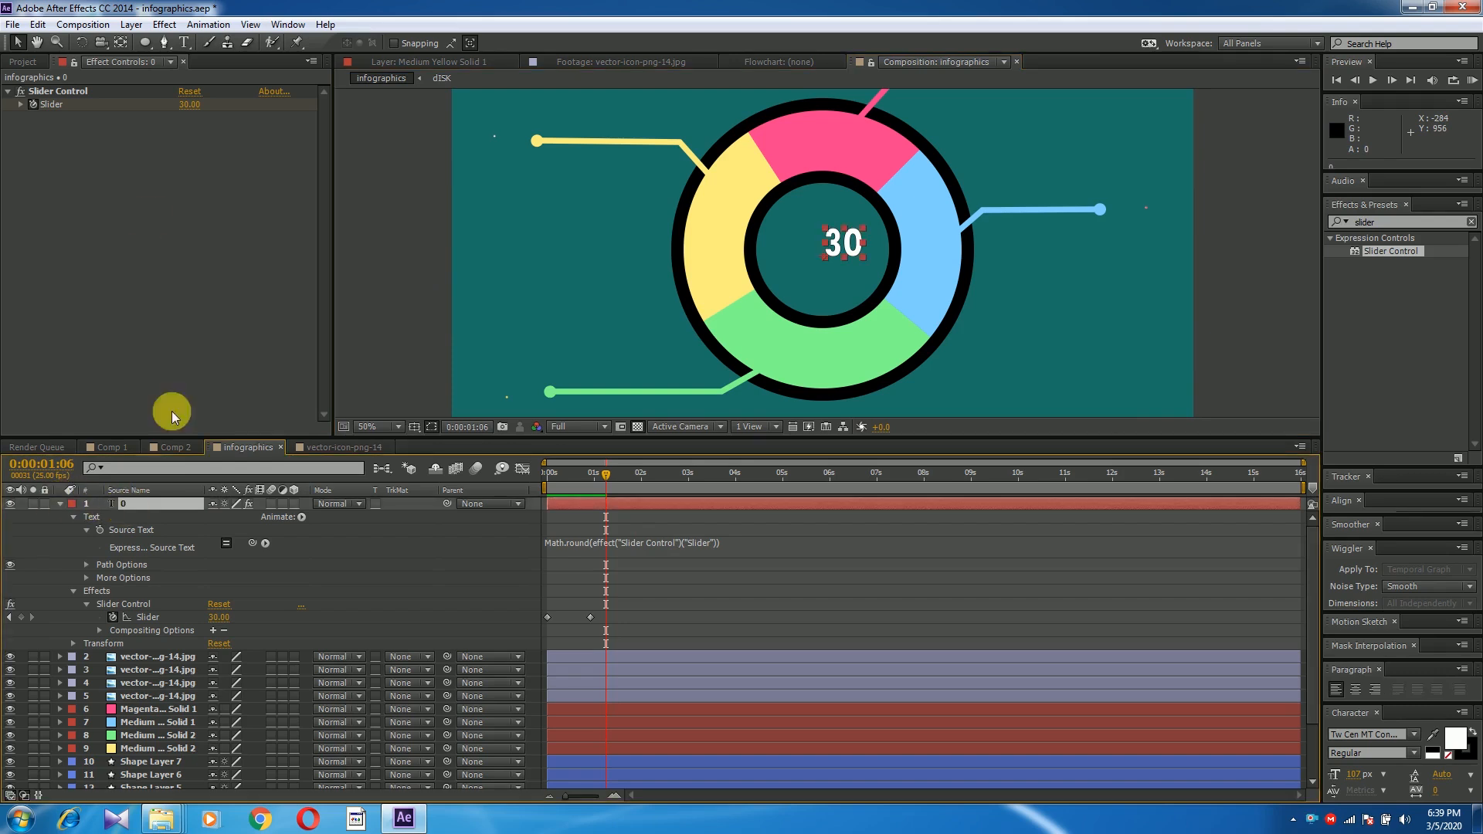
pyautogui.click(51, 91)
pyautogui.click(836, 244)
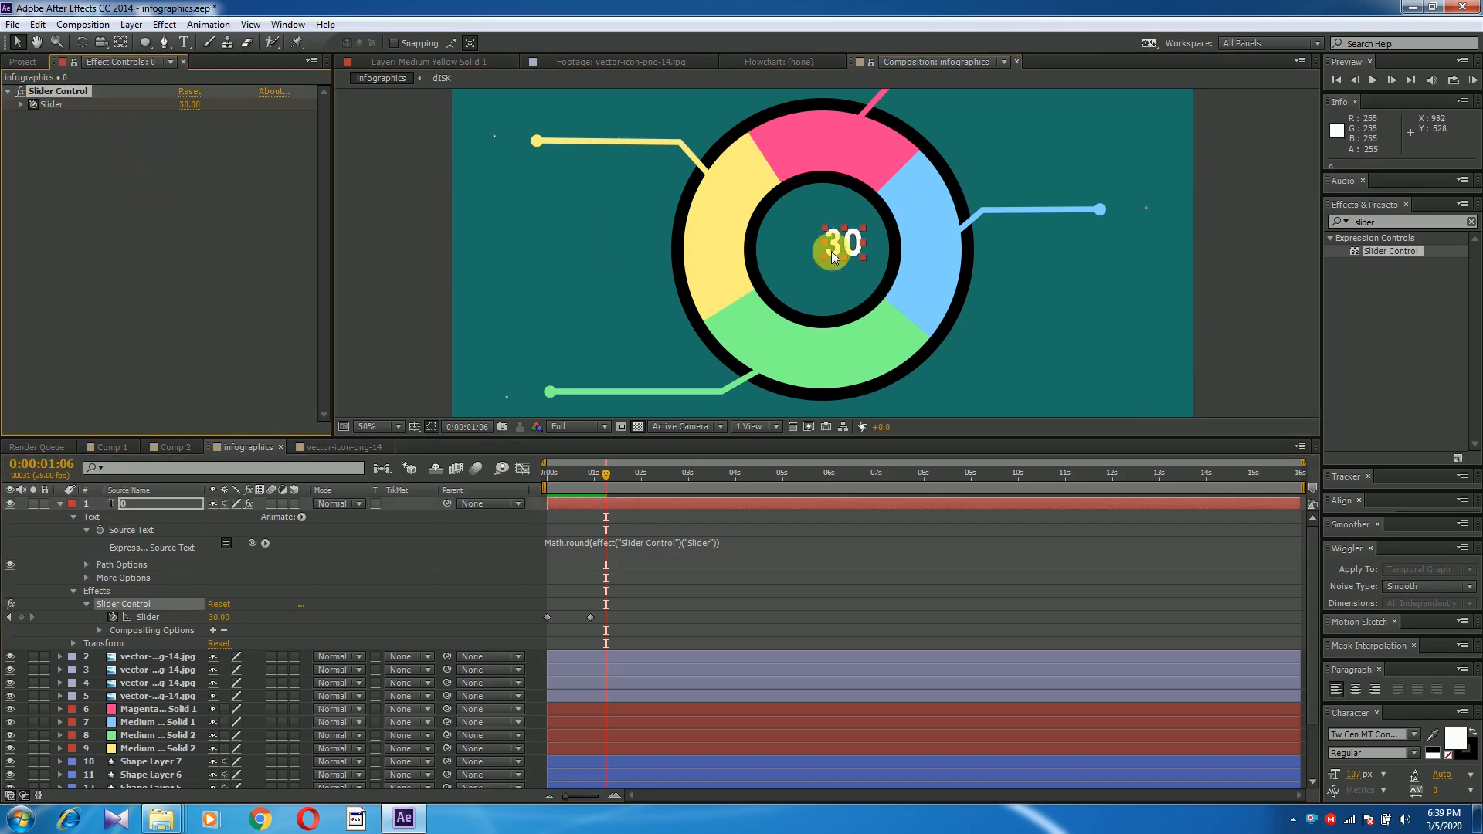
pyautogui.click(848, 237)
pyautogui.moveTo(848, 237); pyautogui.dragTo(811, 356)
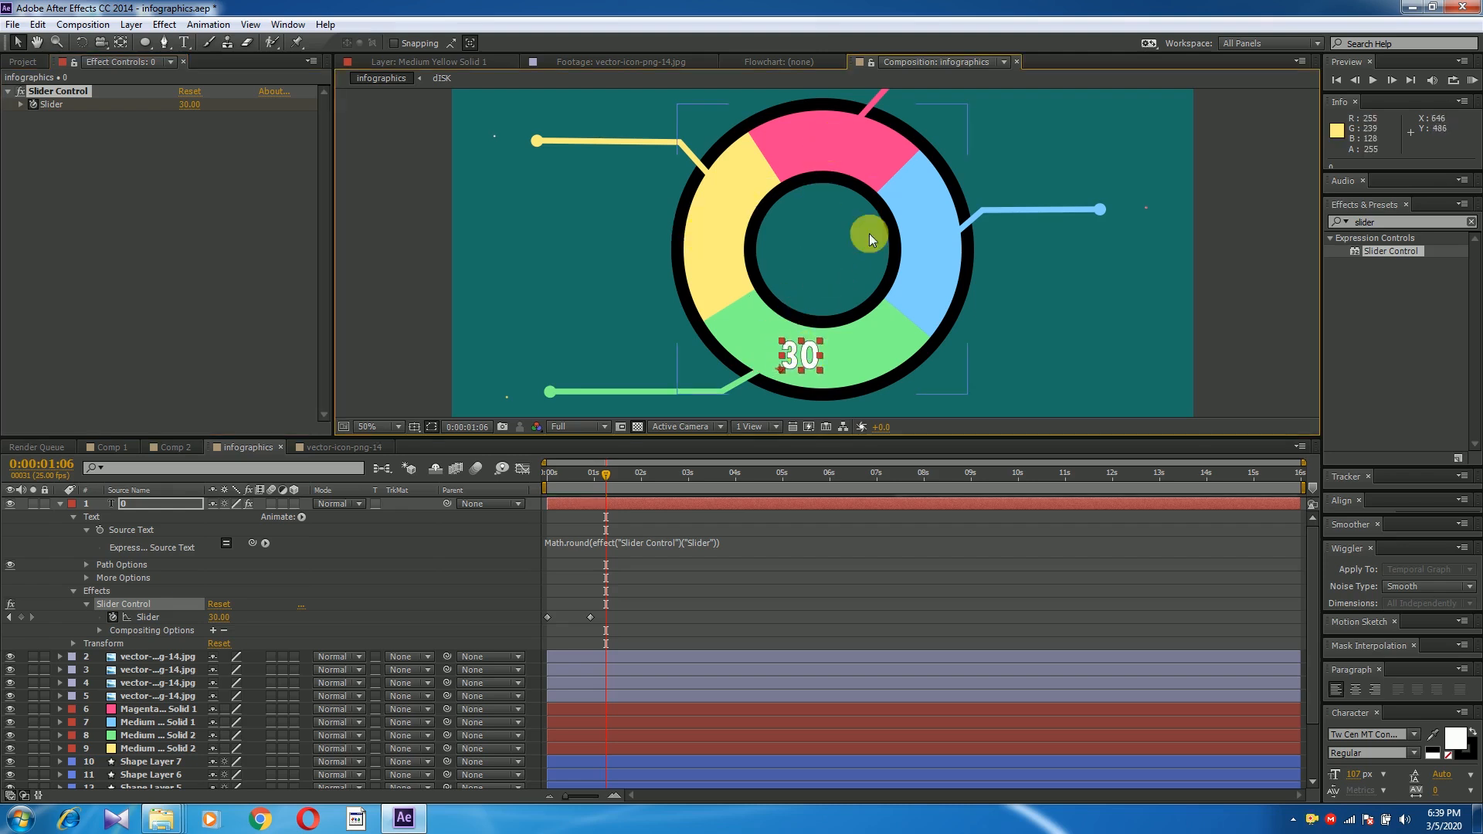
pyautogui.moveTo(795, 359); pyautogui.dragTo(785, 354)
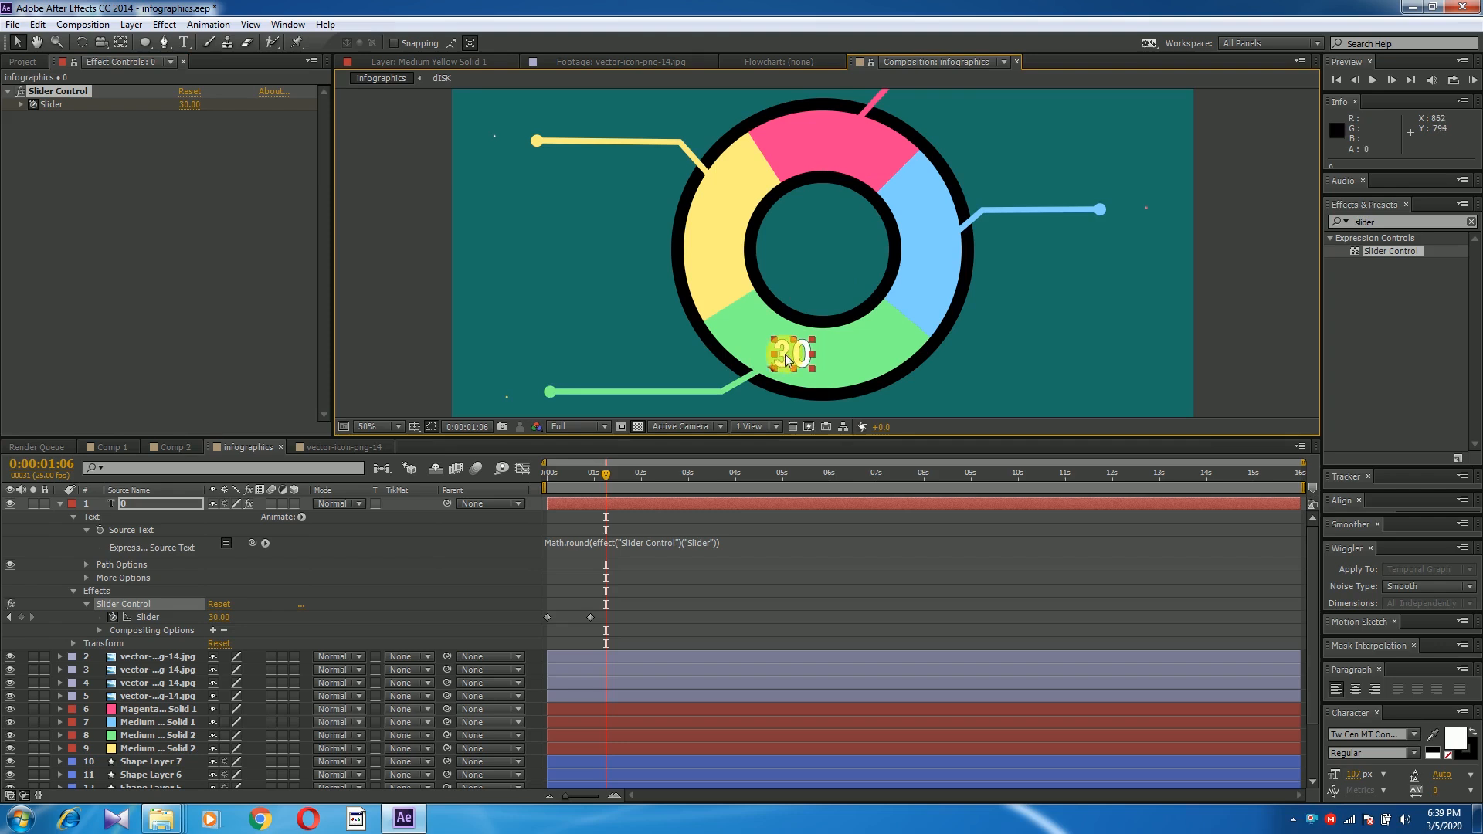
# Step: Collapse the counter text layer's properties and rename the layer as 30
pyautogui.click(60, 504)
pyautogui.press('Return')
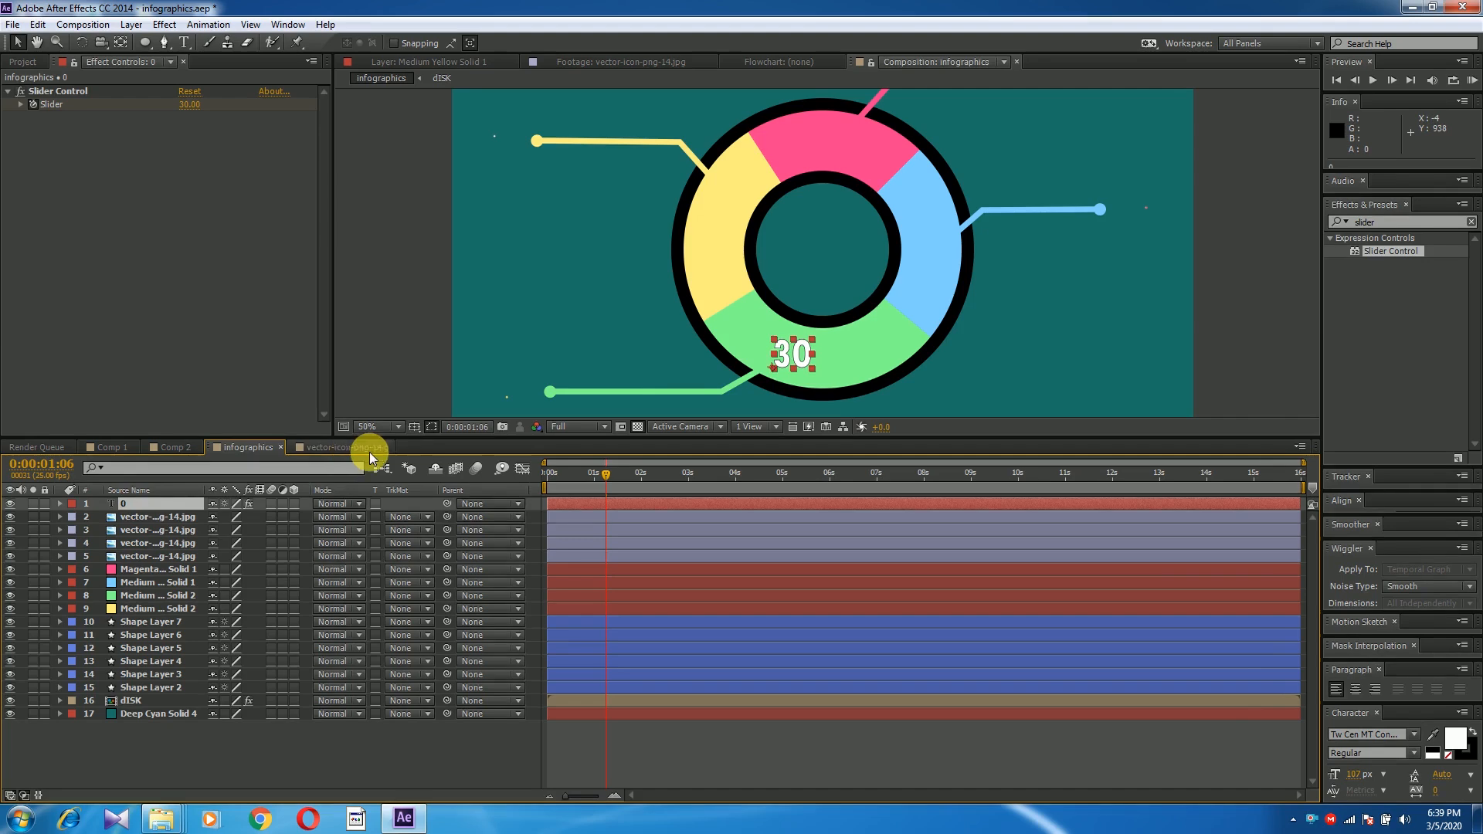
pyautogui.click(115, 507)
pyautogui.rightClick(129, 507)
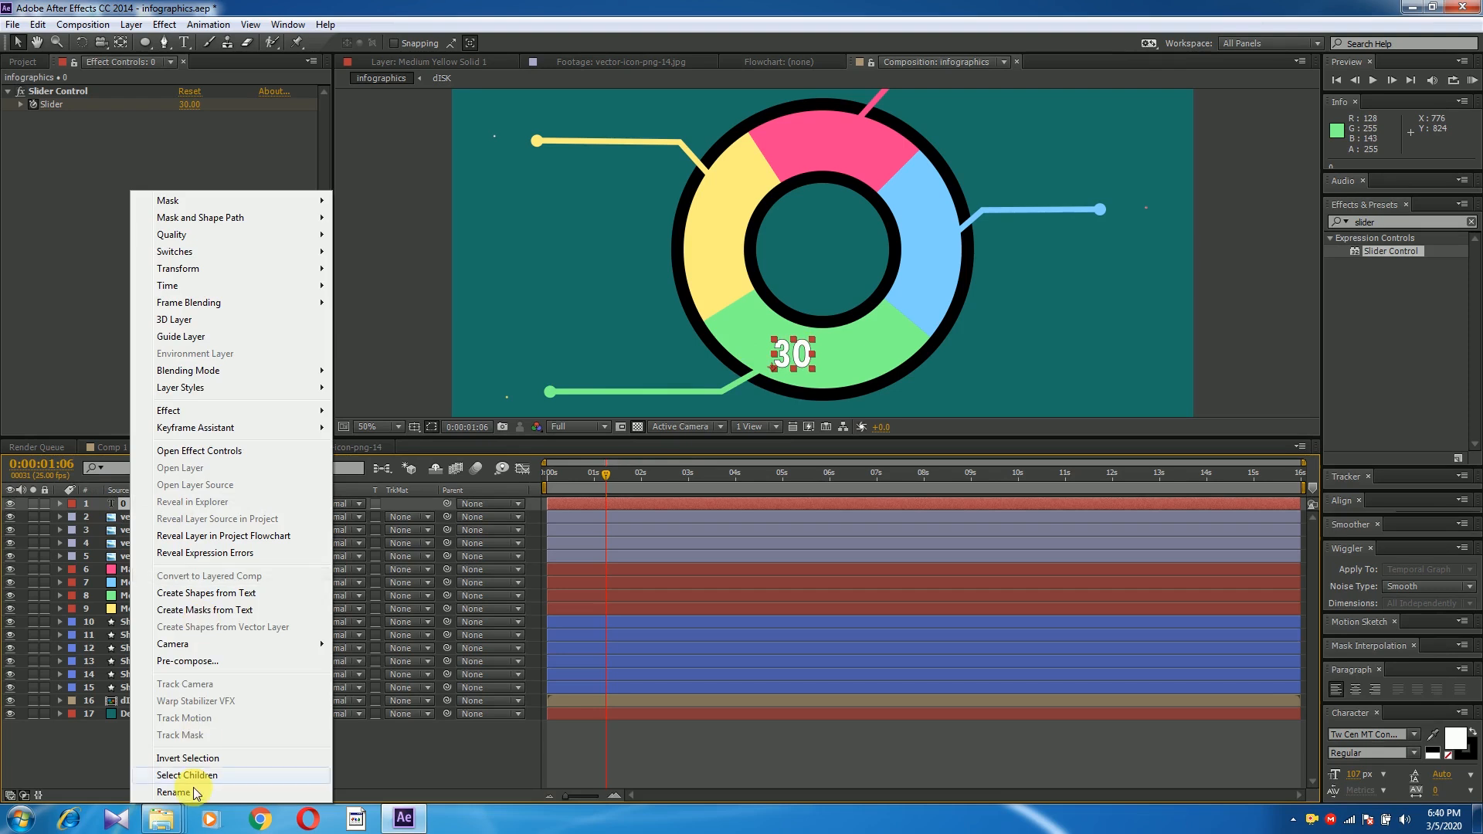
pyautogui.click(175, 792)
pyautogui.write('30')
pyautogui.click(126, 730)
# Step: Duplicate the 30 text layer and place the copy on the yellow segment
pyautogui.click(132, 507)
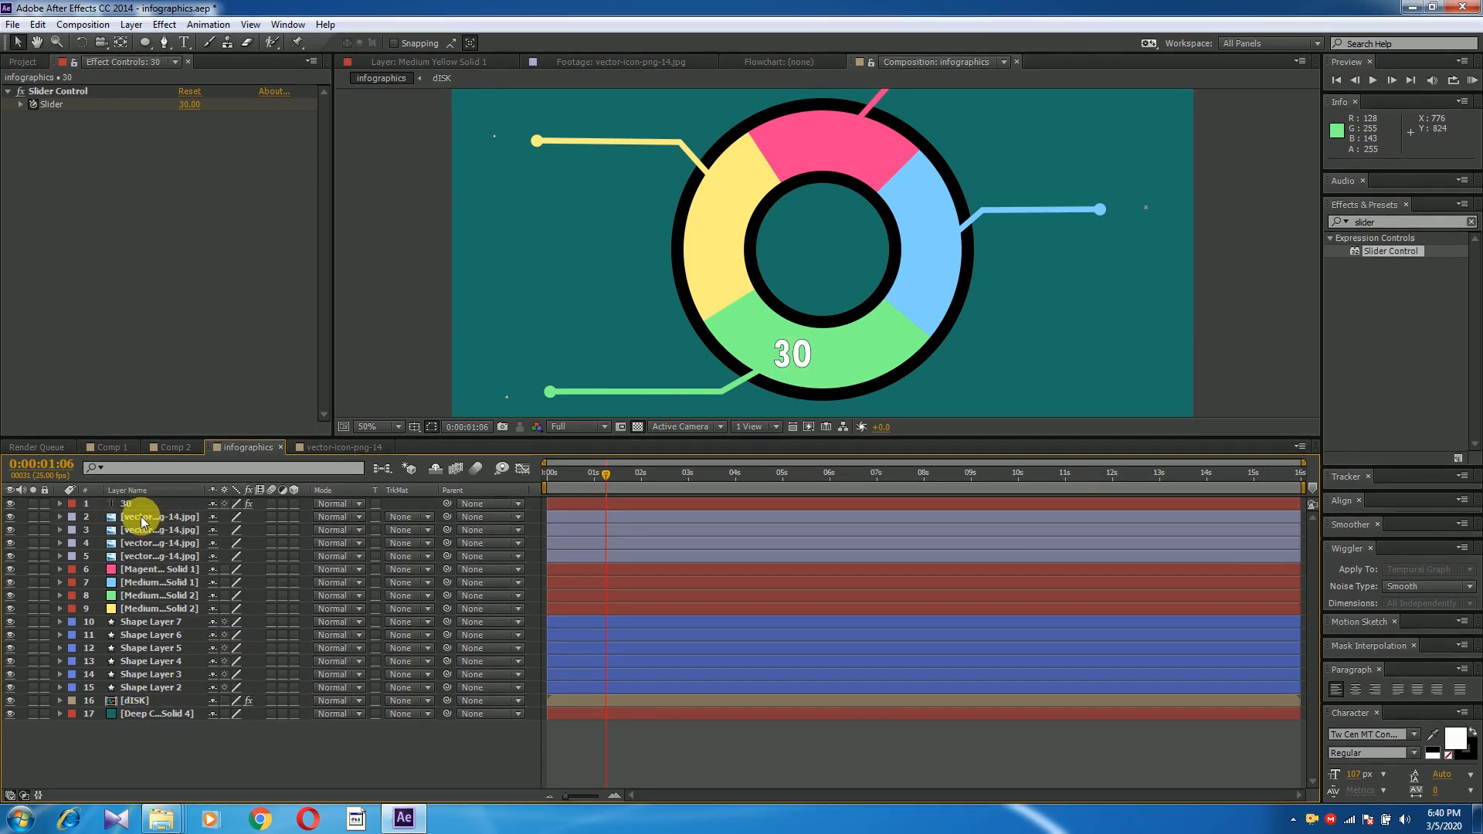
pyautogui.click(131, 504)
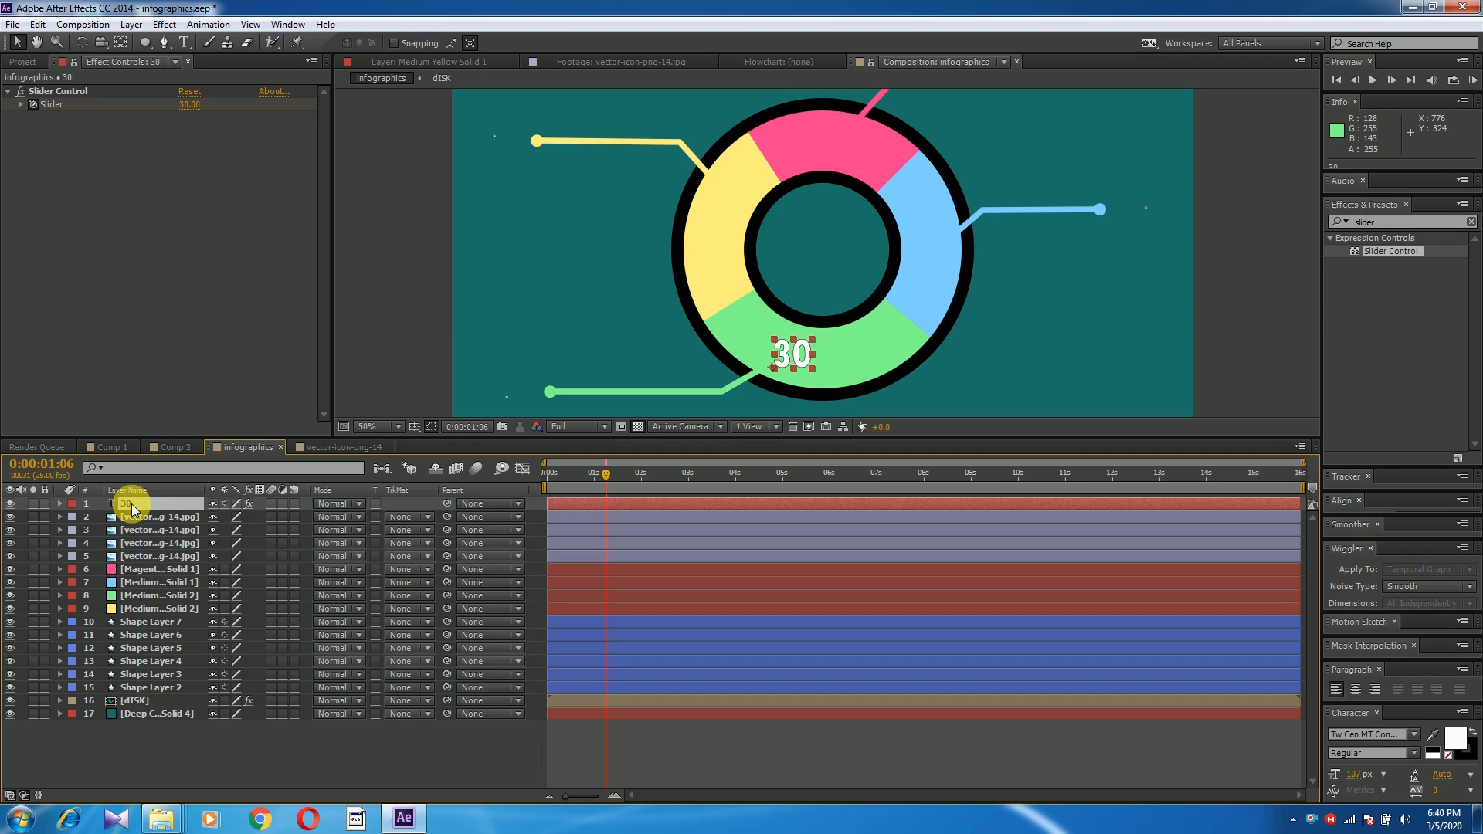
pyautogui.hotkey('ctrl', 'd')
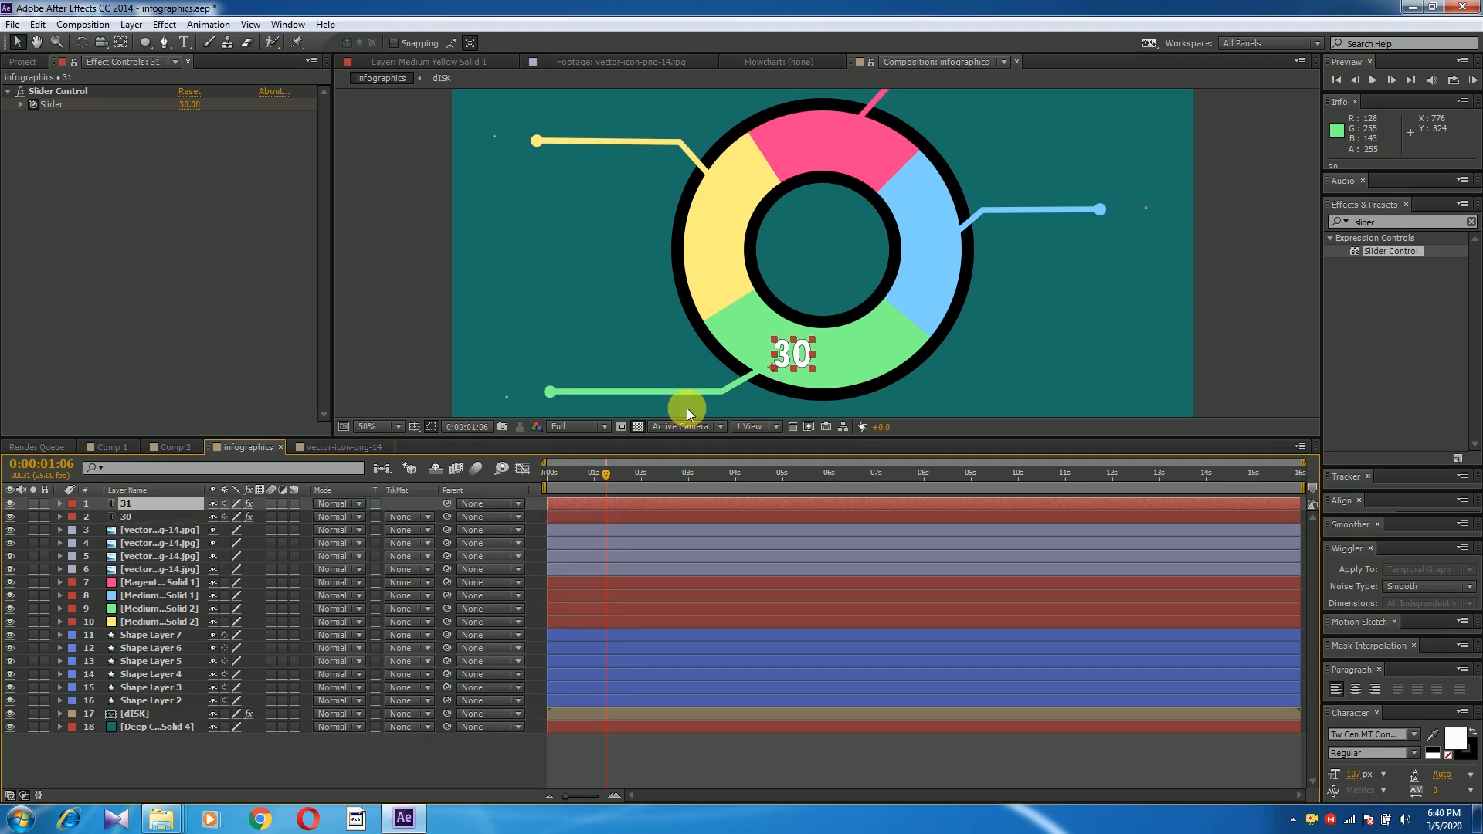
pyautogui.moveTo(773, 363); pyautogui.dragTo(698, 229)
# Step: Rename the duplicated counter layer on the yellow segment as 25
pyautogui.press('Return')
pyautogui.rightClick(129, 505)
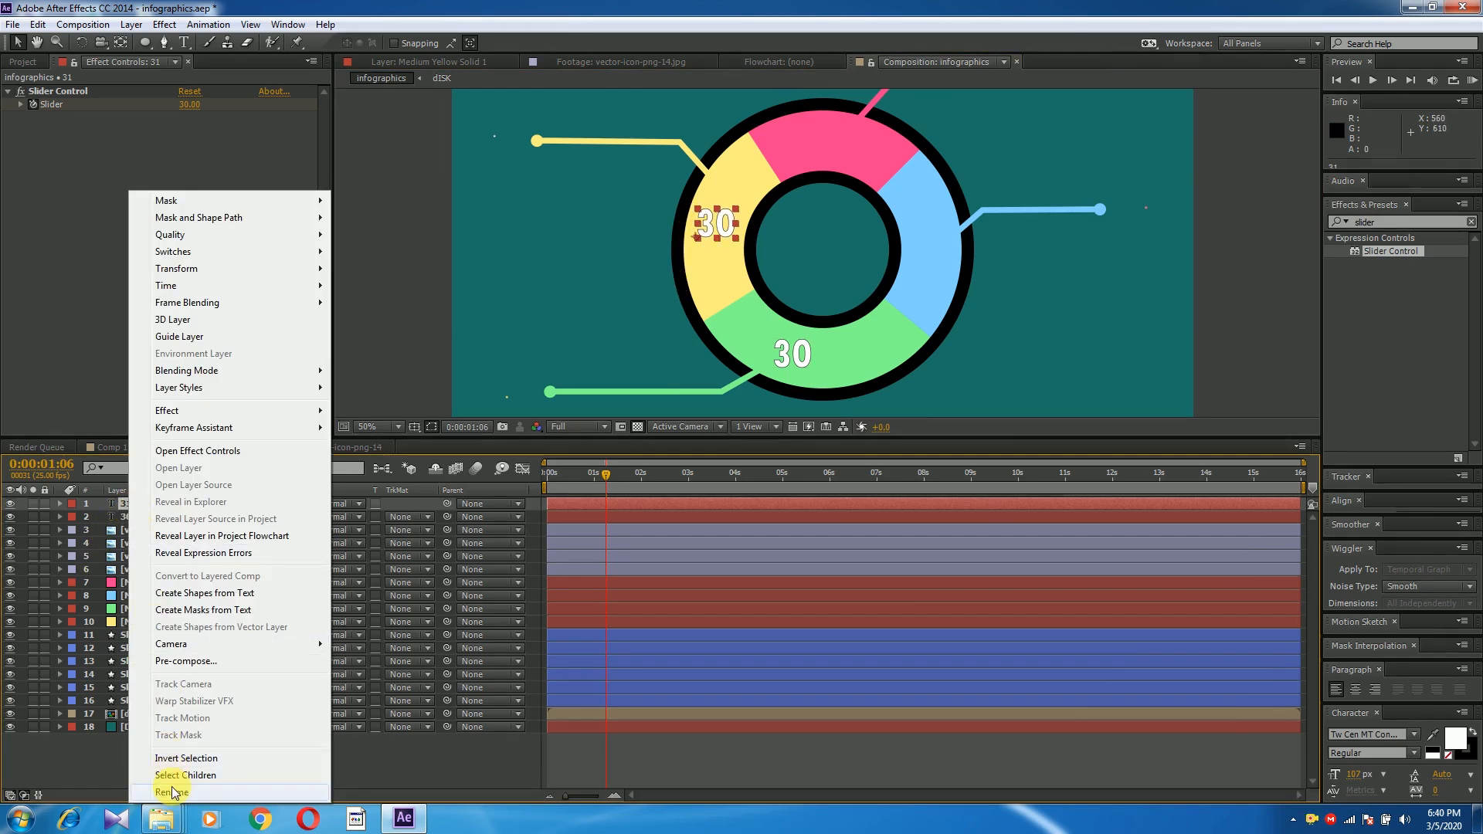
pyautogui.click(172, 792)
pyautogui.write('2')
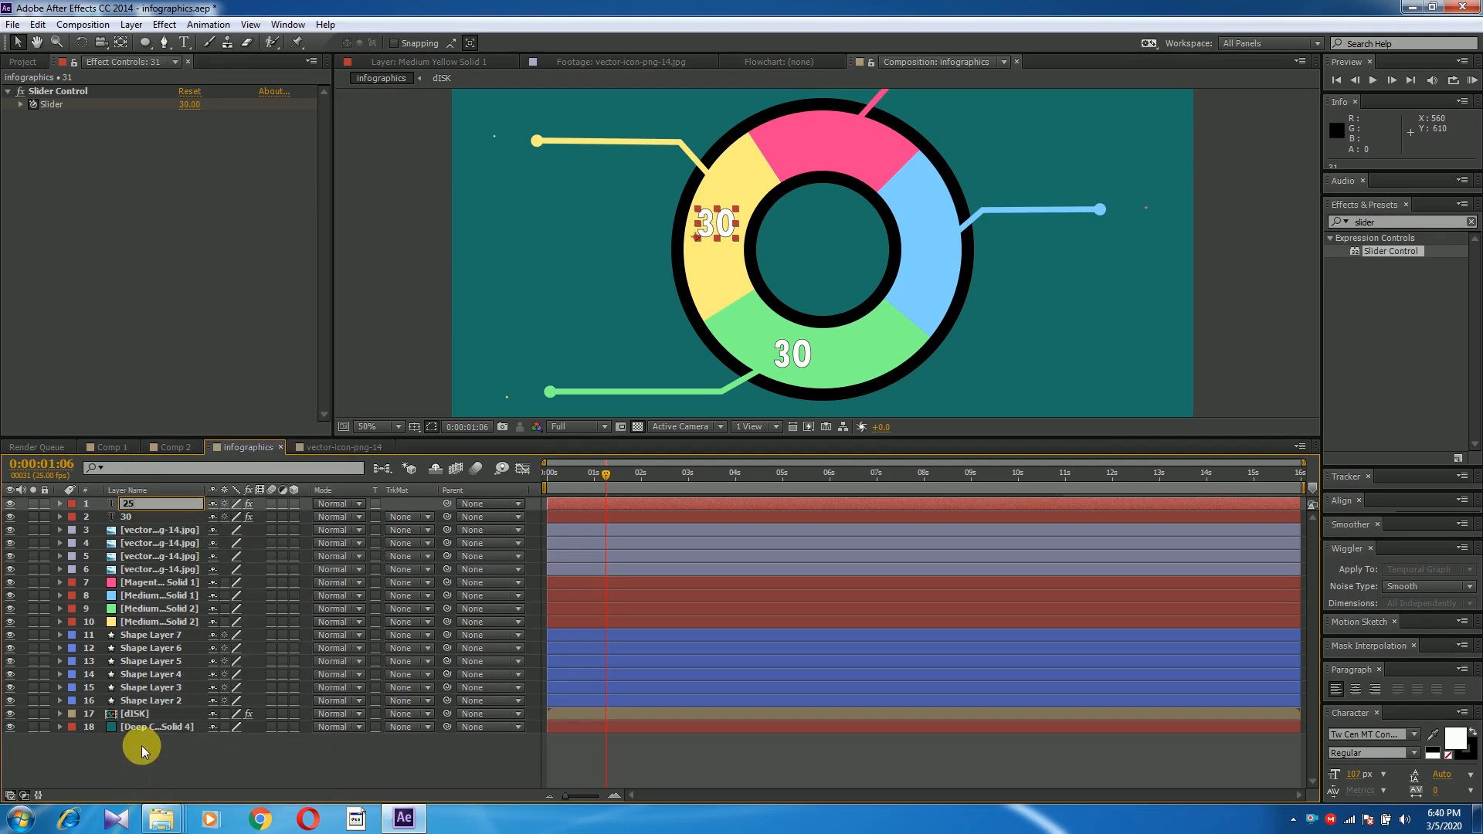
pyautogui.write('5')
pyautogui.click(141, 745)
# Step: Set the 25 layer's Slider keyframe at 0:00:00:23 to 25 and preview the count from the start
pyautogui.click(133, 504)
pyautogui.press('u')
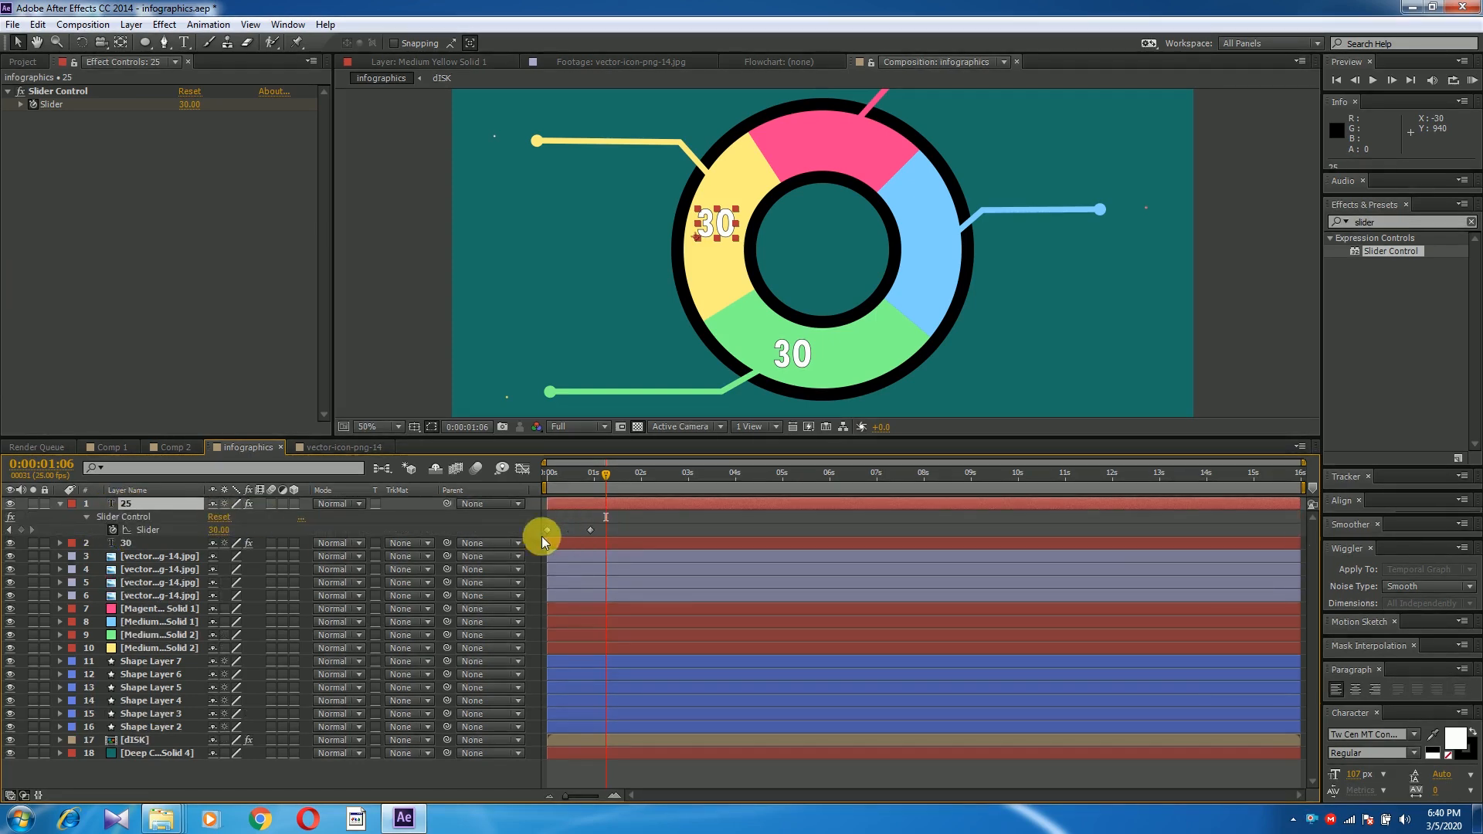
pyautogui.click(629, 475)
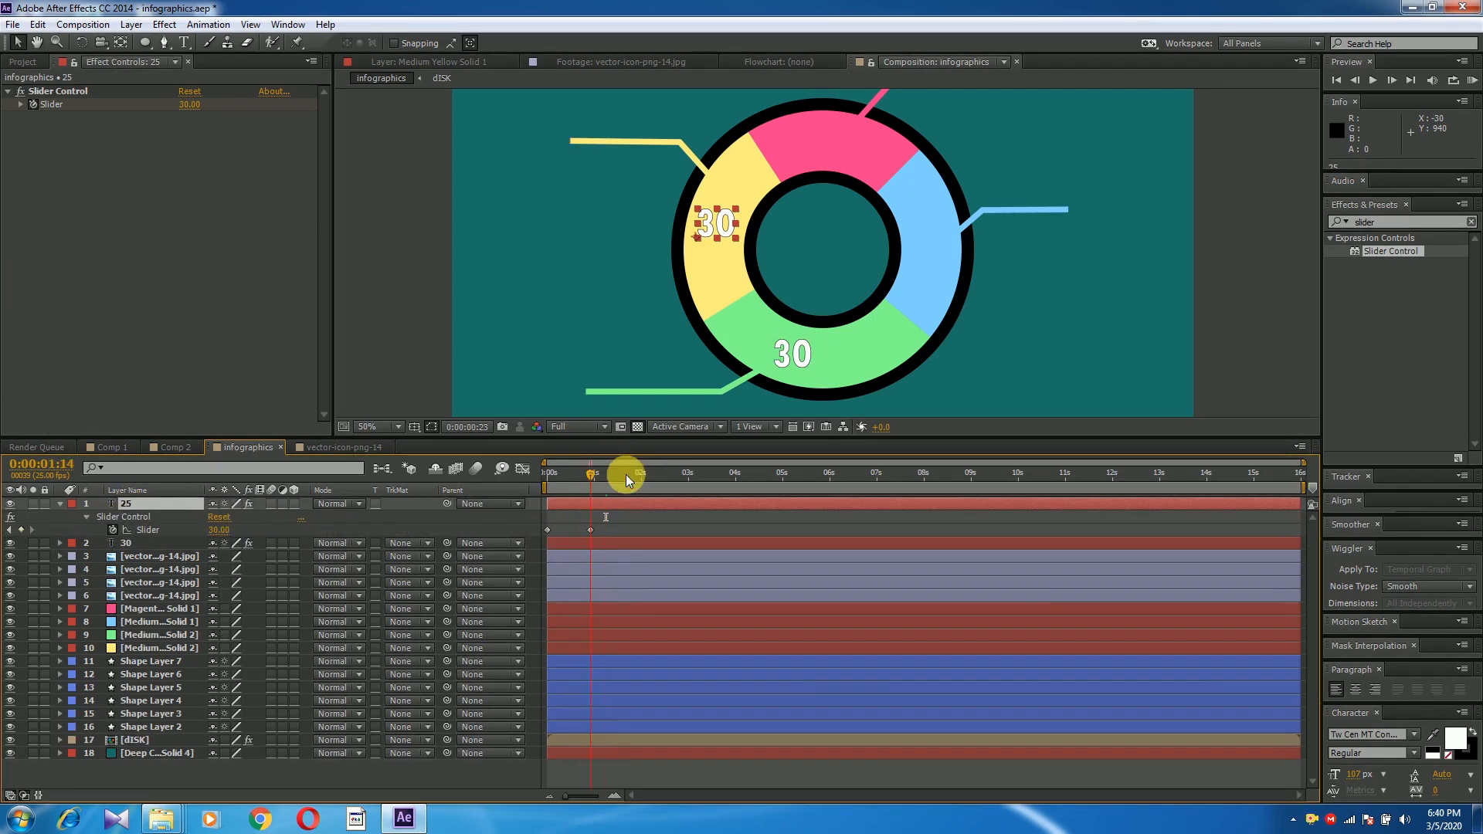
pyautogui.moveTo(629, 483); pyautogui.dragTo(591, 493)
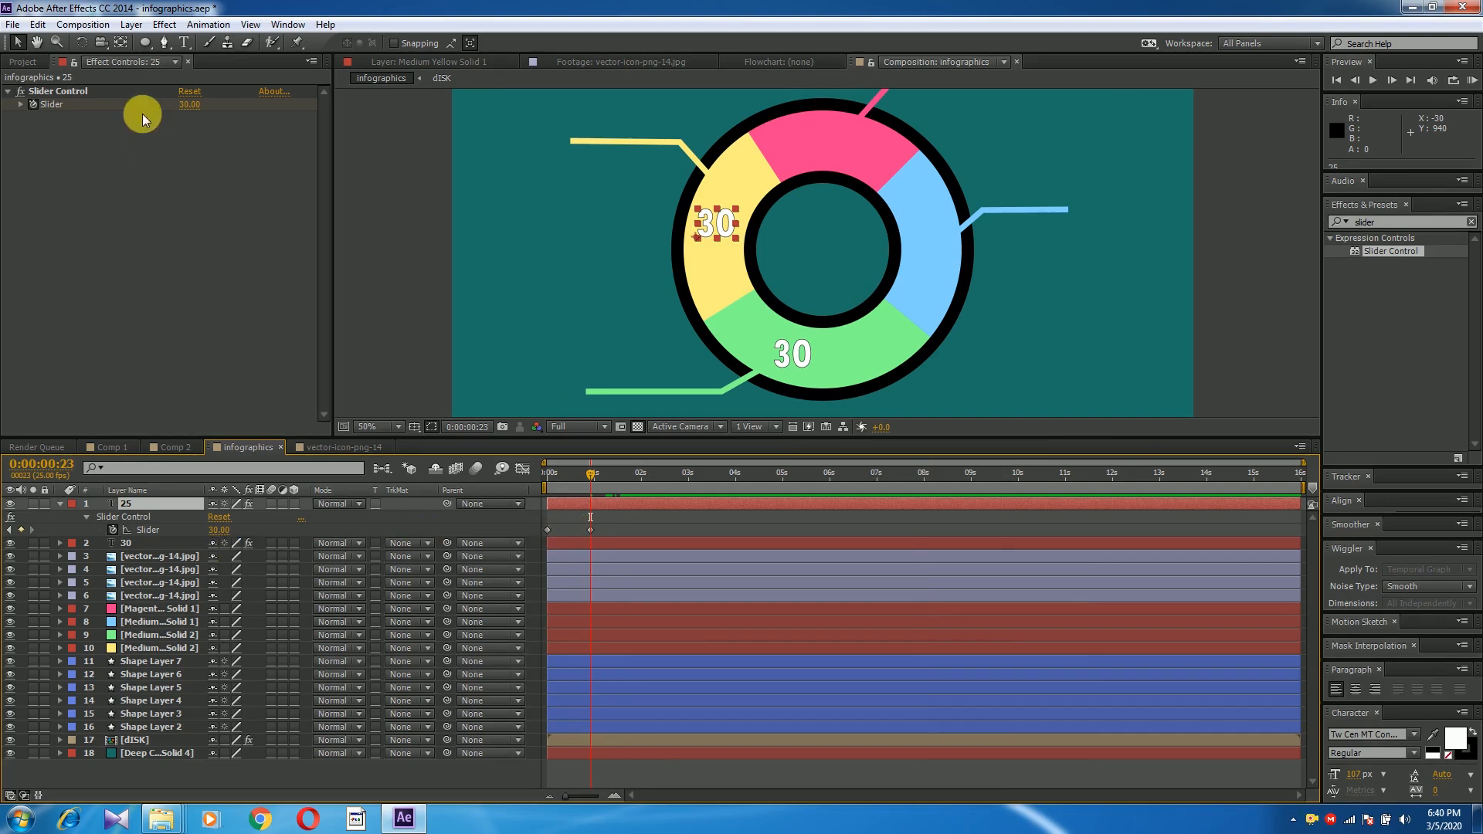
pyautogui.click(193, 105)
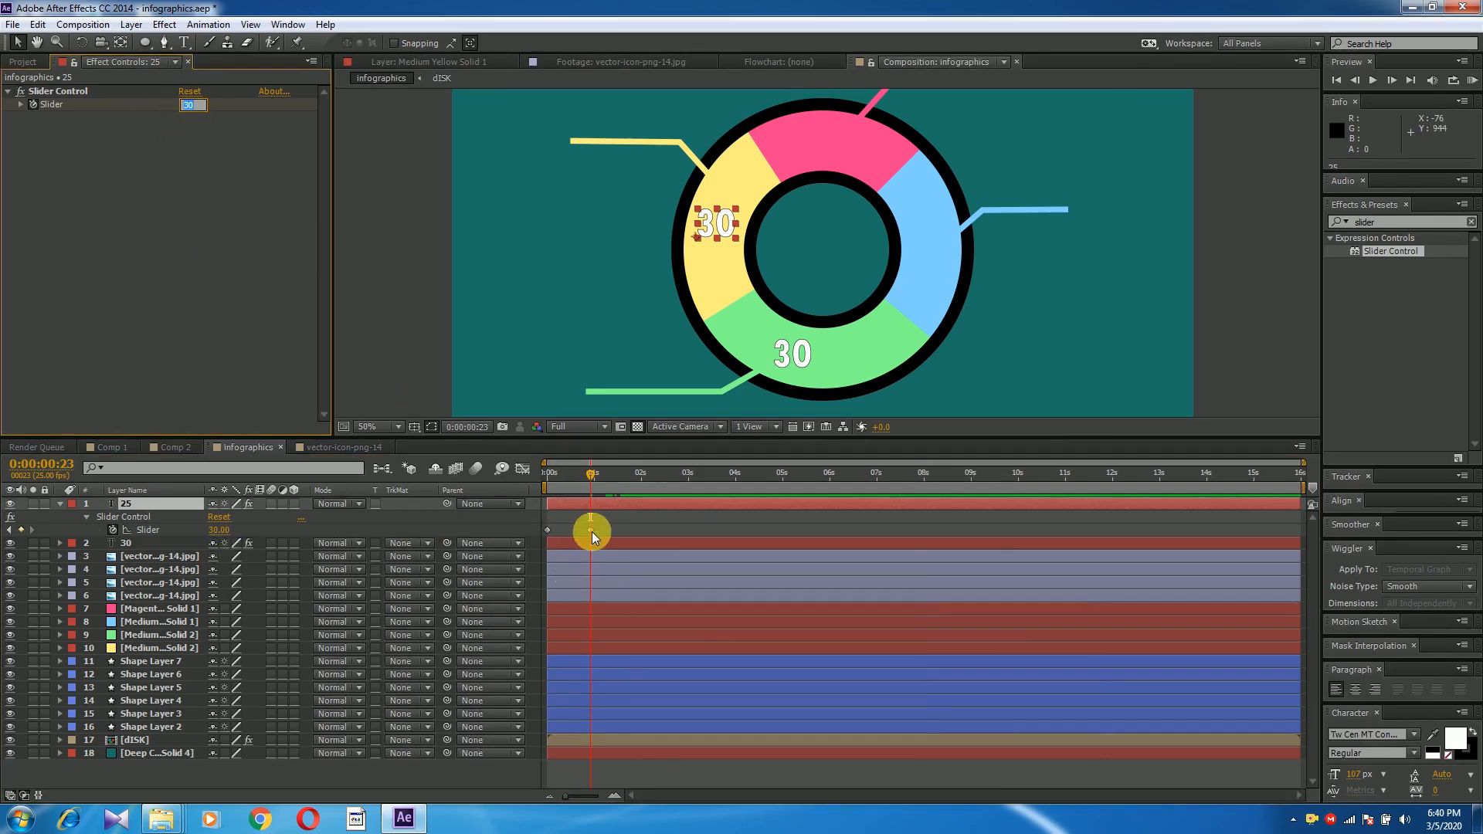
pyautogui.write('25')
pyautogui.click(207, 153)
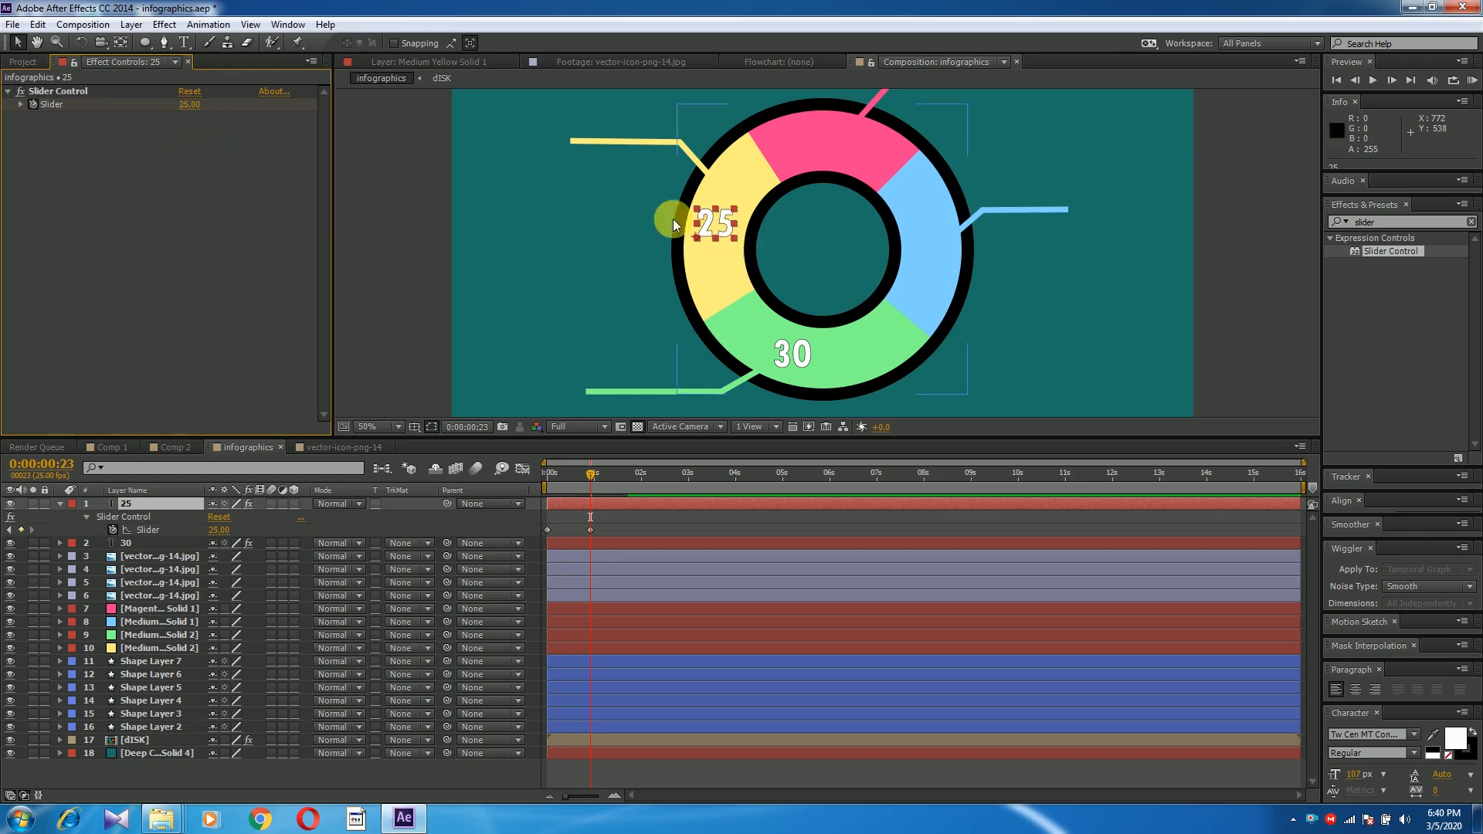
pyautogui.moveTo(585, 471); pyautogui.dragTo(505, 480)
pyautogui.press('KP_0')
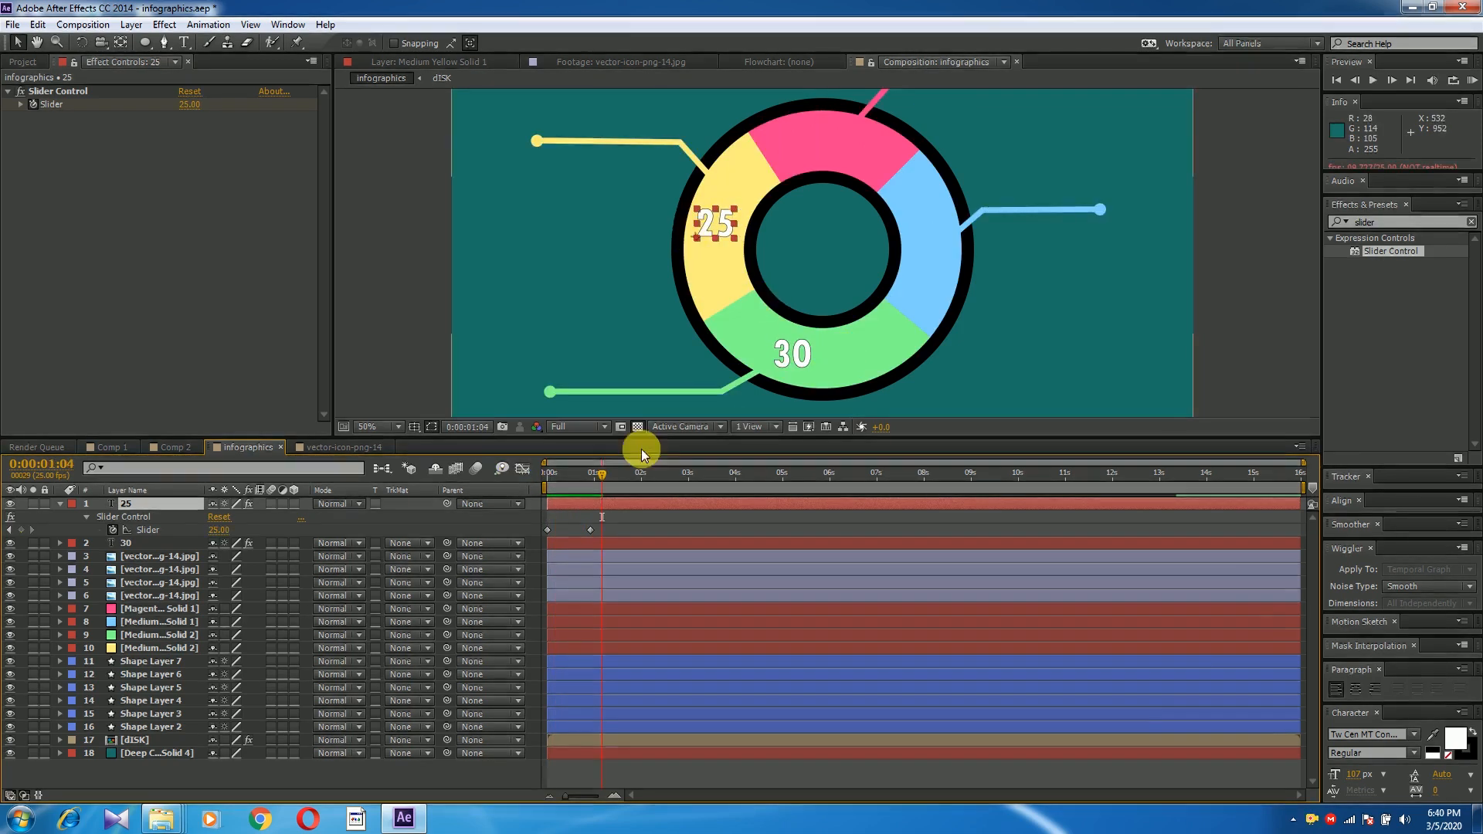
# Step: Change the fill colour of the 25 layer's text to black (000000) and preview both counters from the start
pyautogui.click(45, 91)
pyautogui.doubleClick(127, 503)
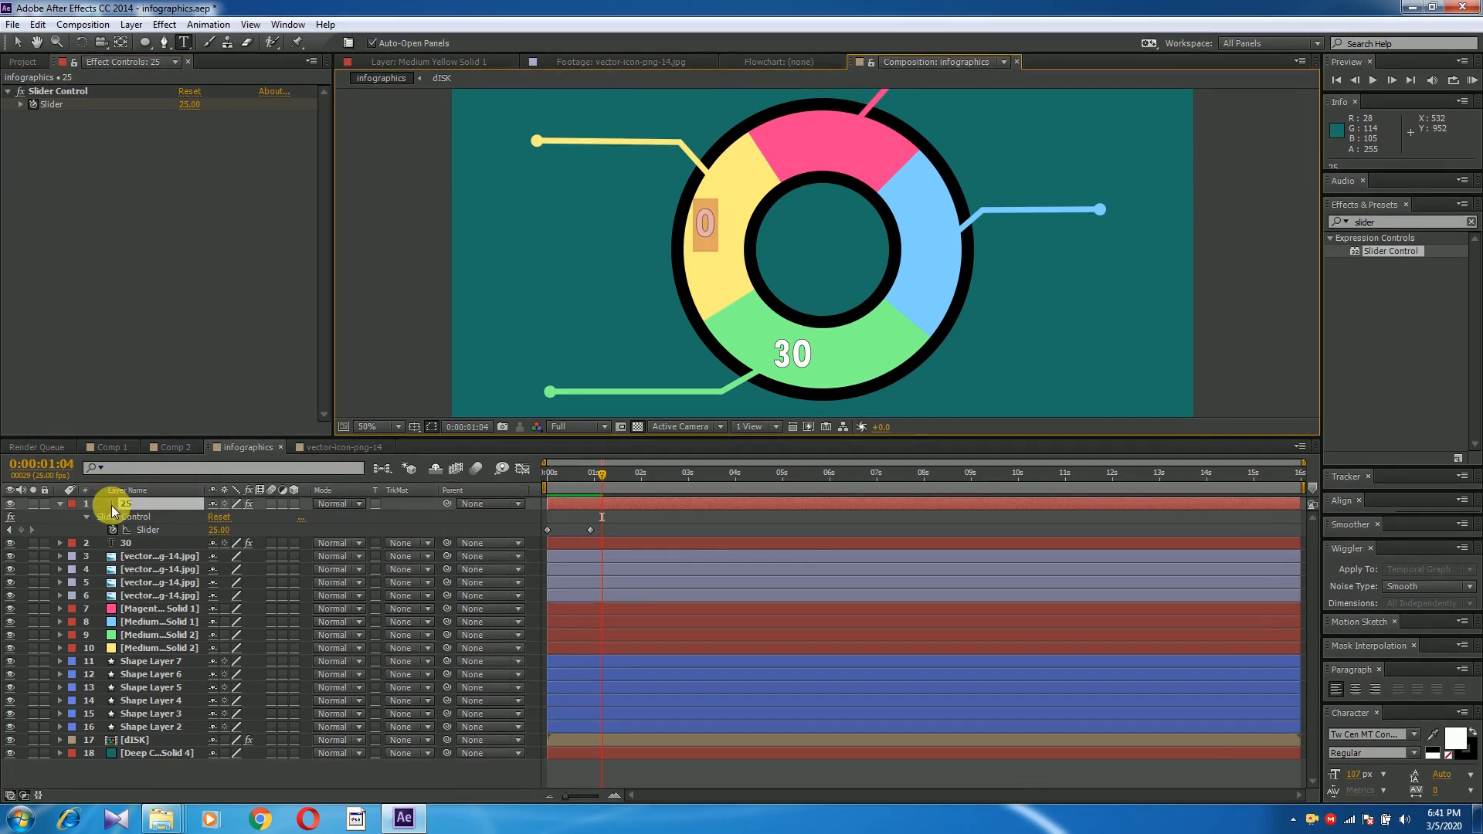
pyautogui.click(1451, 738)
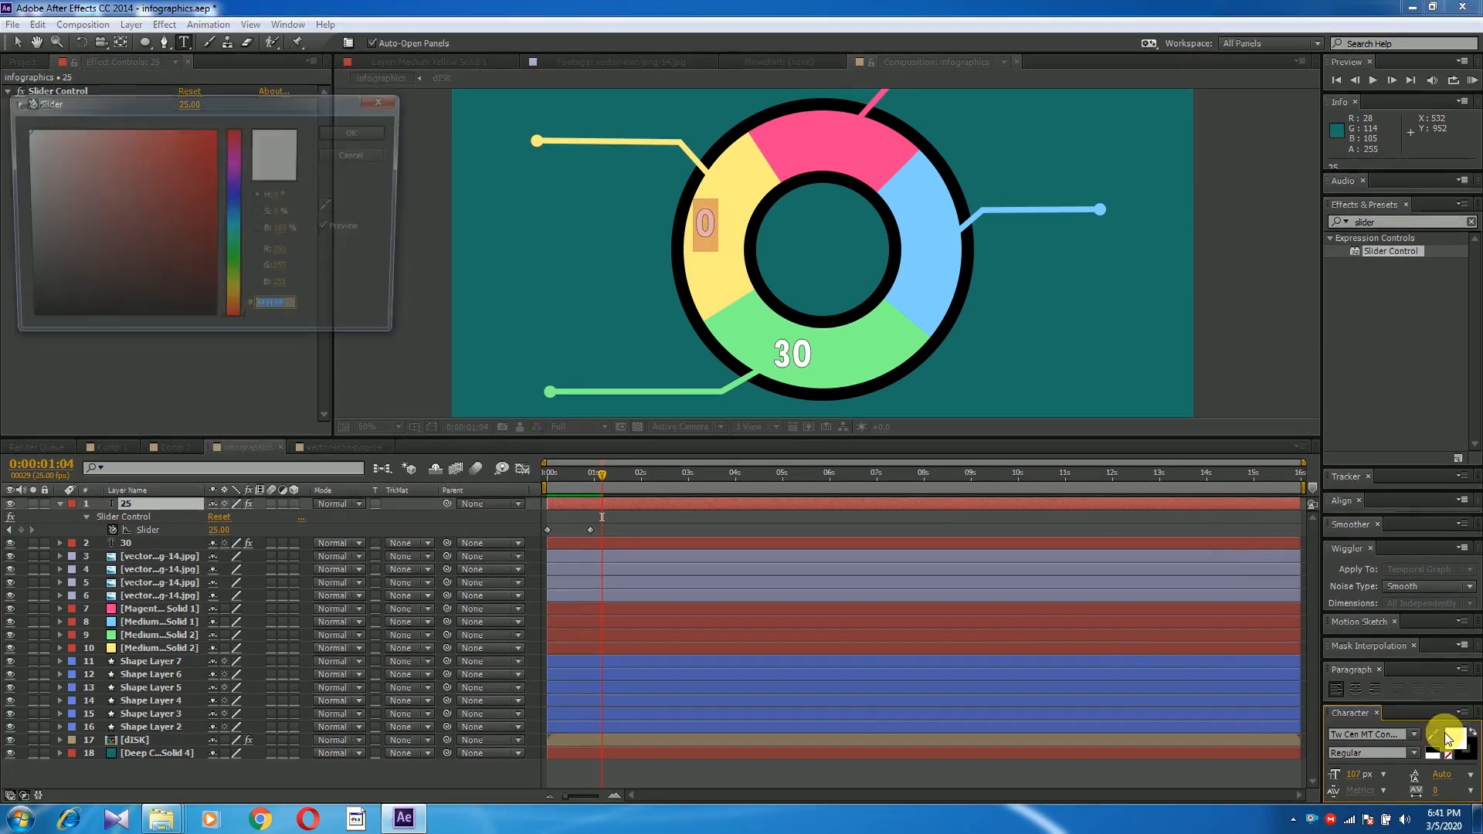
pyautogui.moveTo(159, 271); pyautogui.dragTo(4, 518)
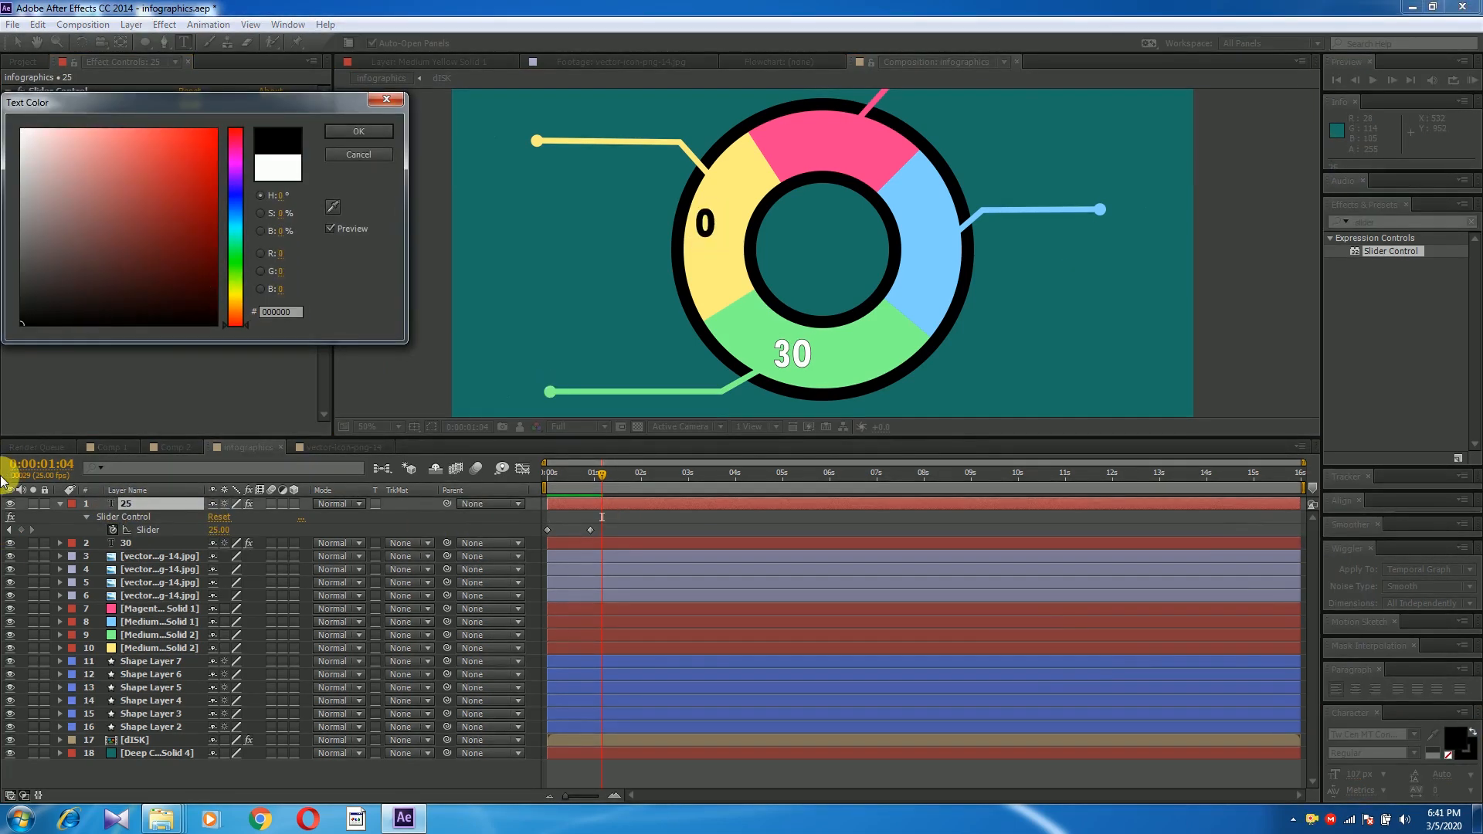
pyautogui.click(344, 136)
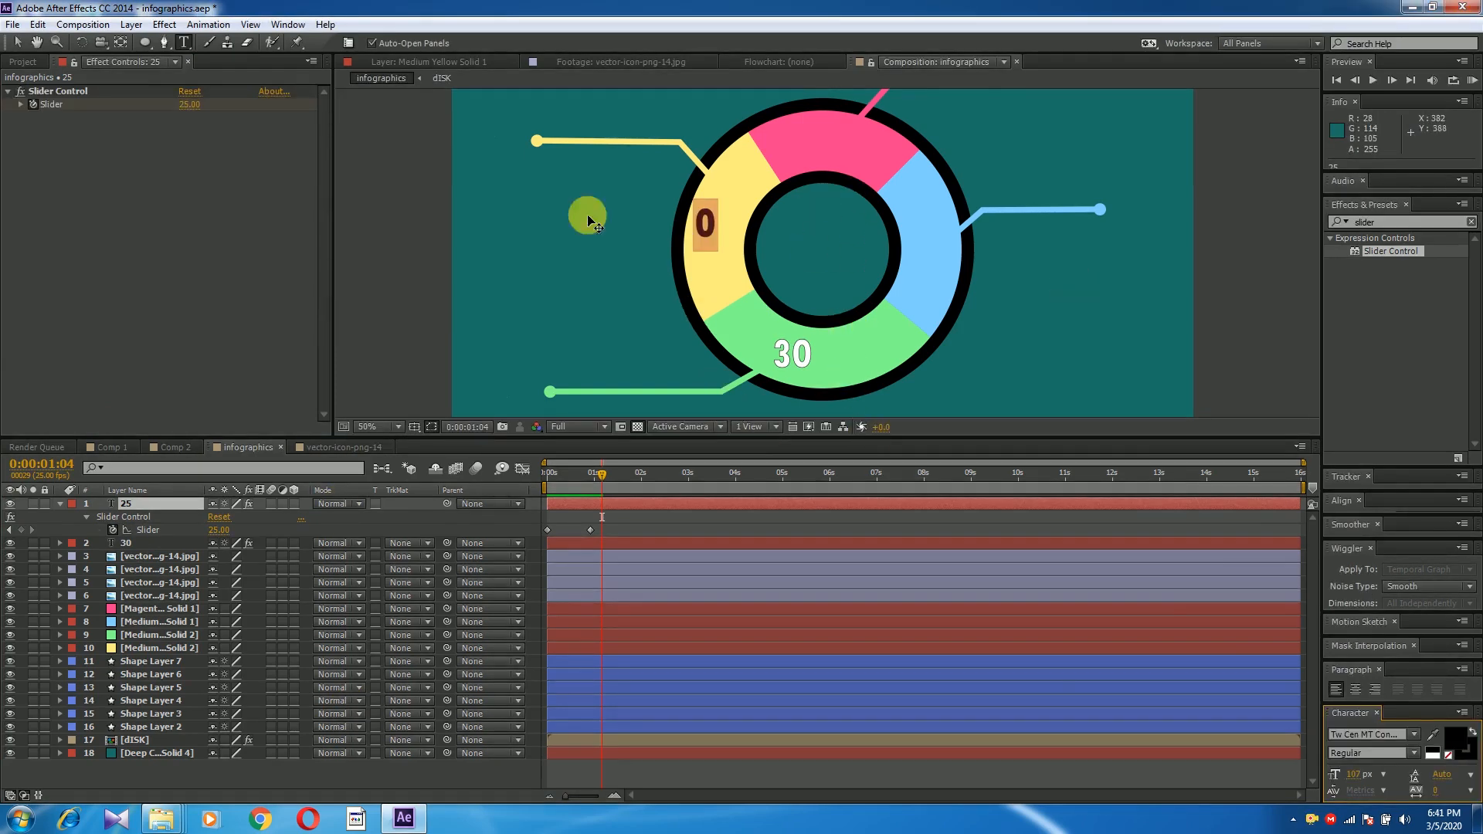
pyautogui.click(309, 777)
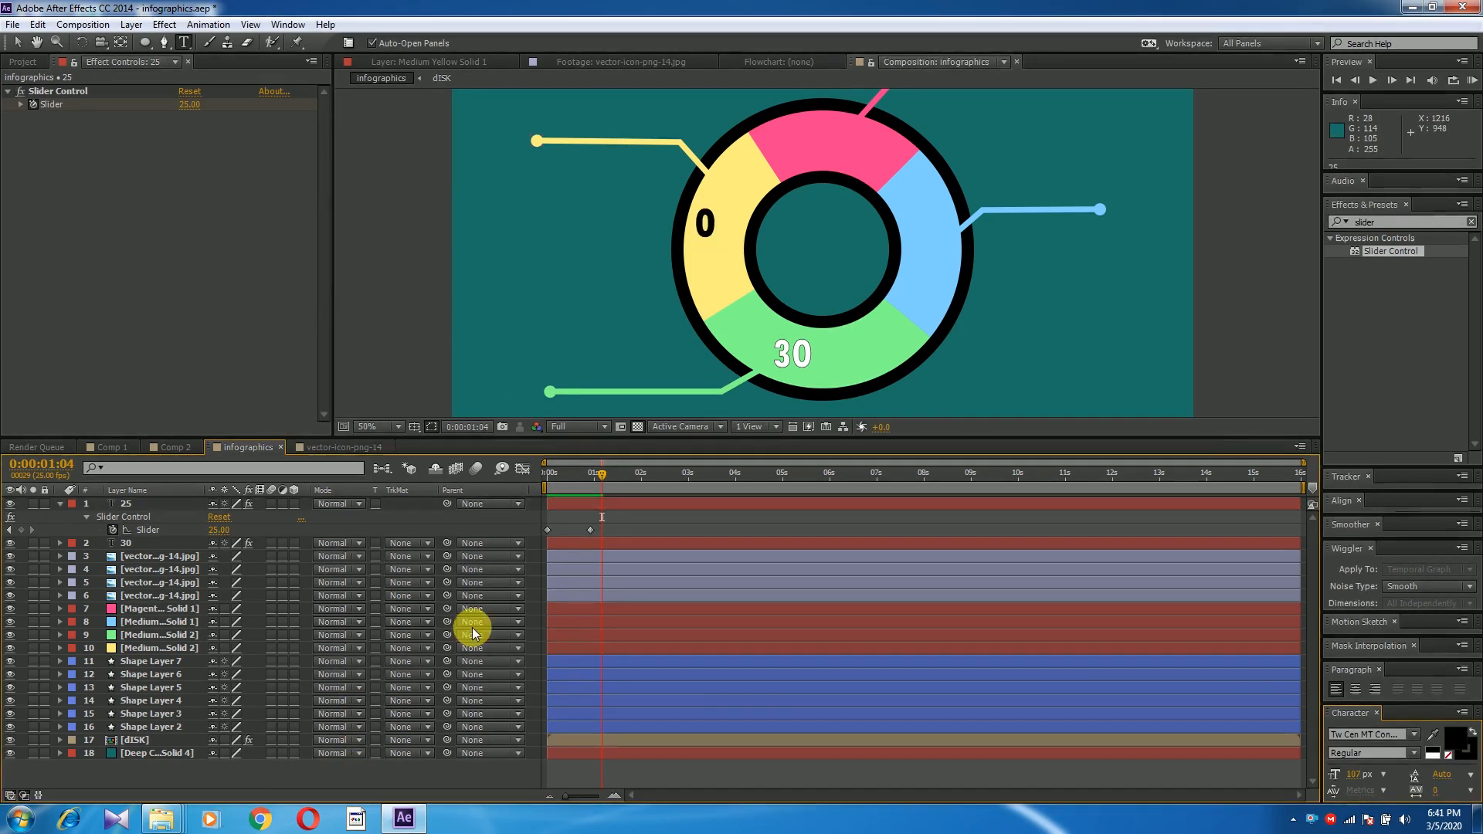
pyautogui.moveTo(601, 475); pyautogui.dragTo(480, 475)
pyautogui.press('space')
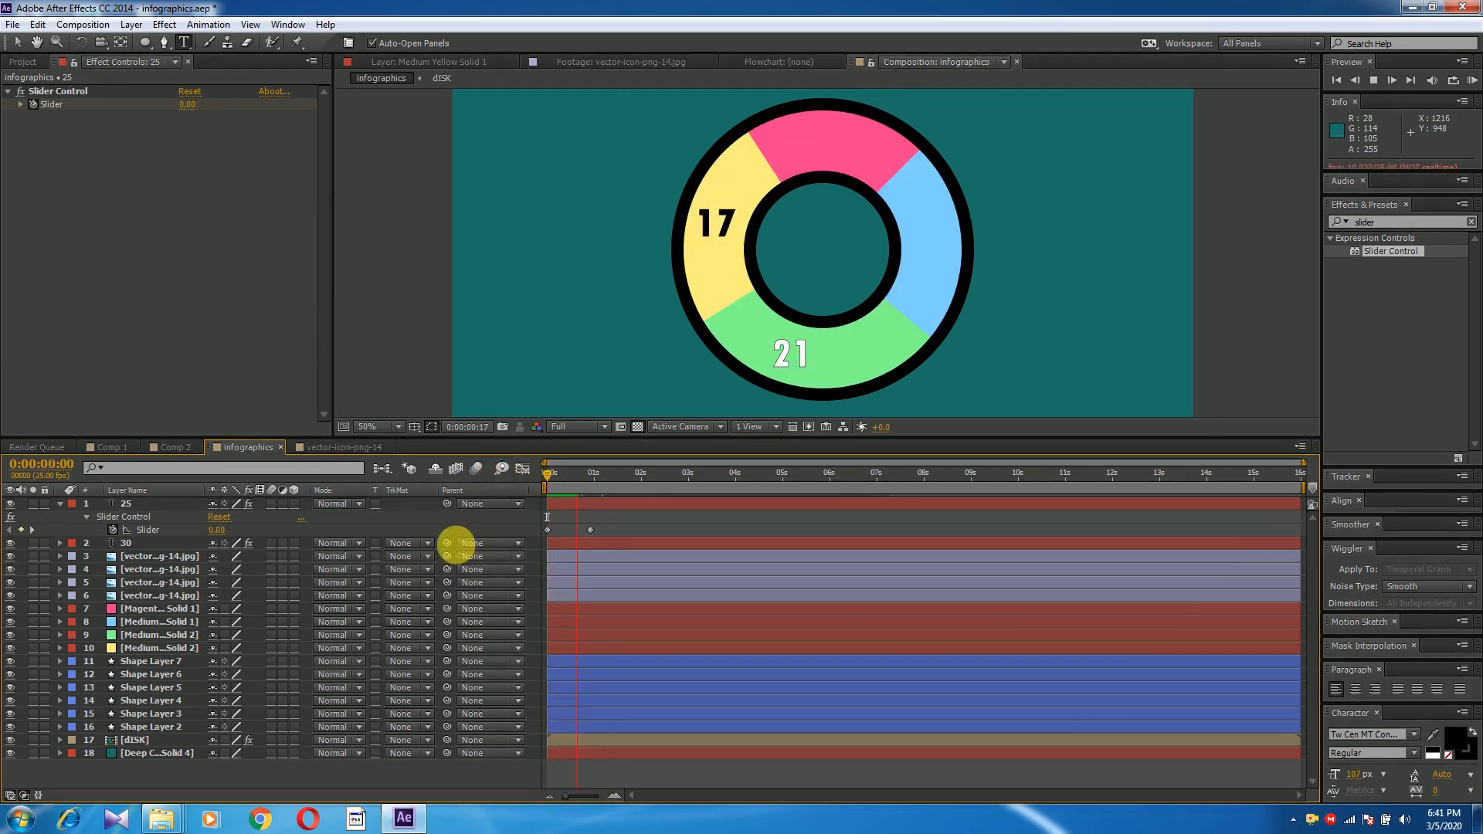
pyautogui.press('space')
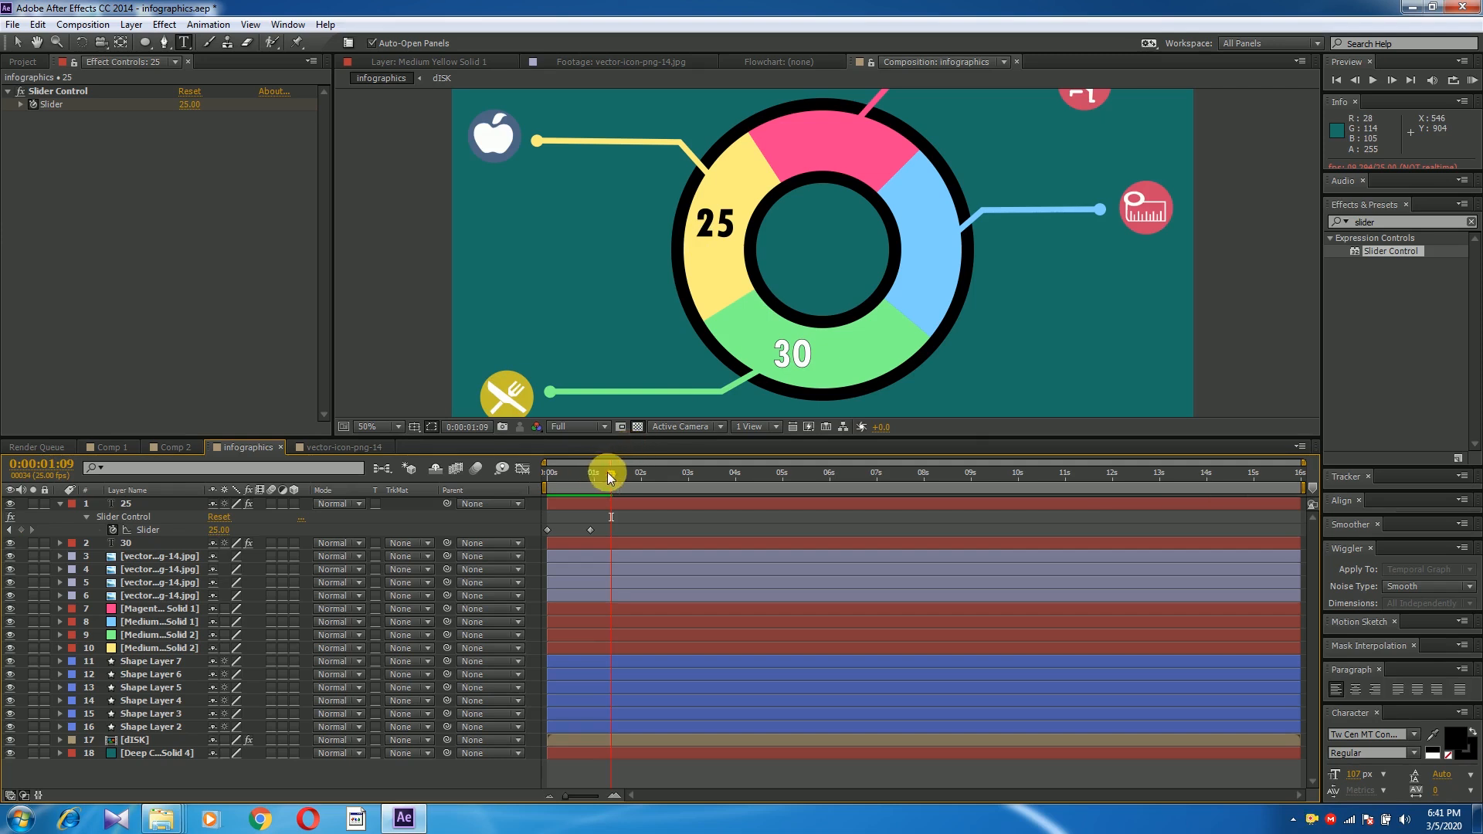
pyautogui.moveTo(607, 473); pyautogui.dragTo(586, 473)
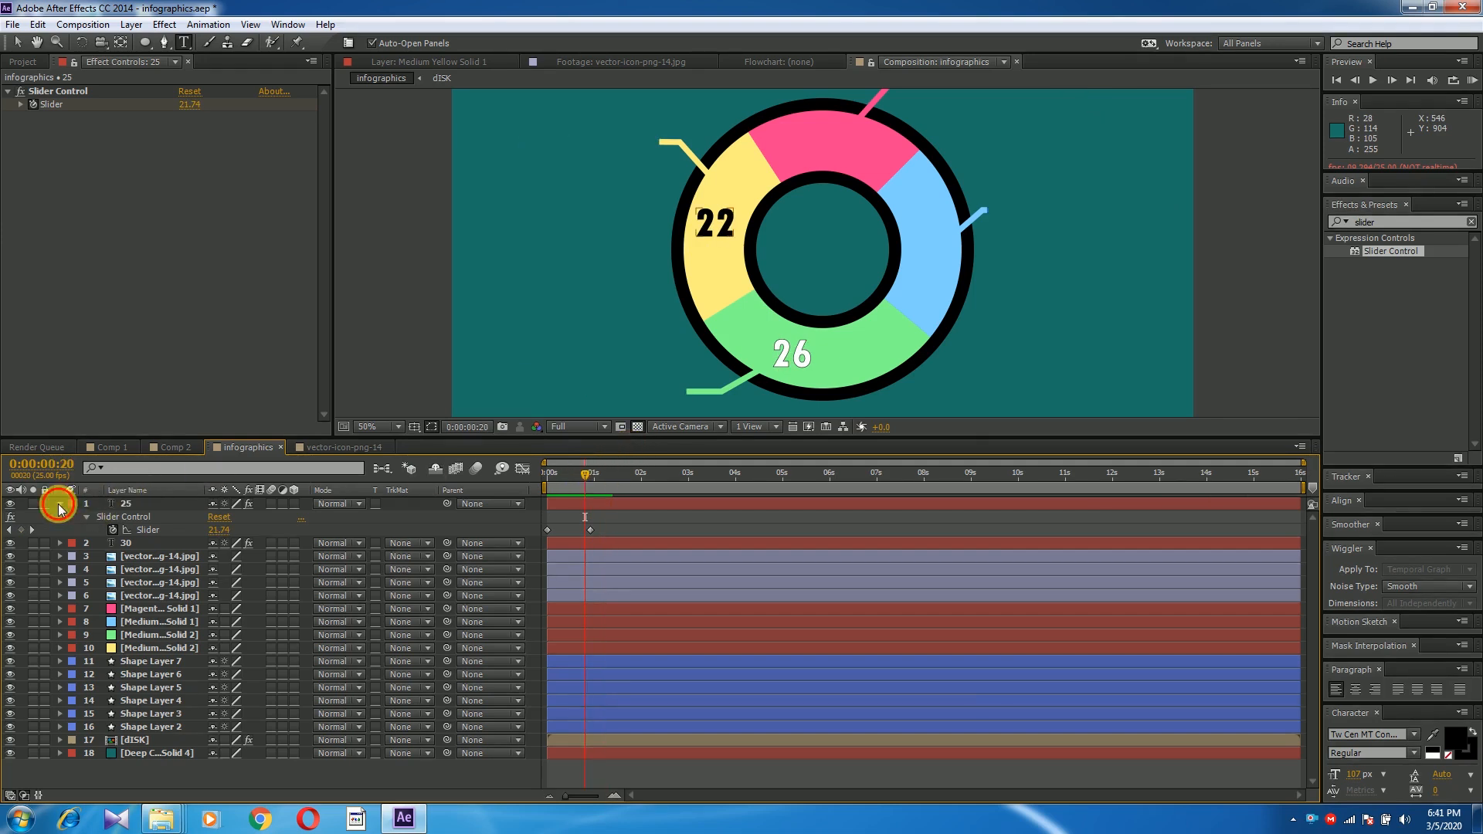
# Step: Collapse the 25 layer's properties and duplicate the layer for another counter
pyautogui.click(60, 504)
pyautogui.click(127, 507)
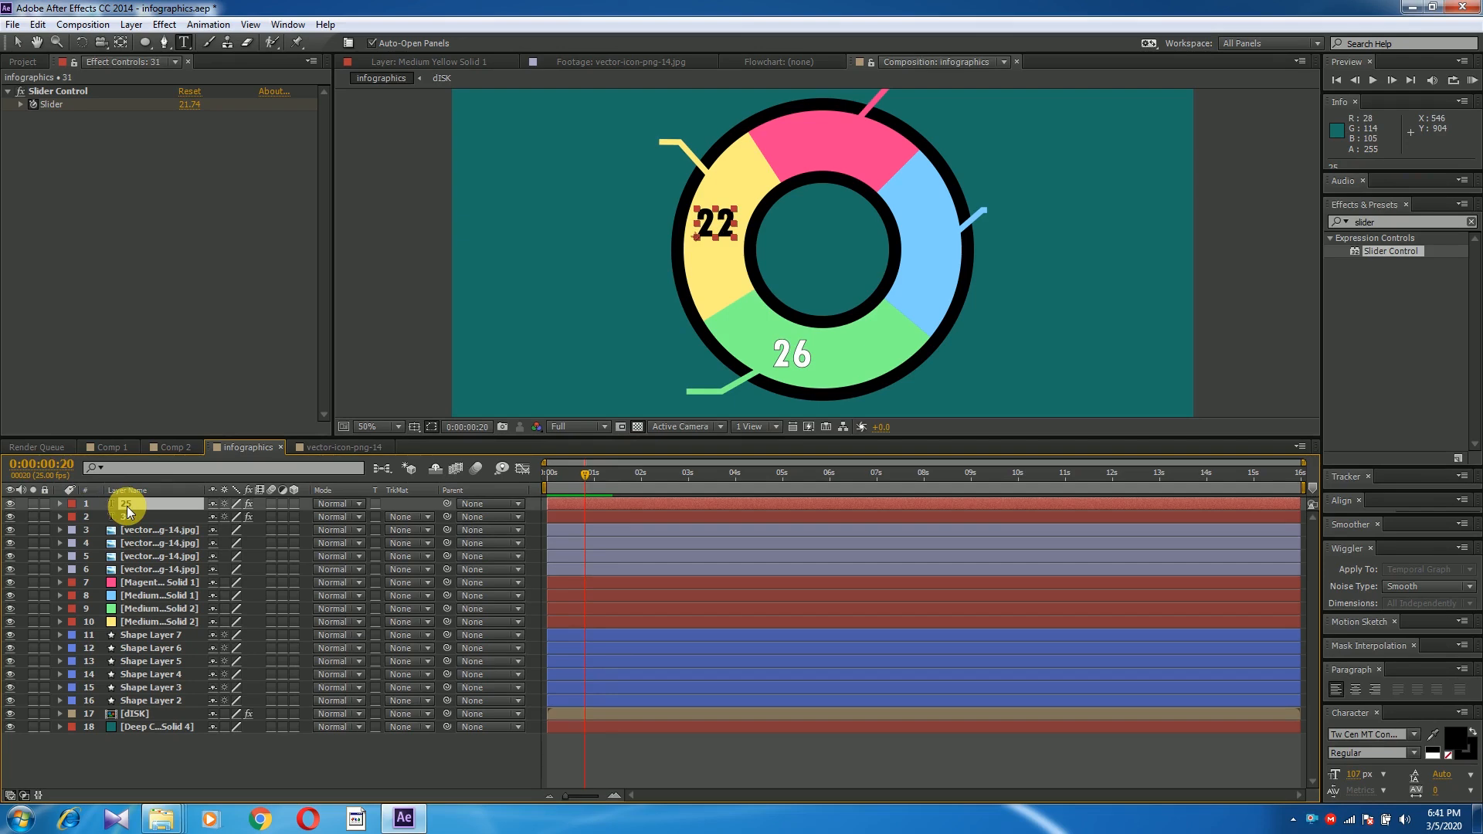
pyautogui.hotkey('ctrl', 'd')
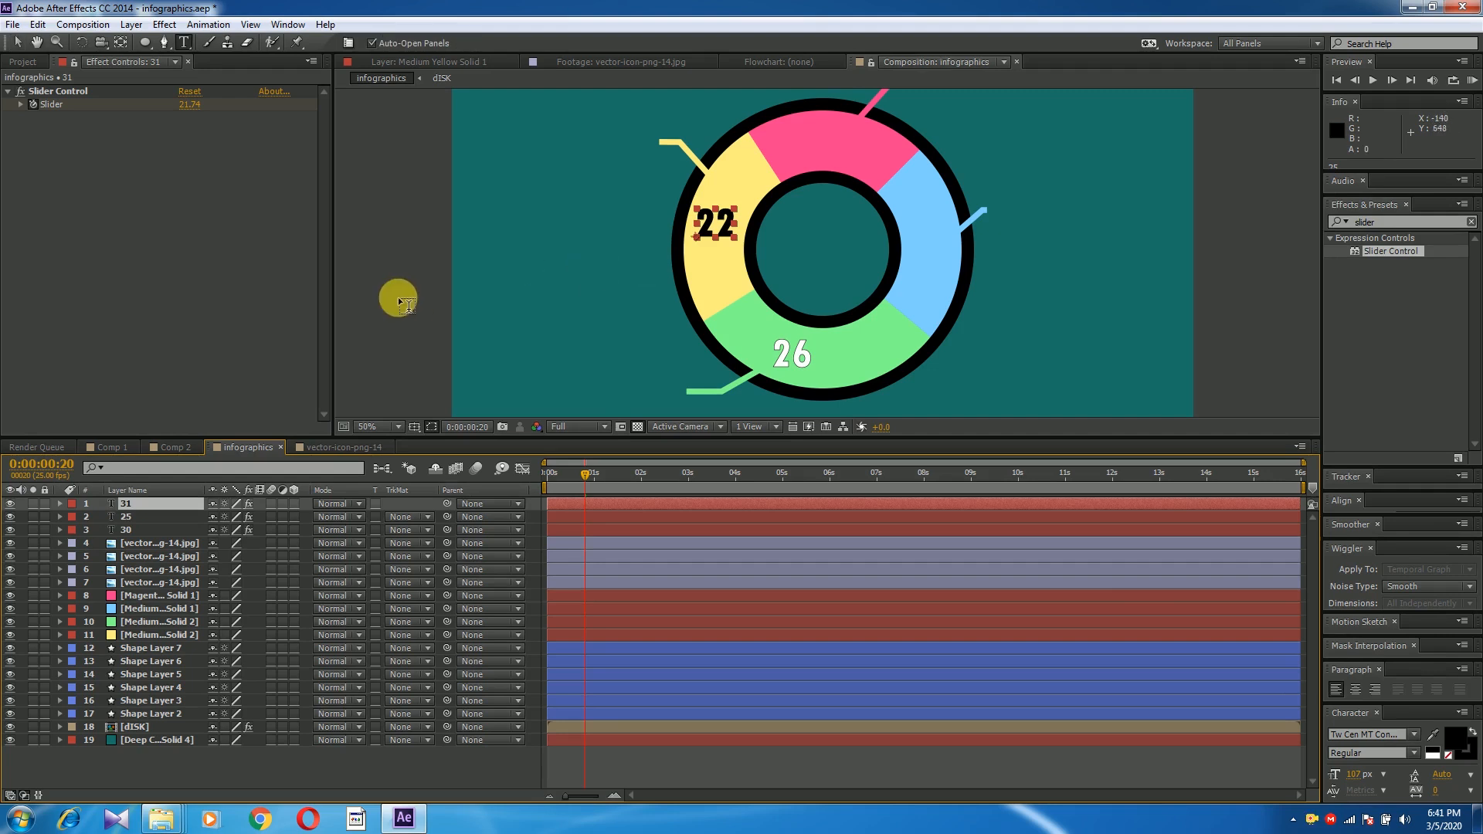
# Step: Move the duplicated 31 counter onto the blue segment and advance the playhead to 0:00:01:13 to check the counts
pyautogui.press('v')
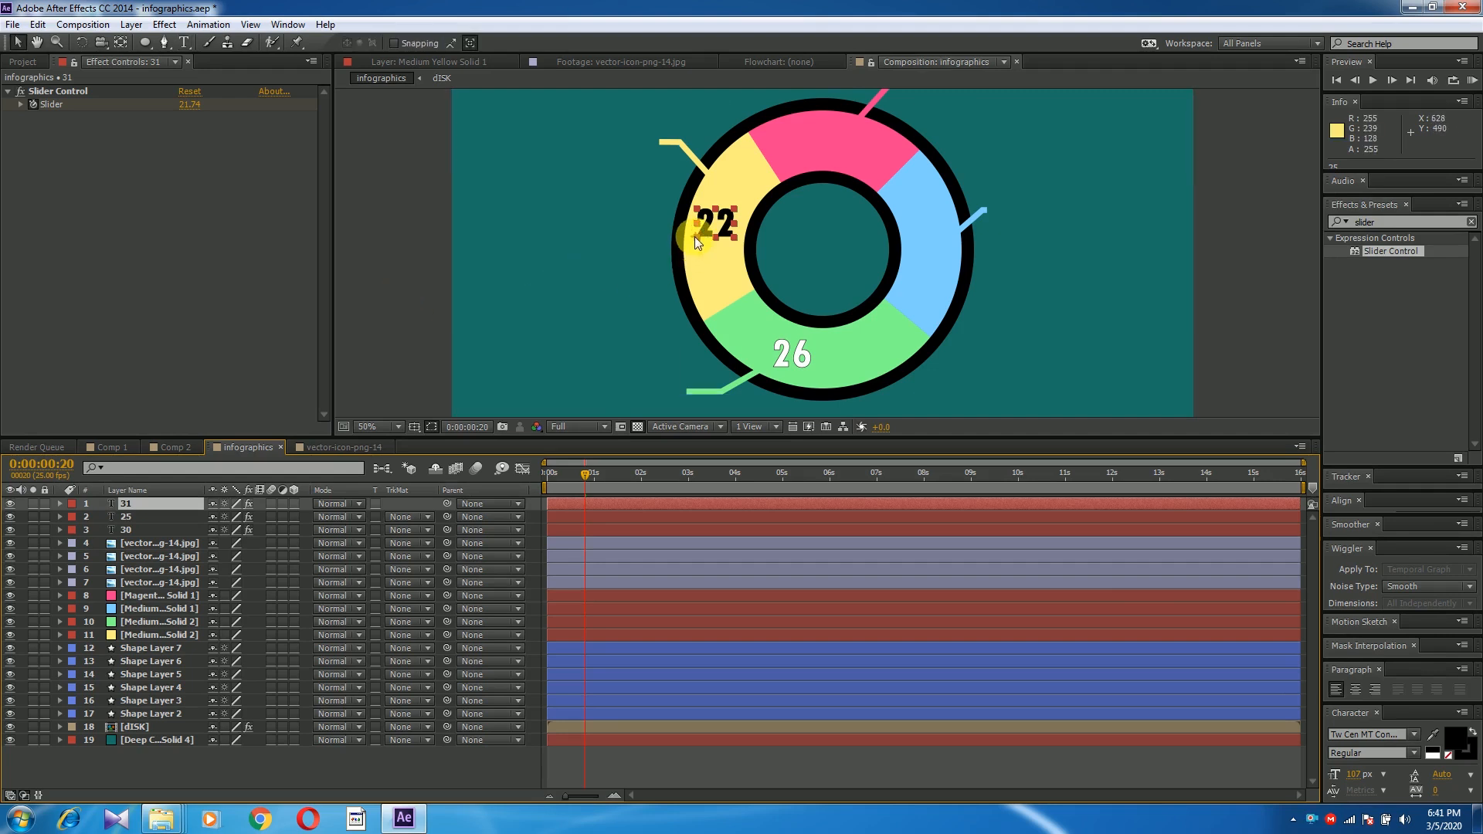
pyautogui.moveTo(705, 242); pyautogui.dragTo(914, 254)
pyautogui.moveTo(586, 470); pyautogui.dragTo(618, 475)
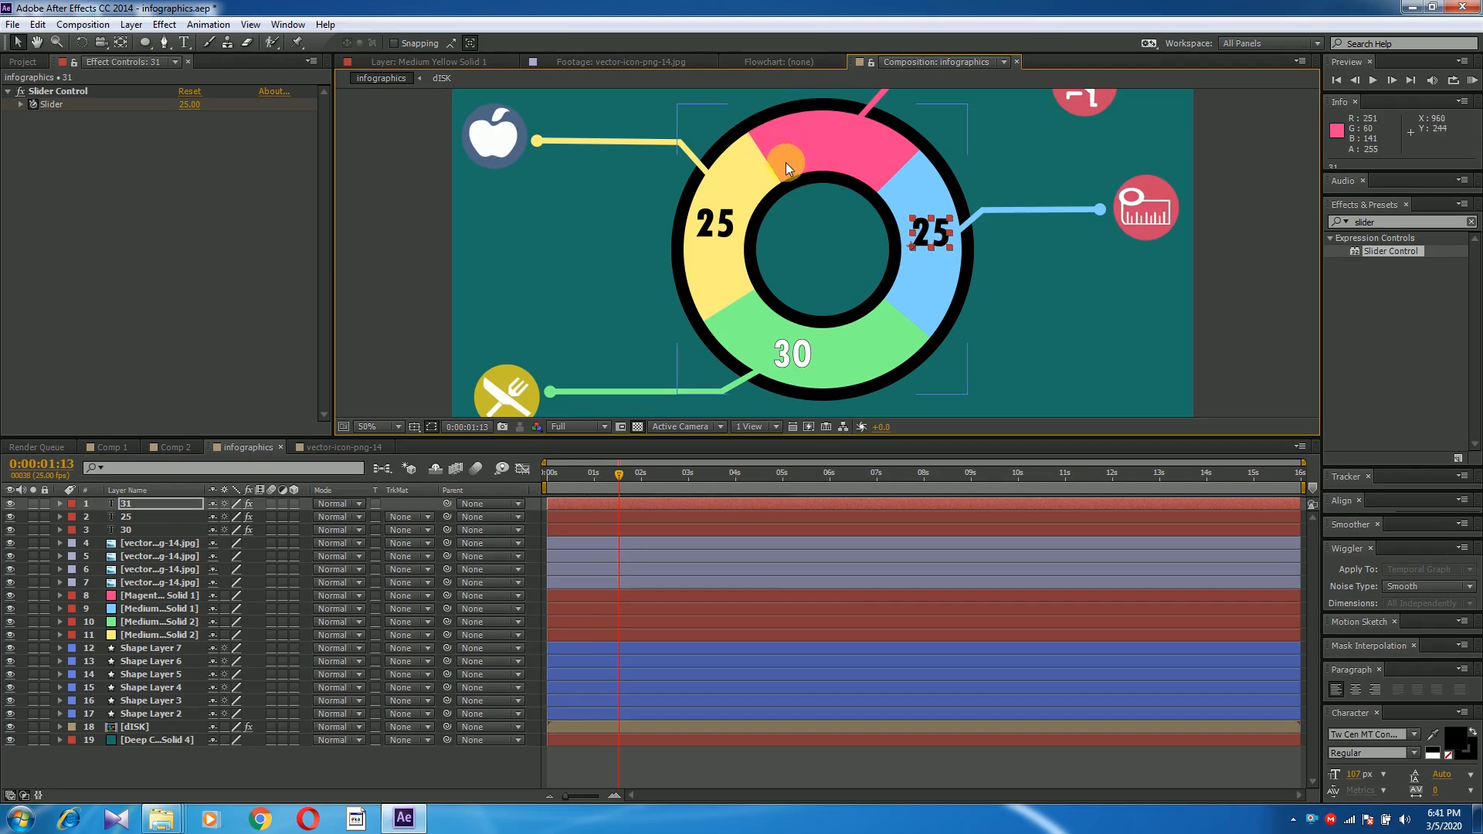
# Step: Duplicate the green segment's 30 counter layer and place the copy on the pink segment
pyautogui.click(125, 530)
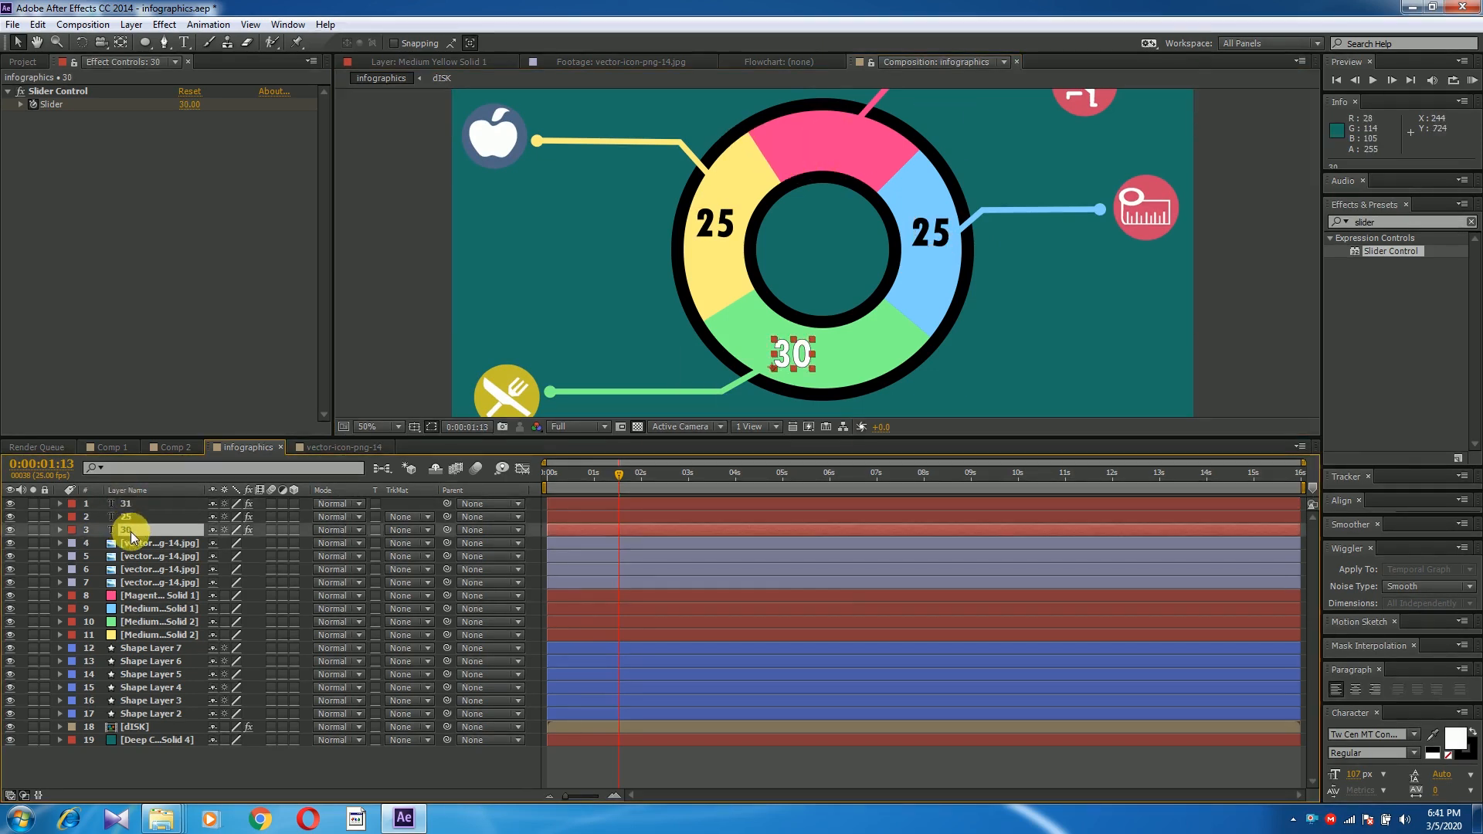
pyautogui.hotkey('ctrl', 'd')
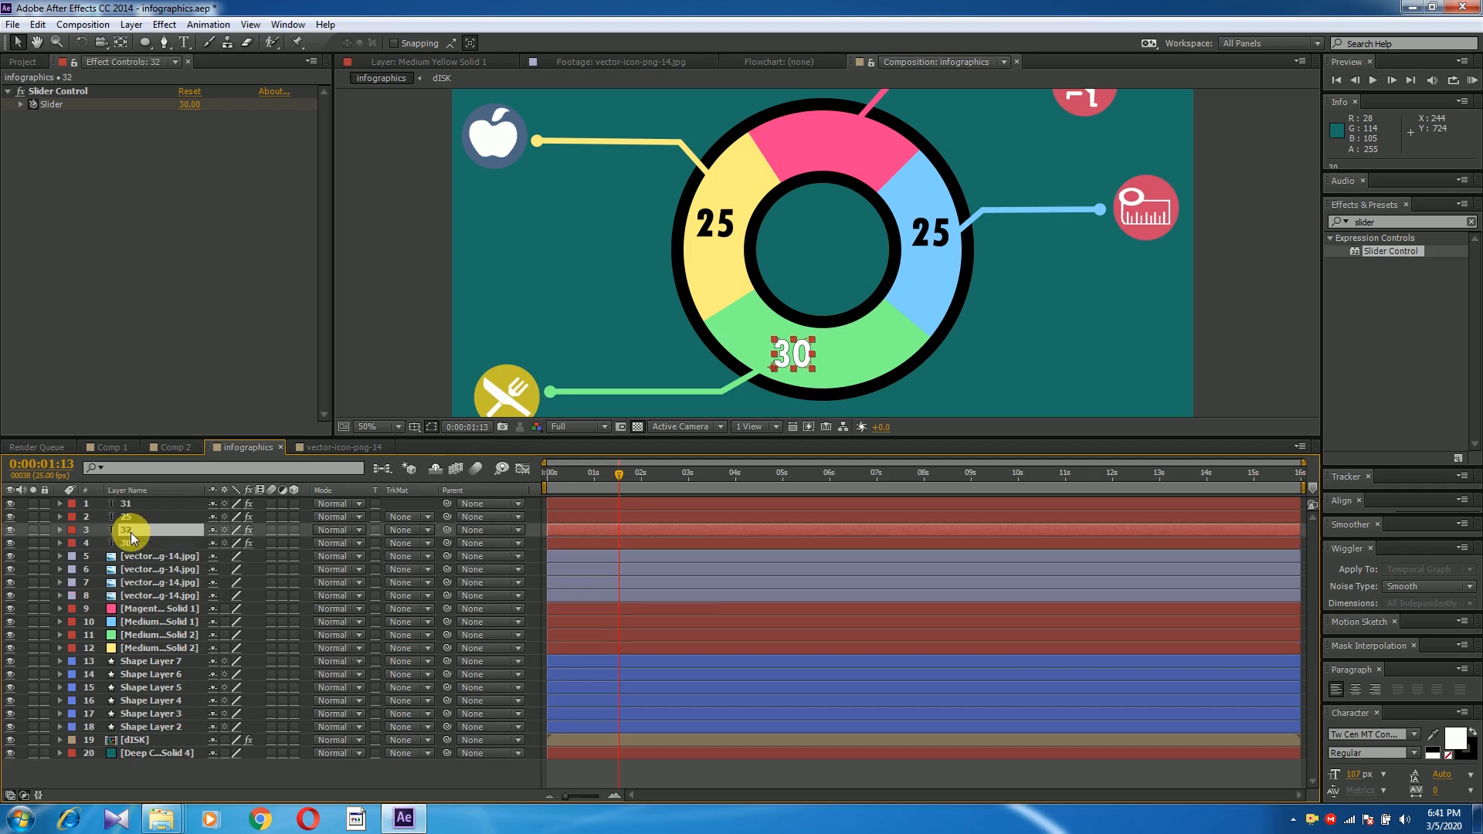
pyautogui.moveTo(789, 349); pyautogui.dragTo(822, 136)
pyautogui.press('Return')
pyautogui.click(129, 543)
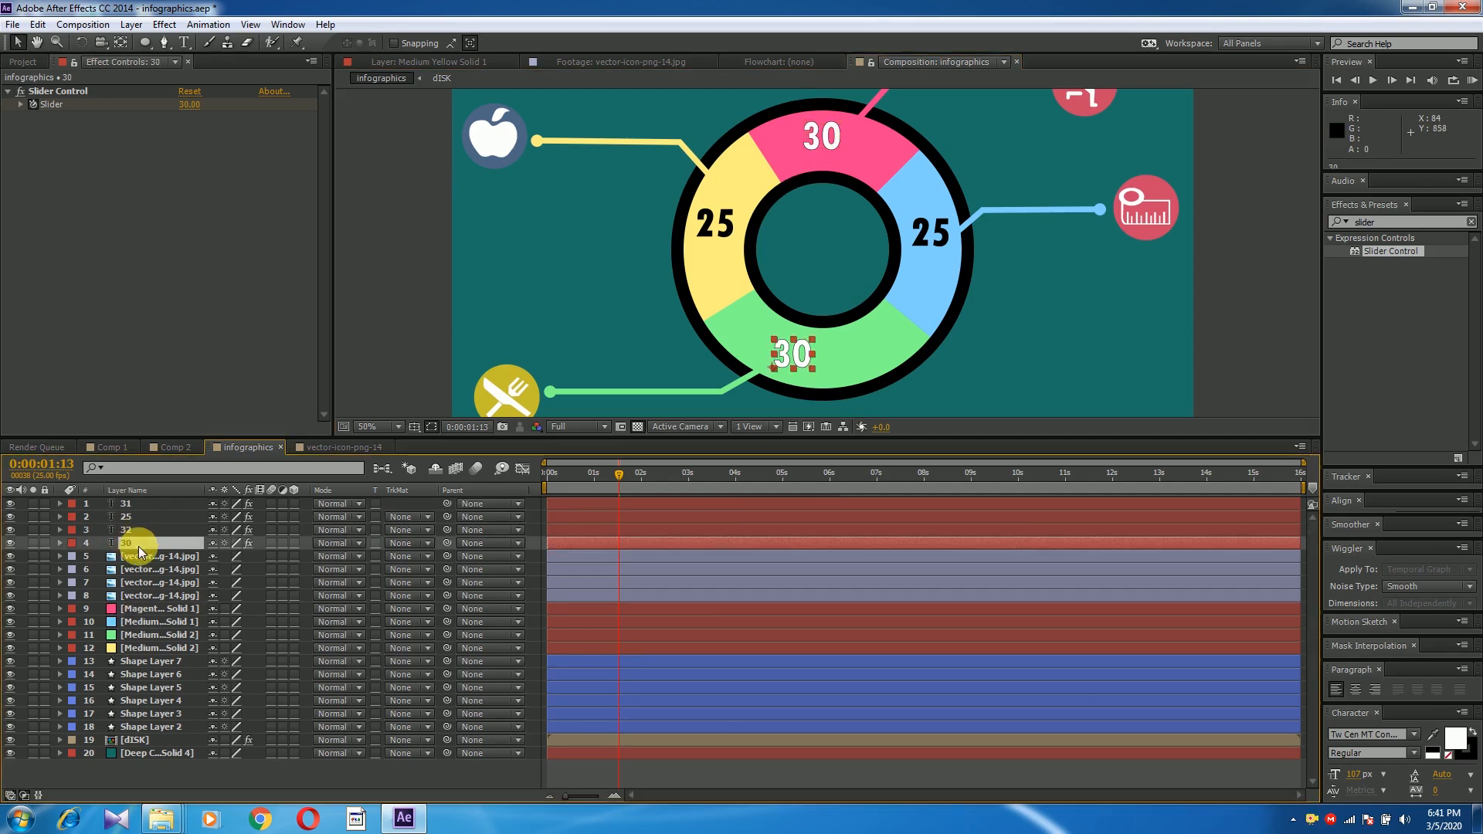
pyautogui.click(128, 506)
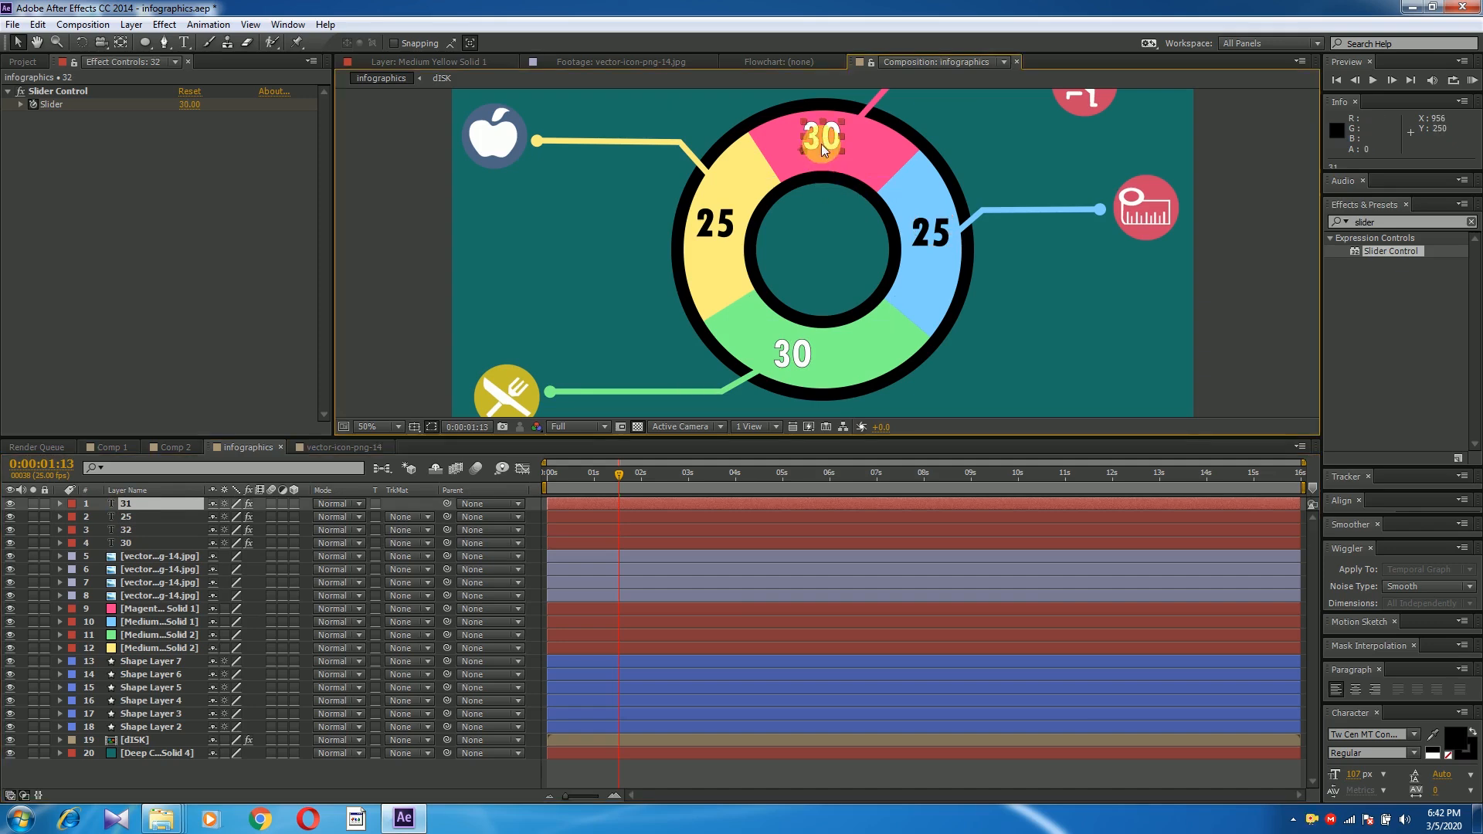
# Step: Set the pink segment counter's Slider keyframe at 0:00:00:23 to 20
pyautogui.click(126, 530)
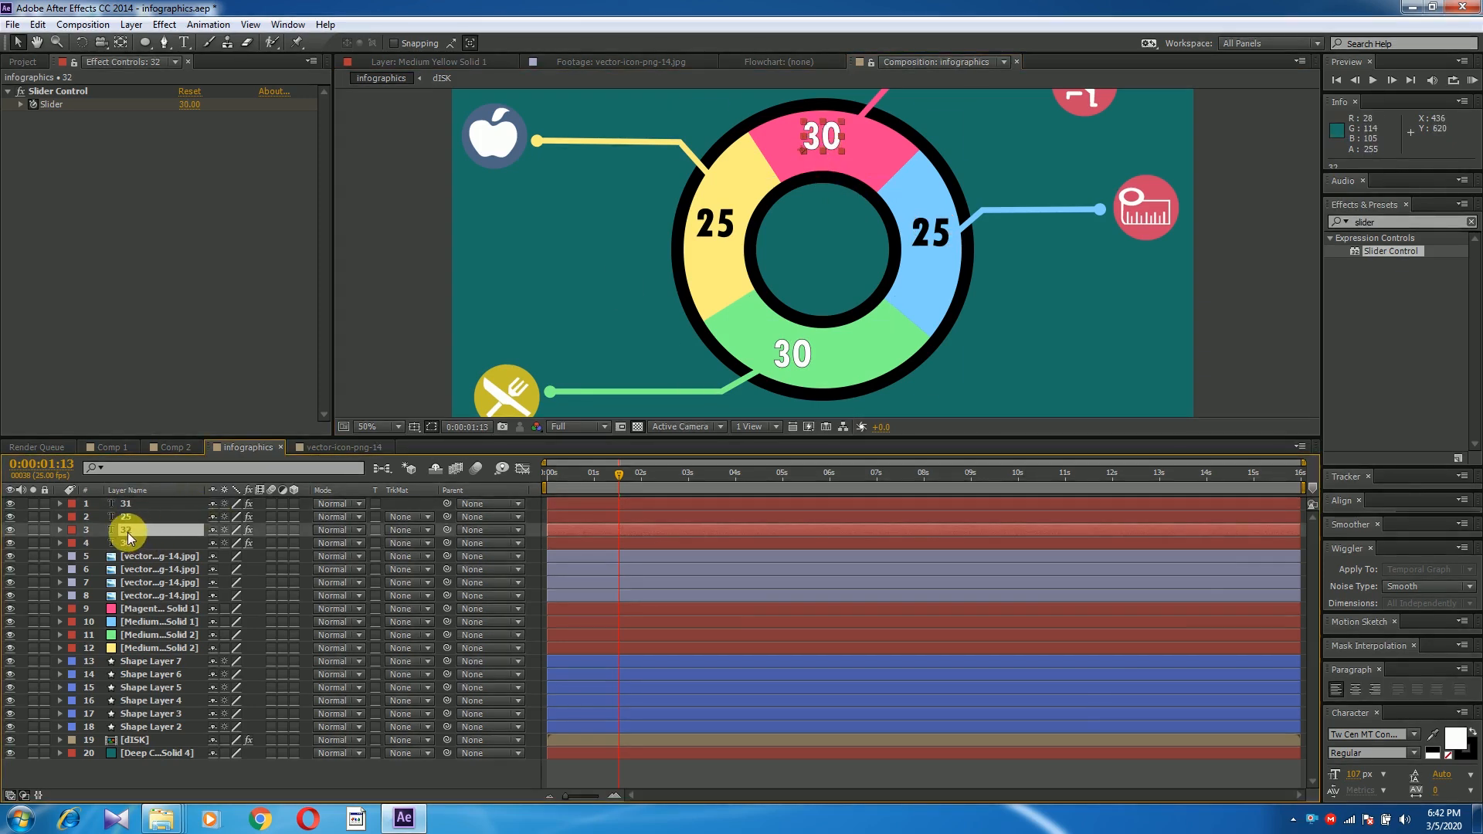
pyautogui.press('u')
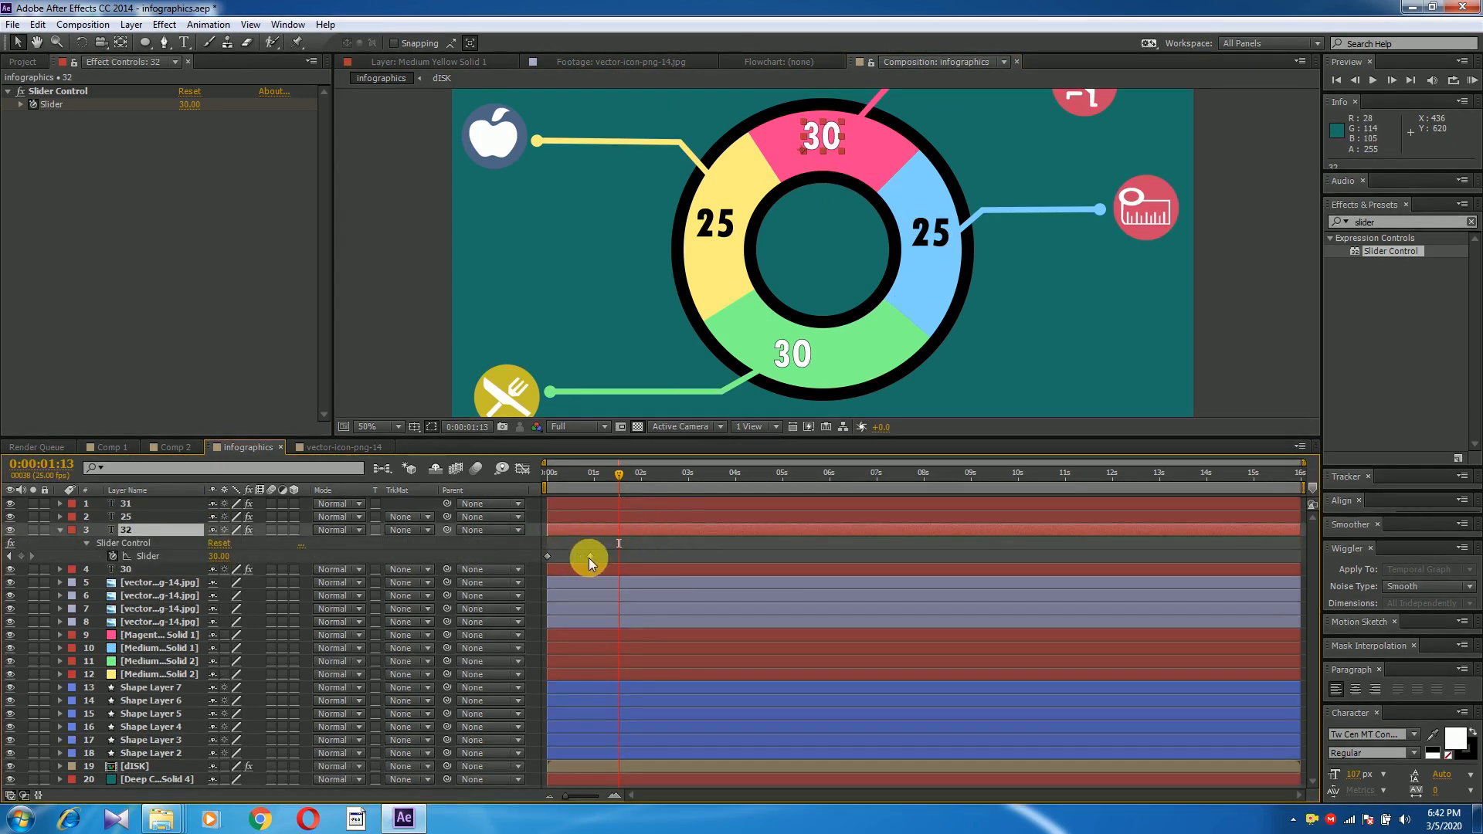
pyautogui.moveTo(618, 473); pyautogui.dragTo(597, 490)
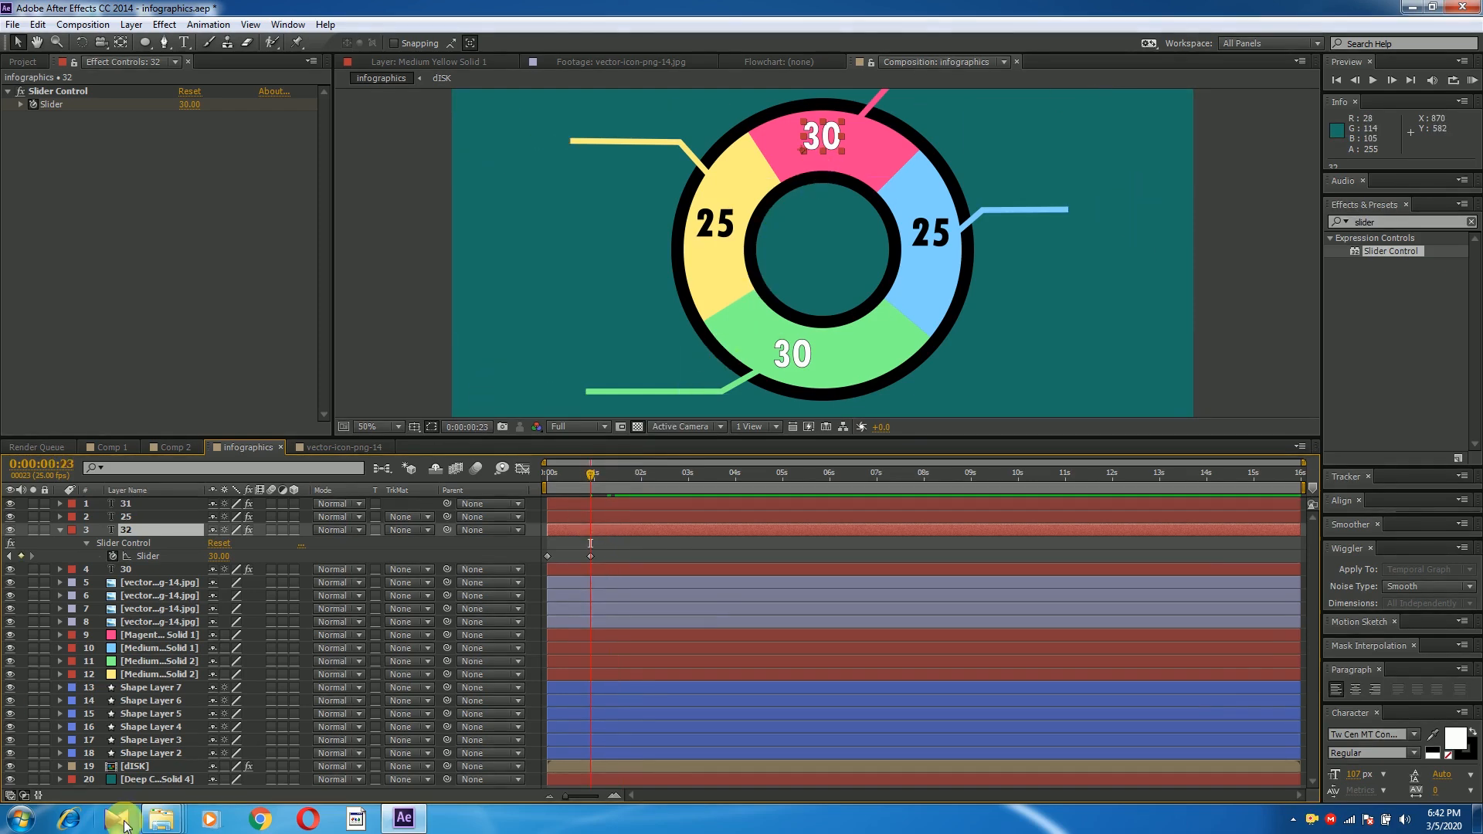
pyautogui.click(184, 106)
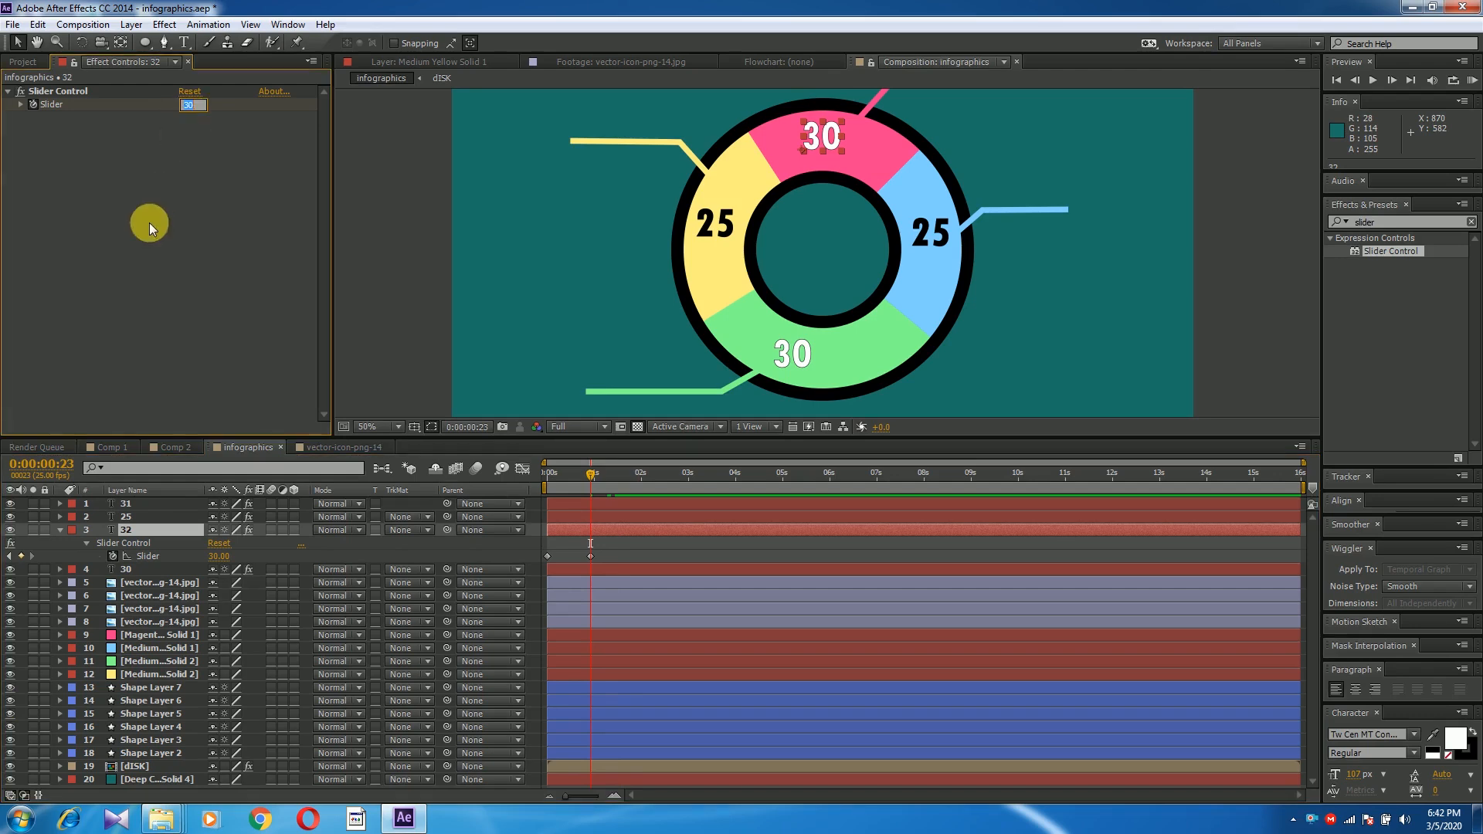
pyautogui.write('20')
pyautogui.click(149, 224)
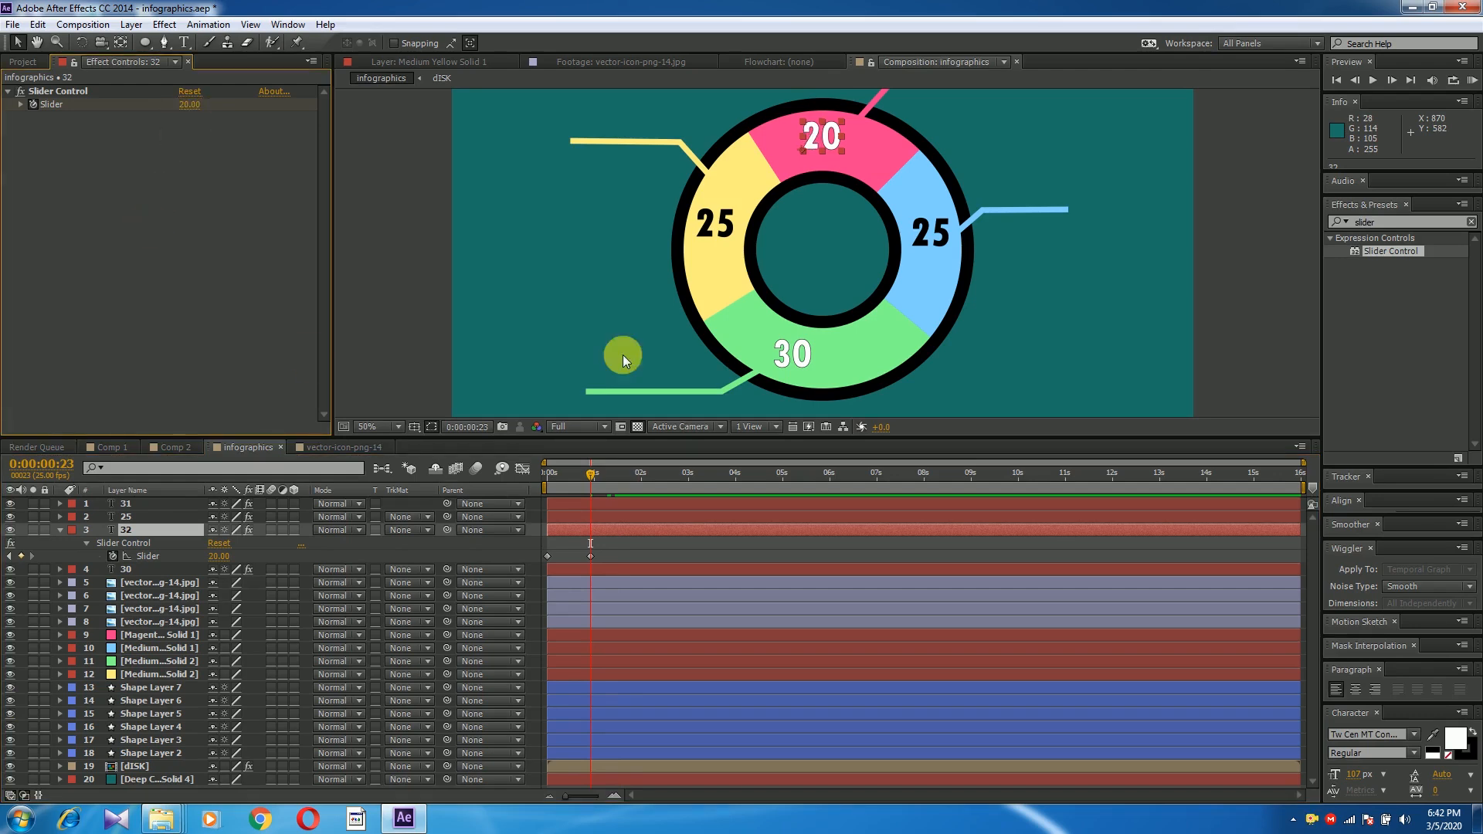
# Step: Collapse the 32 layer's properties, preview the four counters from the start and park the playhead at 0:00:01:04
pyautogui.click(60, 530)
pyautogui.moveTo(590, 473); pyautogui.dragTo(526, 477)
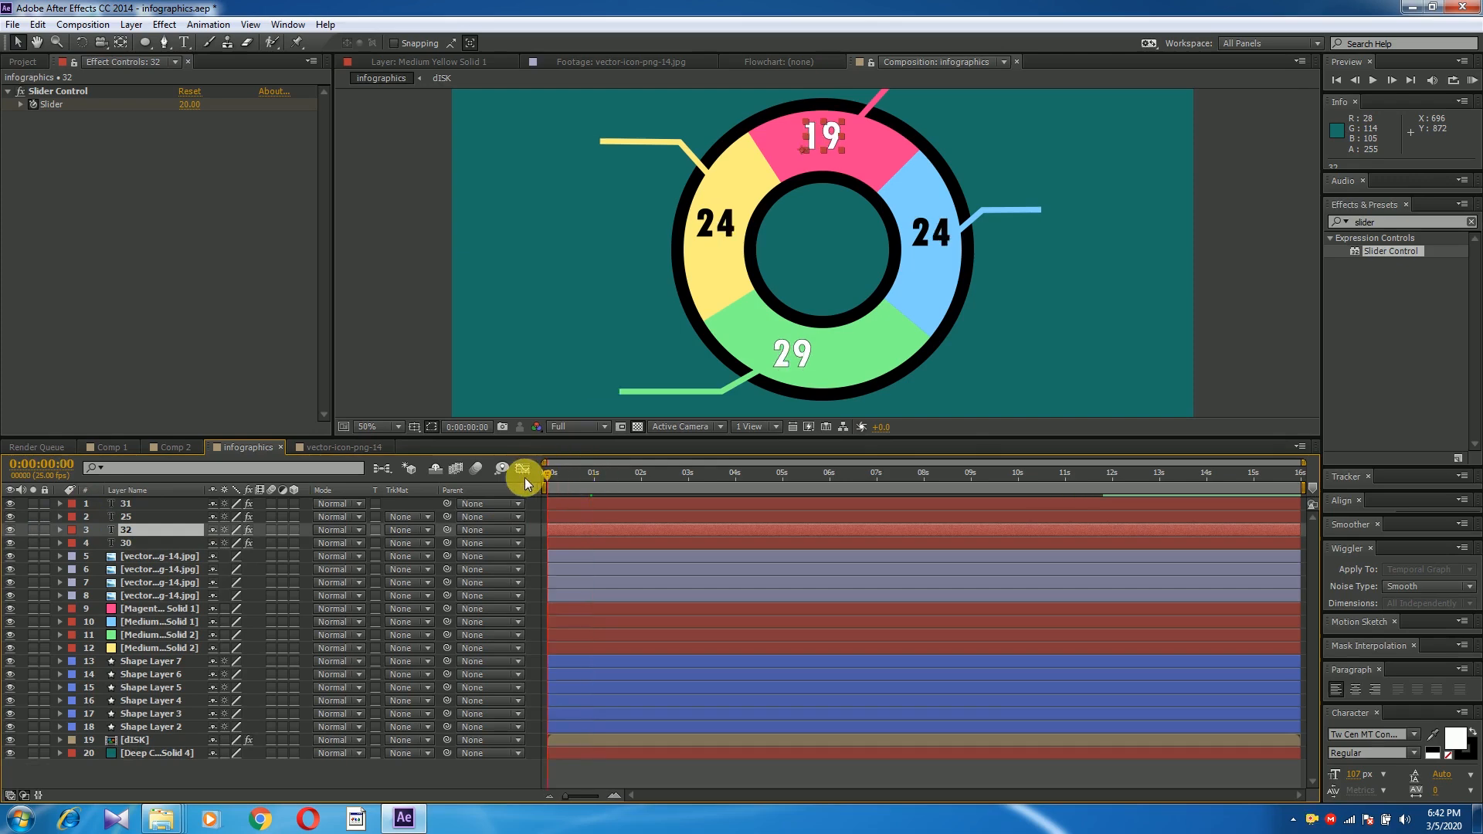
pyautogui.press('space')
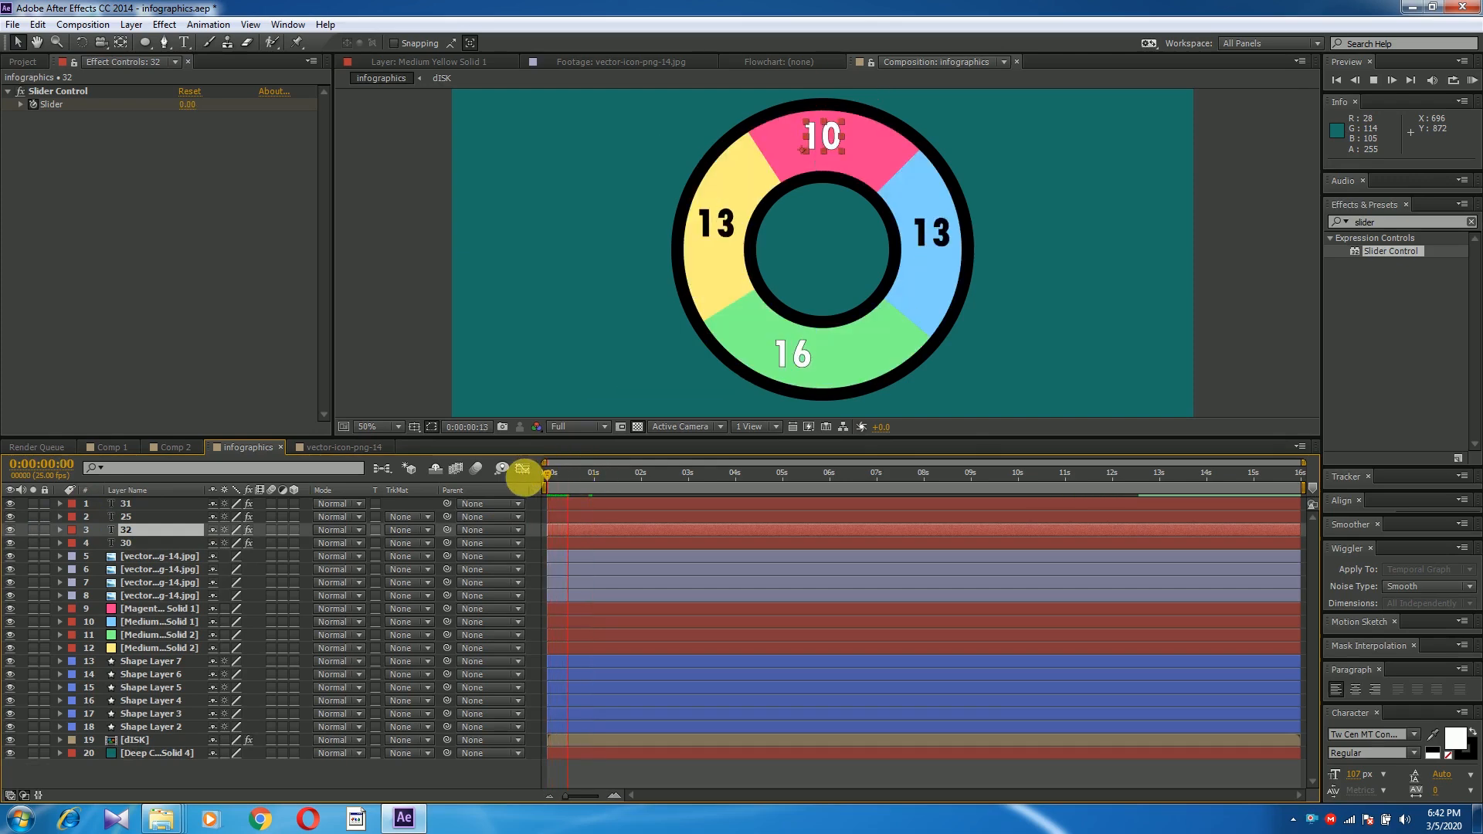
pyautogui.click(599, 470)
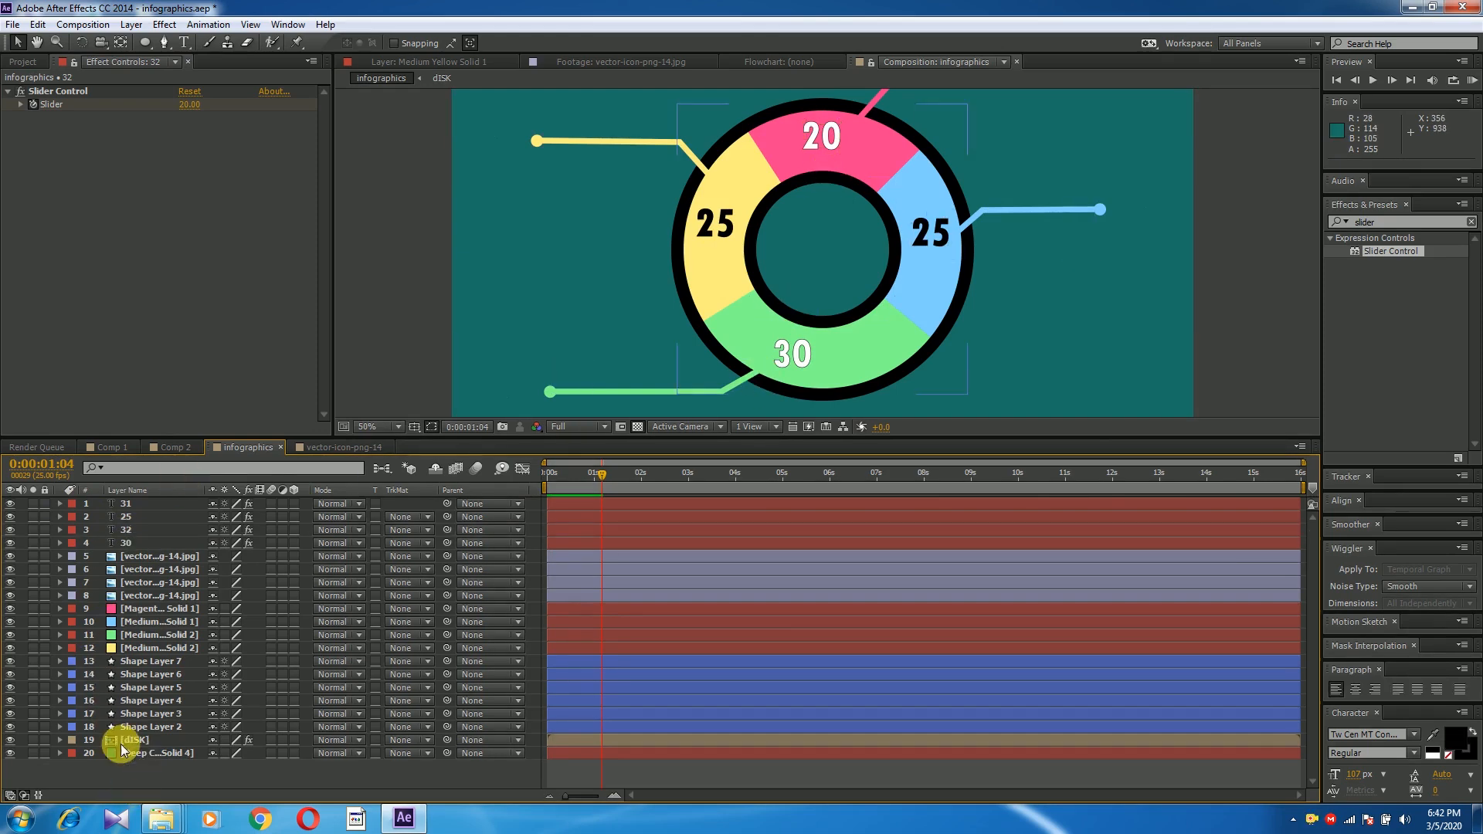
# Step: Create a new text layer containing a % sign in the infographics composition
pyautogui.rightClick(127, 770)
pyautogui.moveTo(170, 603)
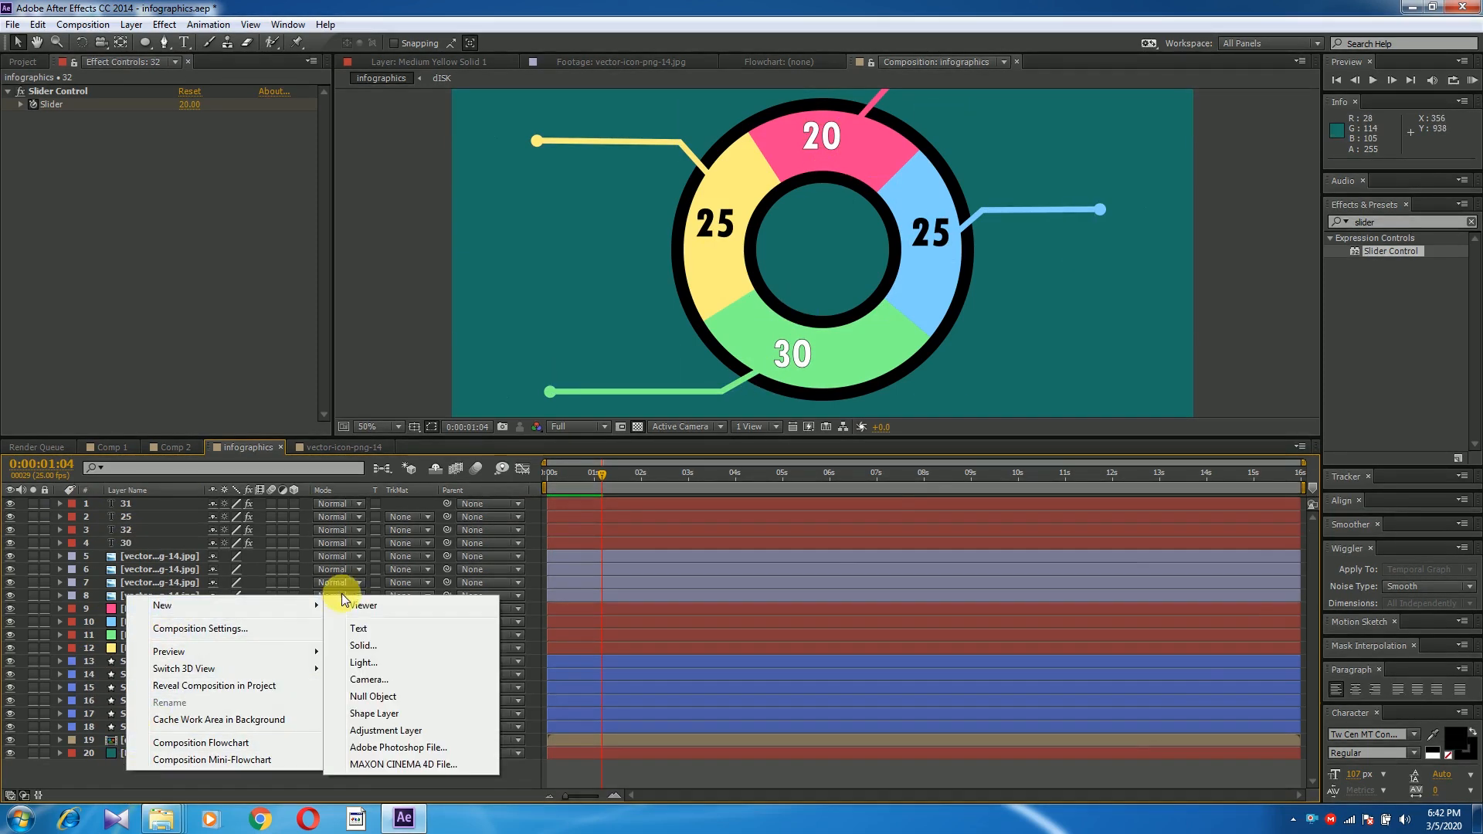
pyautogui.click(346, 629)
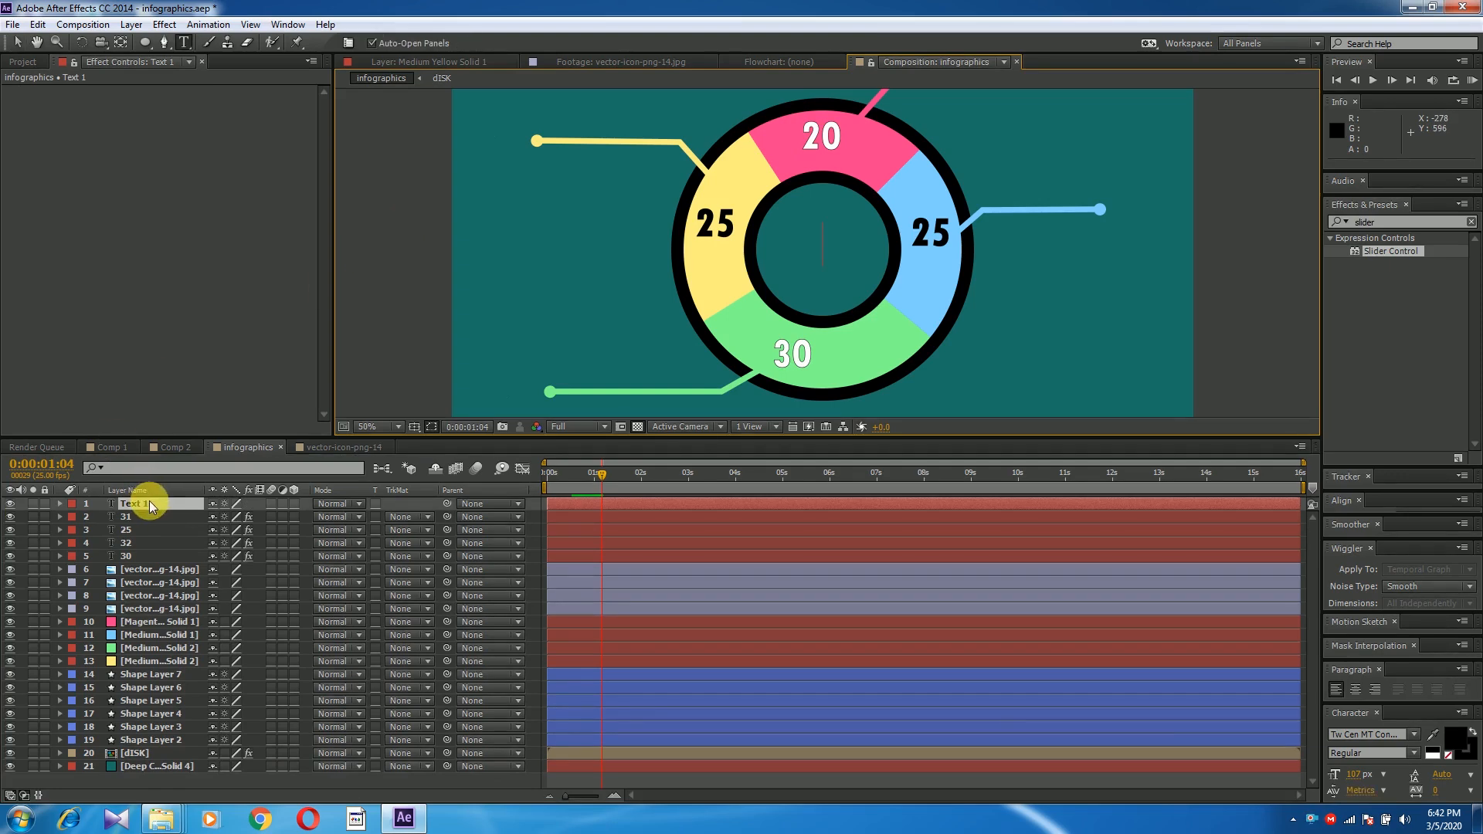
pyautogui.write('%')
pyautogui.click(137, 510)
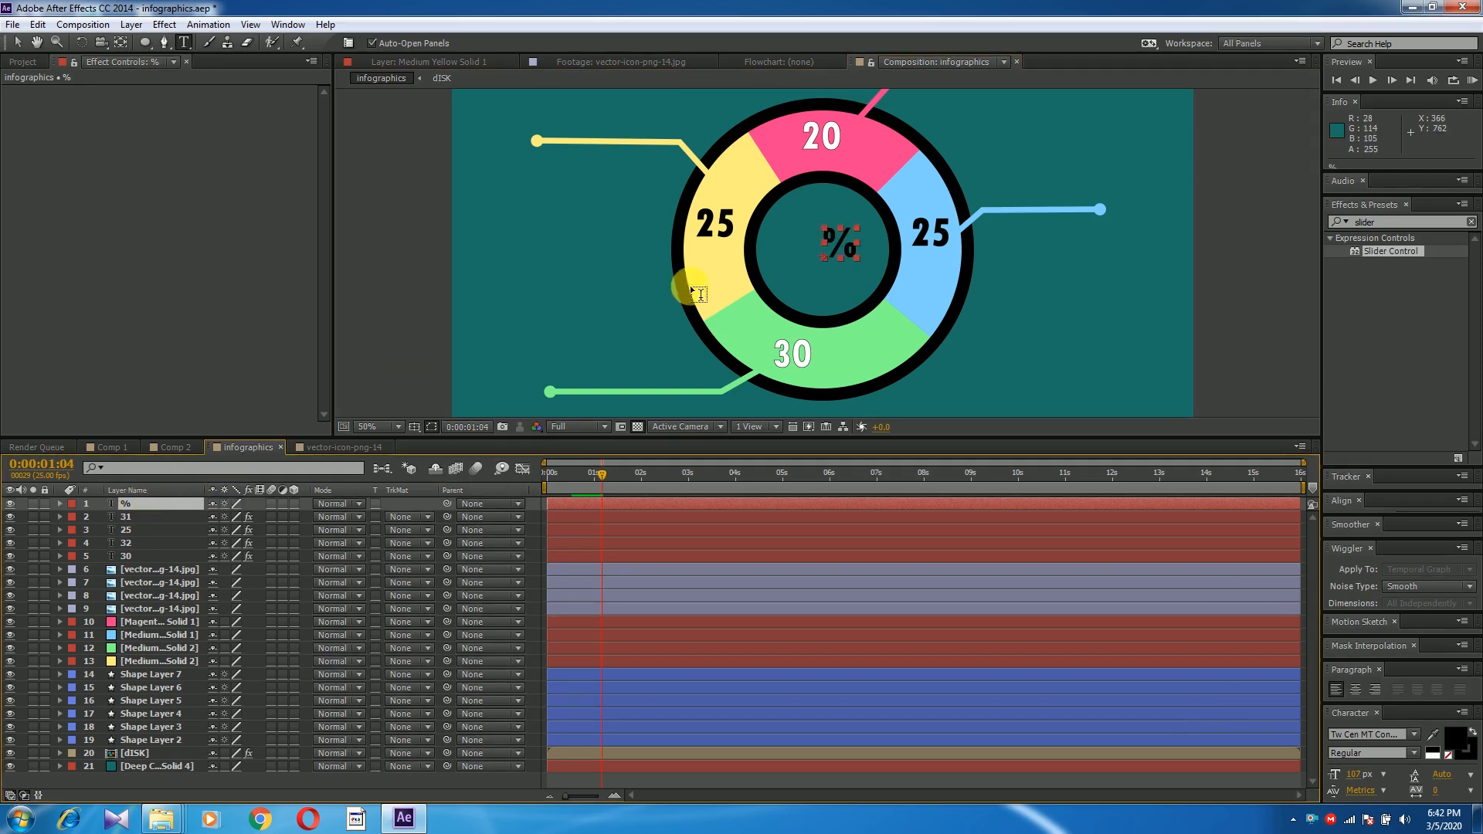
pyautogui.click(391, 249)
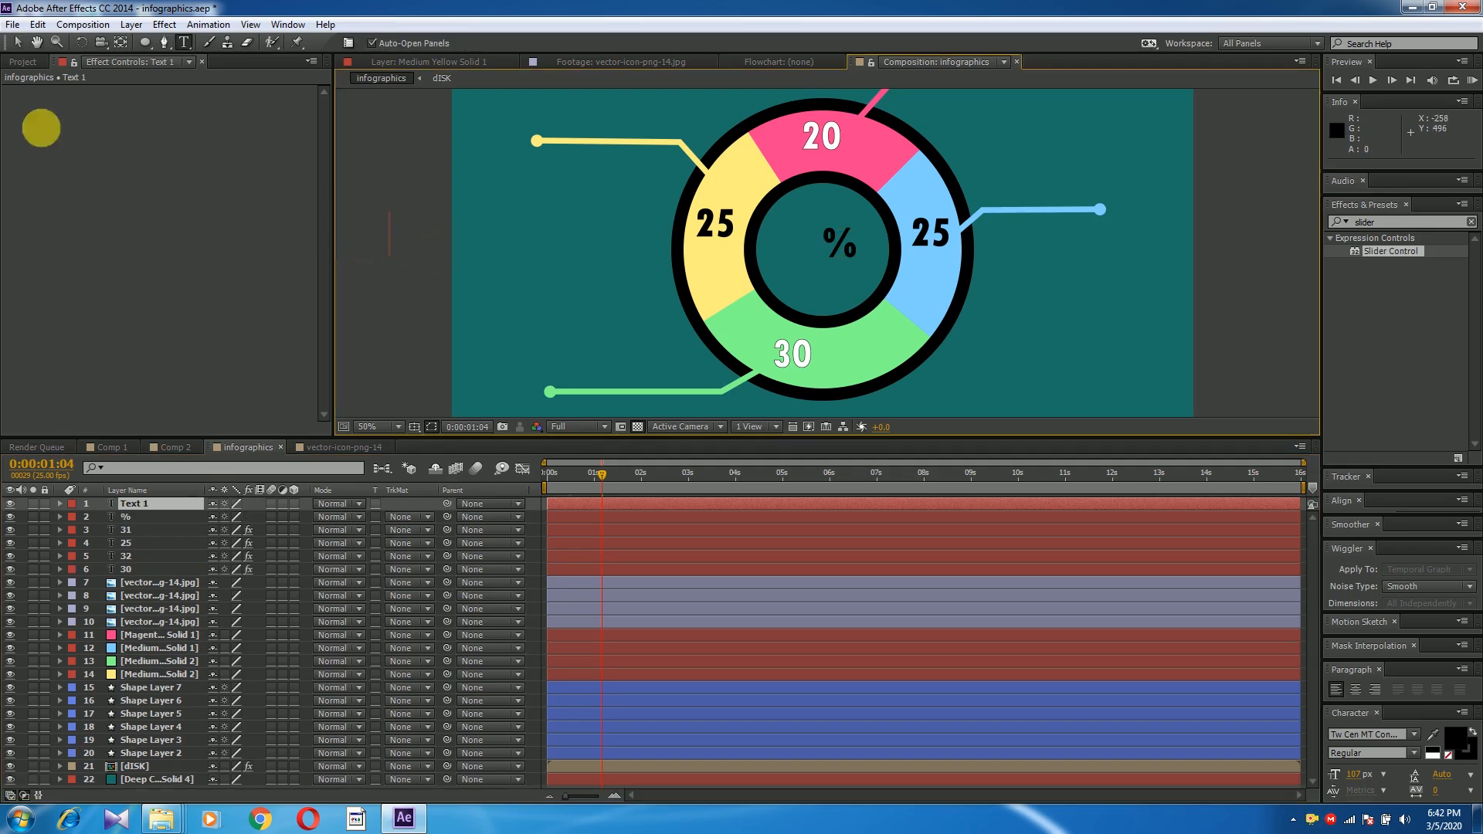
pyautogui.rightClick(72, 86)
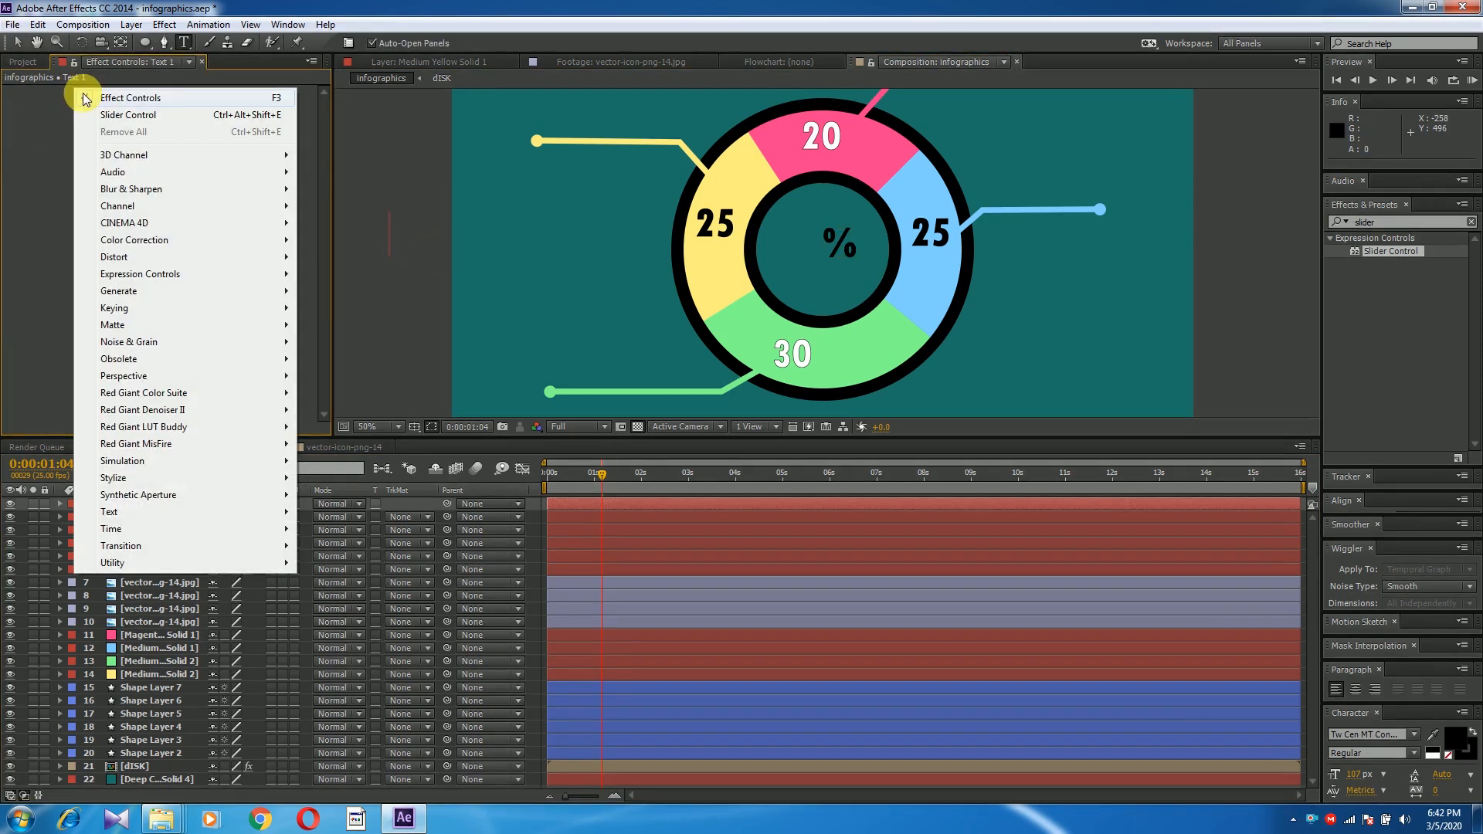
pyautogui.click(329, 252)
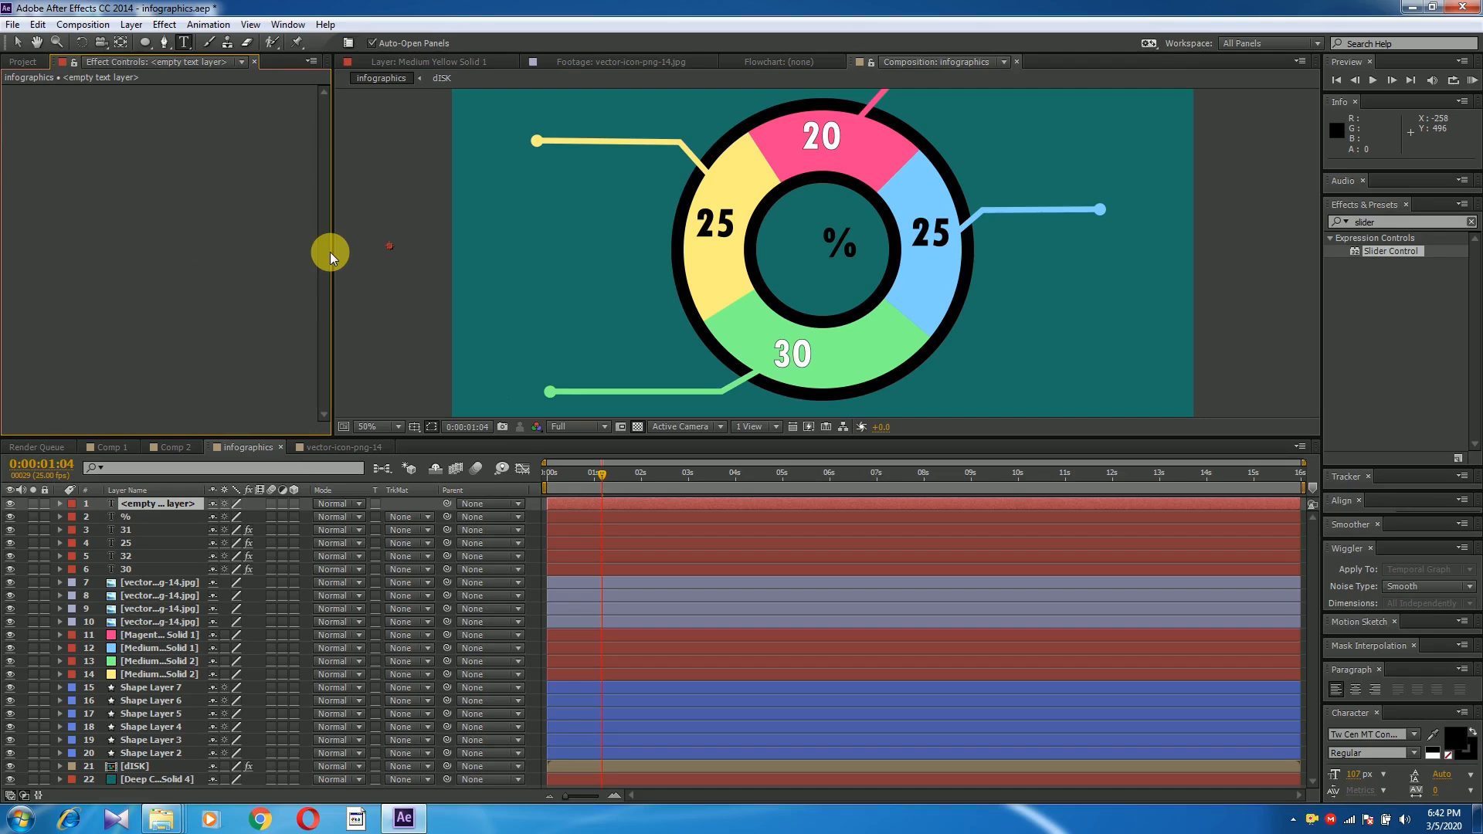
pyautogui.hotkey('ctrl', 'z')
pyautogui.click(127, 556)
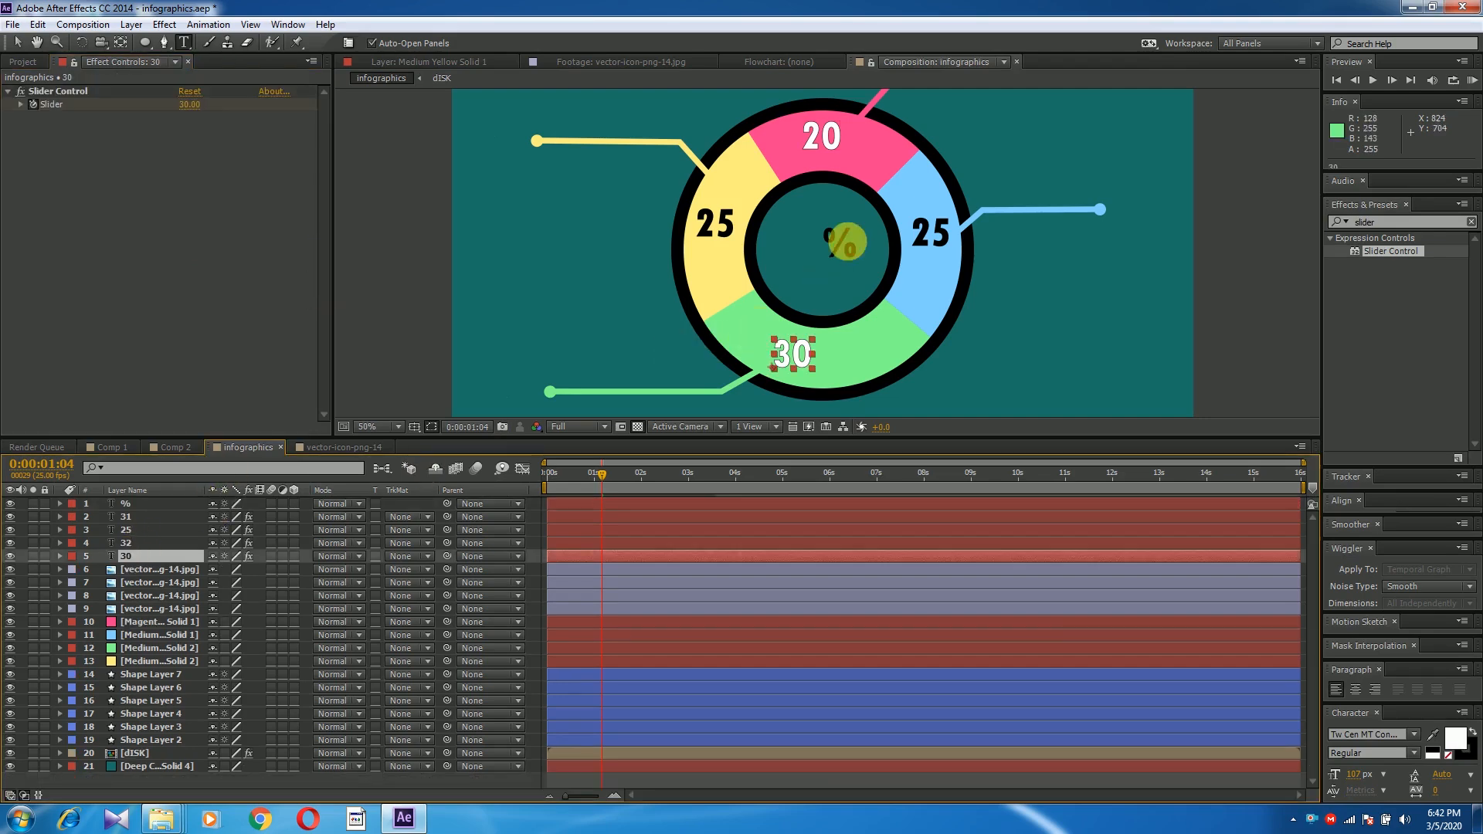
# Step: Move the % text below the 25 on the yellow segment and scale it to 62%
pyautogui.click(121, 504)
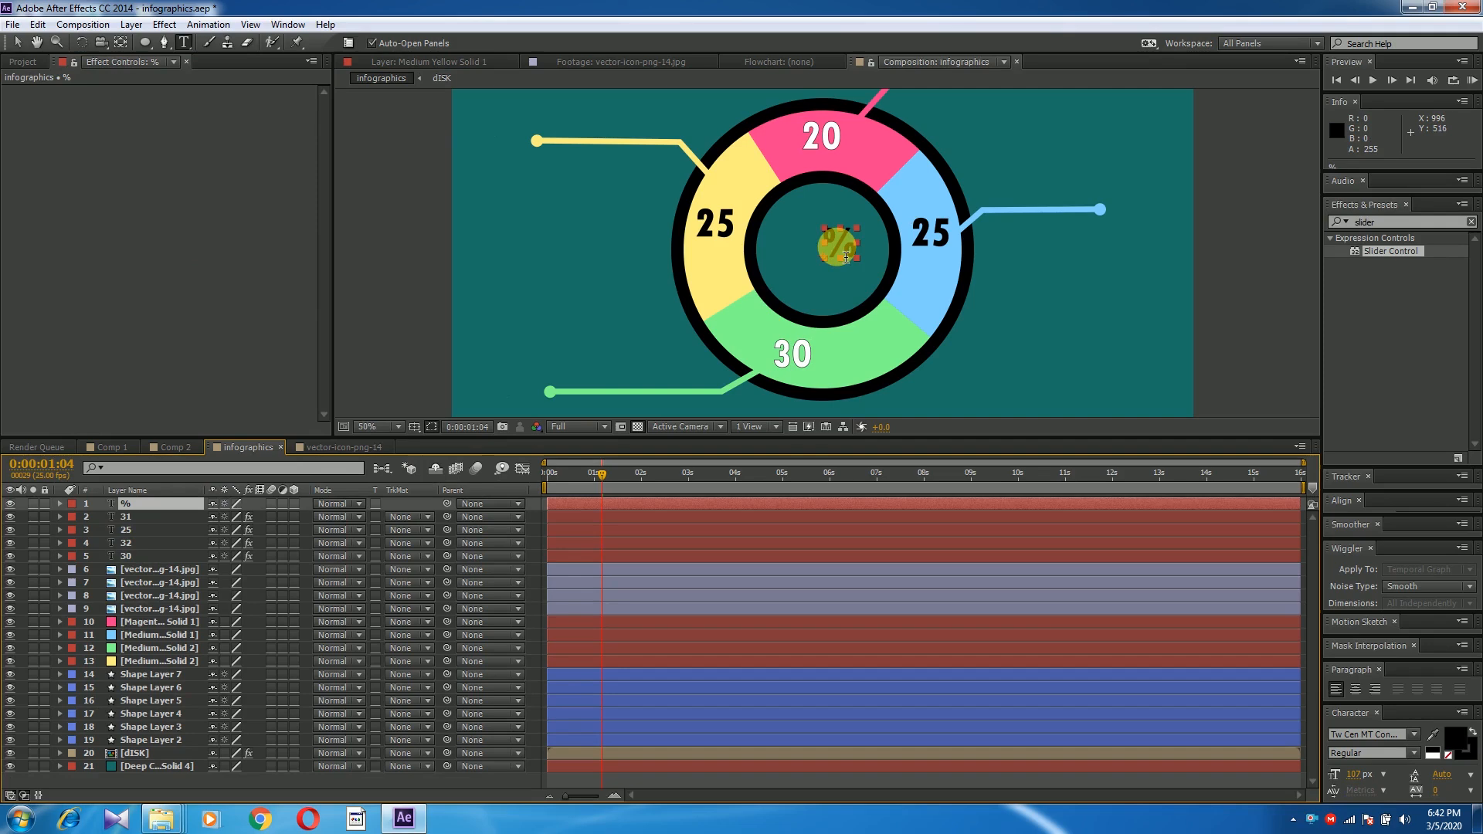
pyautogui.click(17, 41)
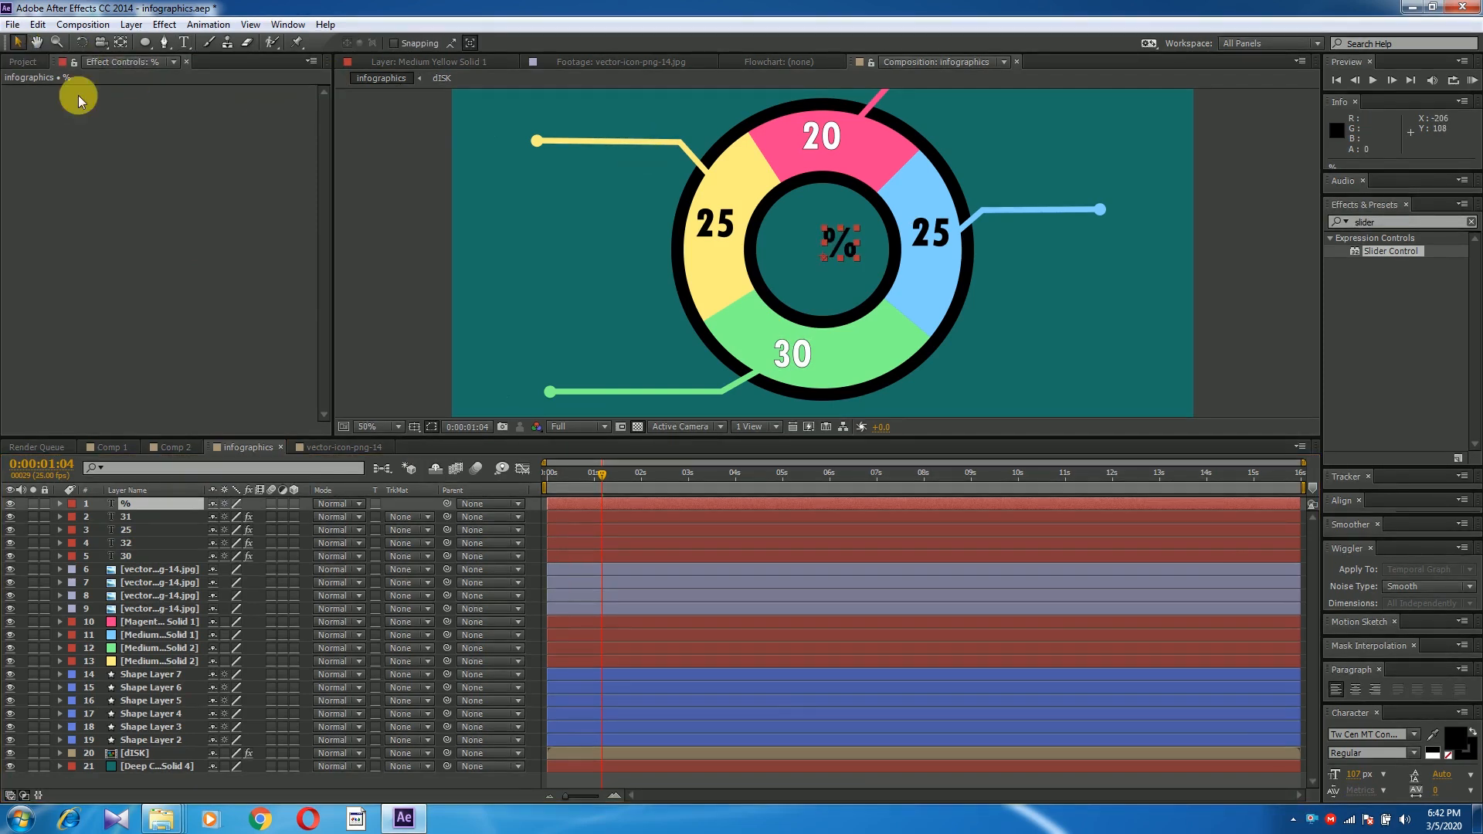
pyautogui.moveTo(824, 252); pyautogui.dragTo(717, 270)
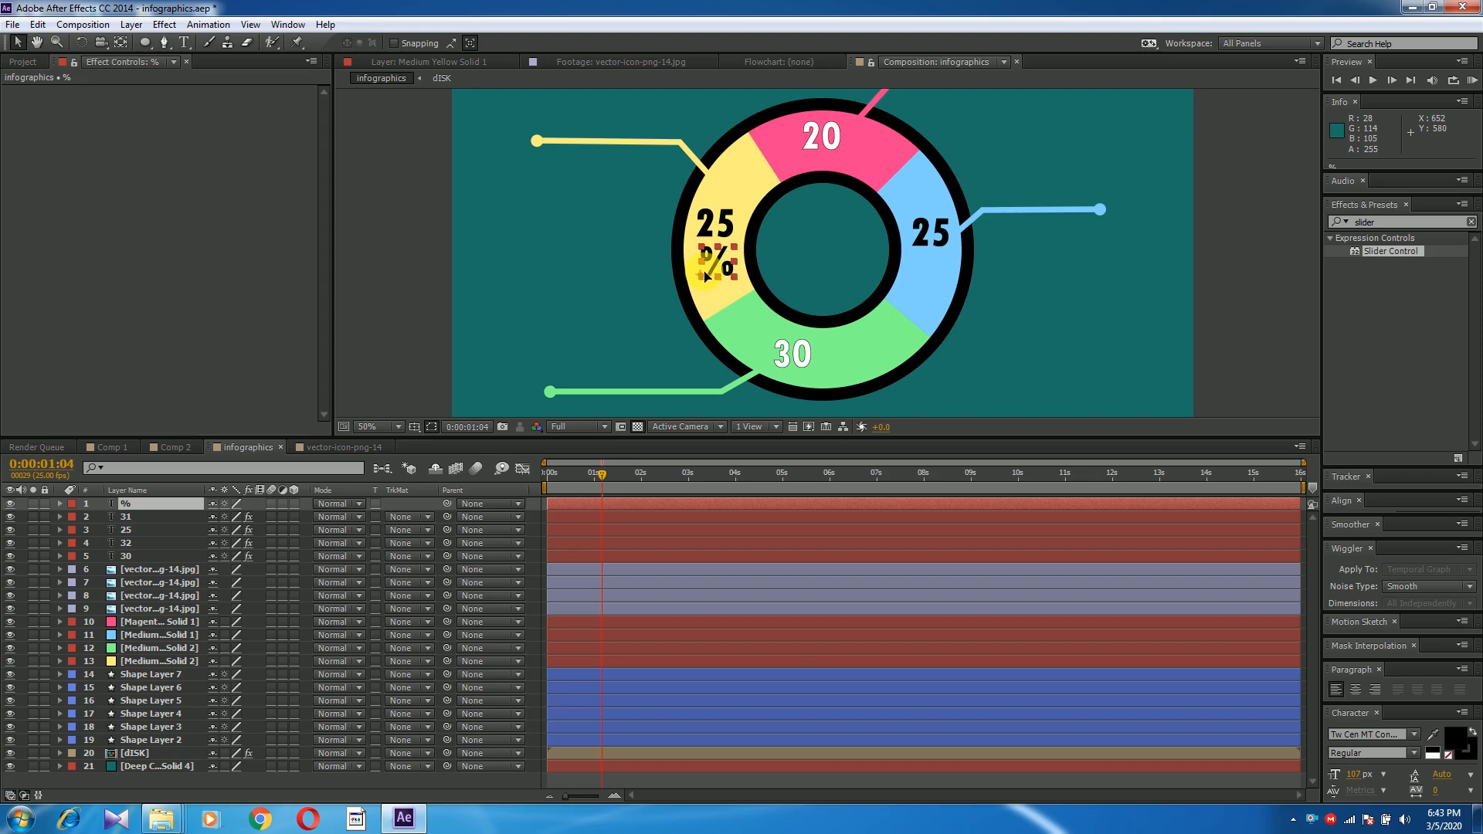
pyautogui.press('s')
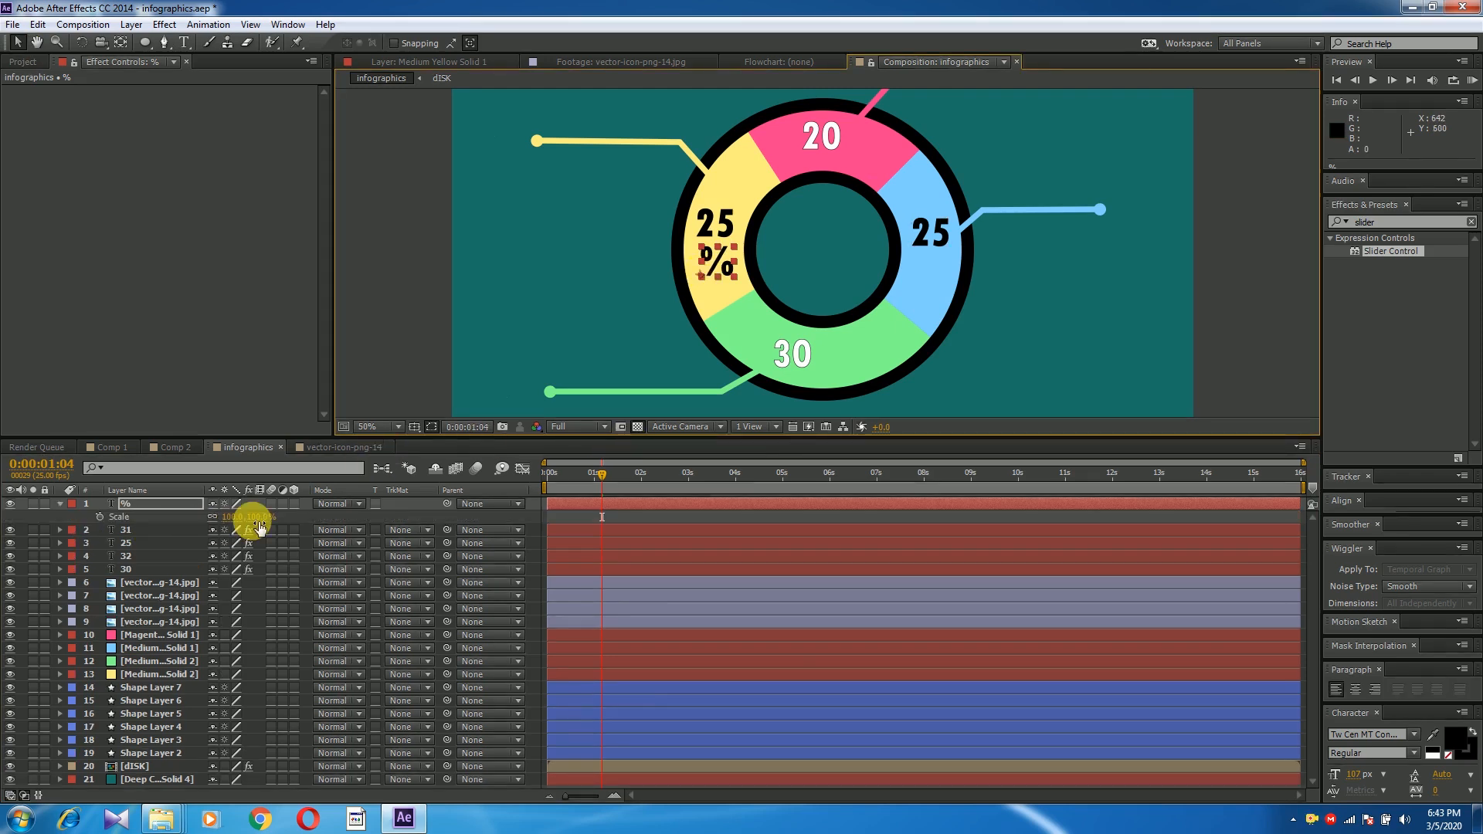
pyautogui.moveTo(259, 525); pyautogui.dragTo(225, 517)
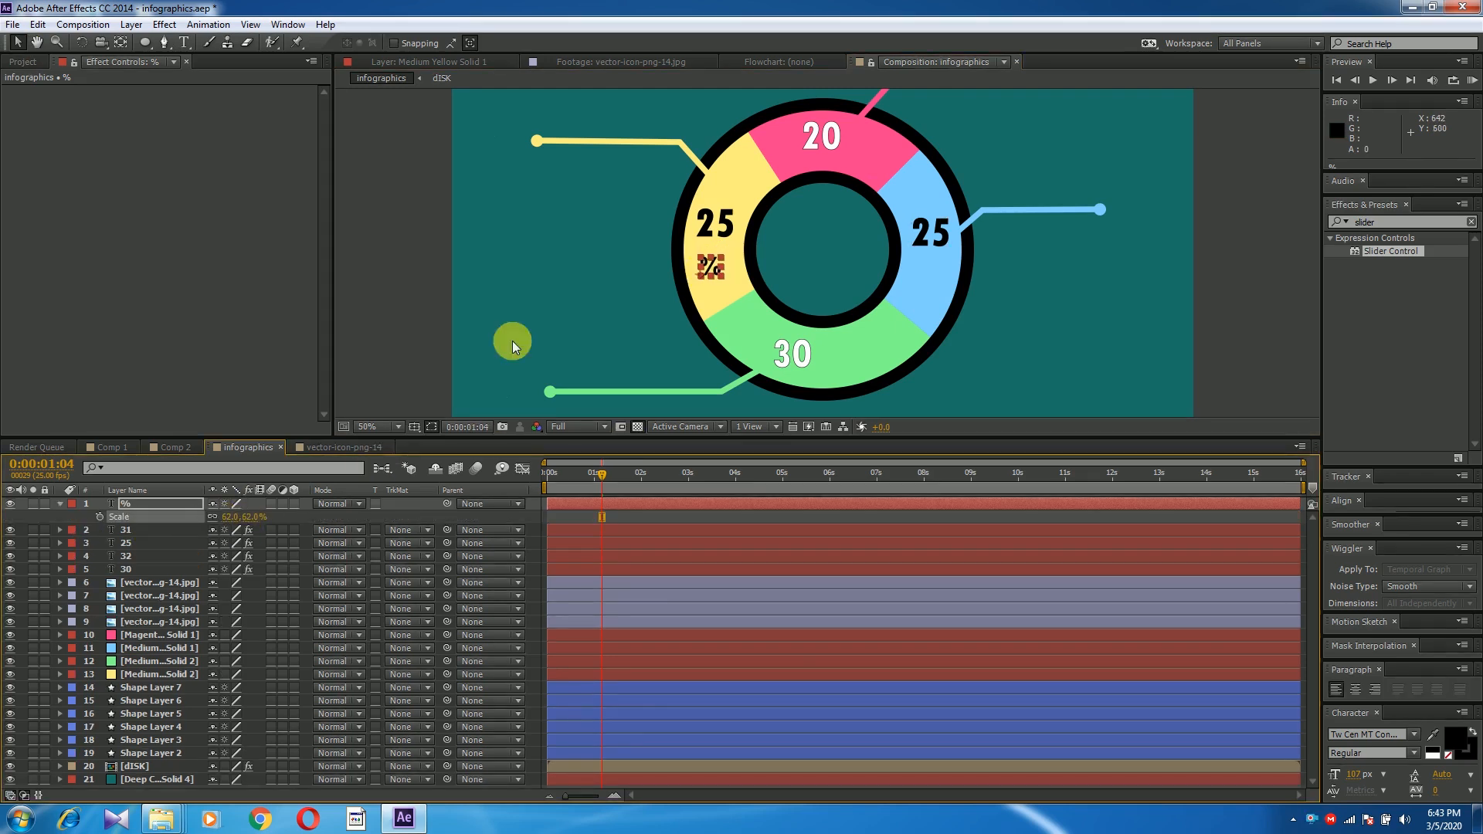
# Step: Duplicate the % layer, place the copy below the 25 on the blue segment and collapse the original layer's properties
pyautogui.press('.')
pyautogui.moveTo(594, 286); pyautogui.dragTo(1031, 278)
pyautogui.hotkey('ctrl', 'd')
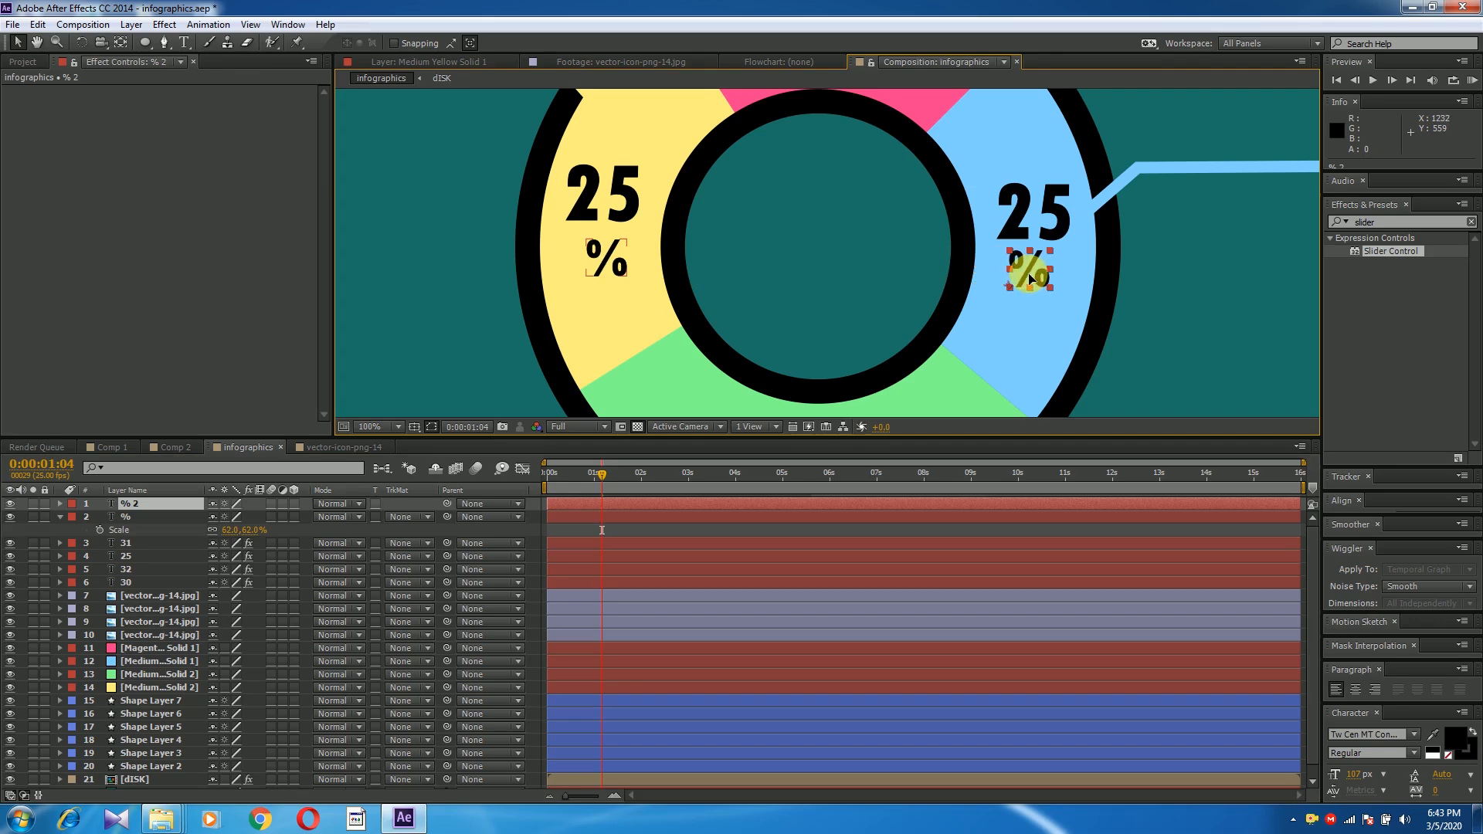
pyautogui.click(60, 517)
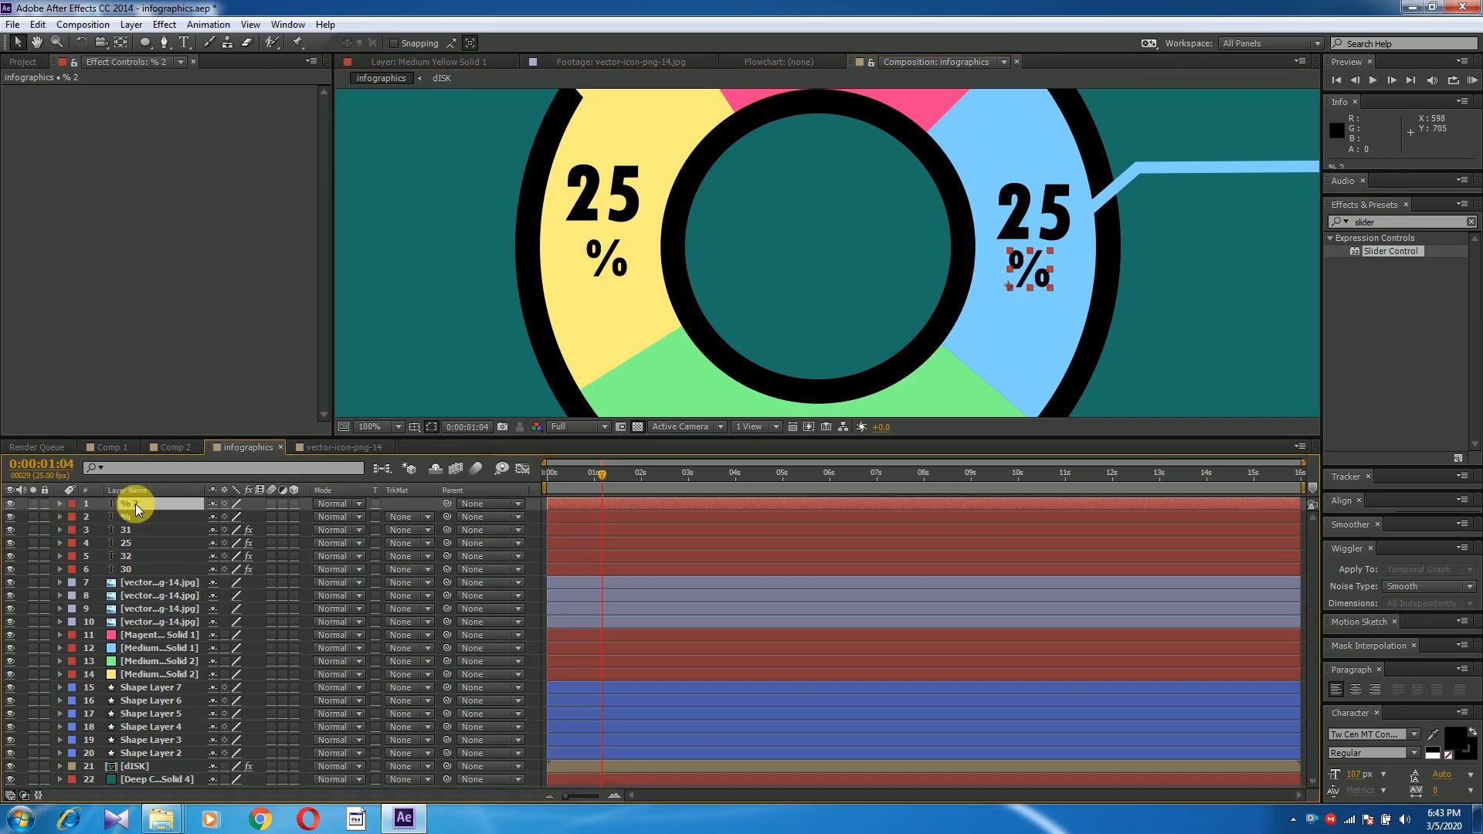
# Step: Duplicate the blue segment's % layer and change the copy's fill colour to white (FFFFFF)
pyautogui.hotkey('ctrl', 'd')
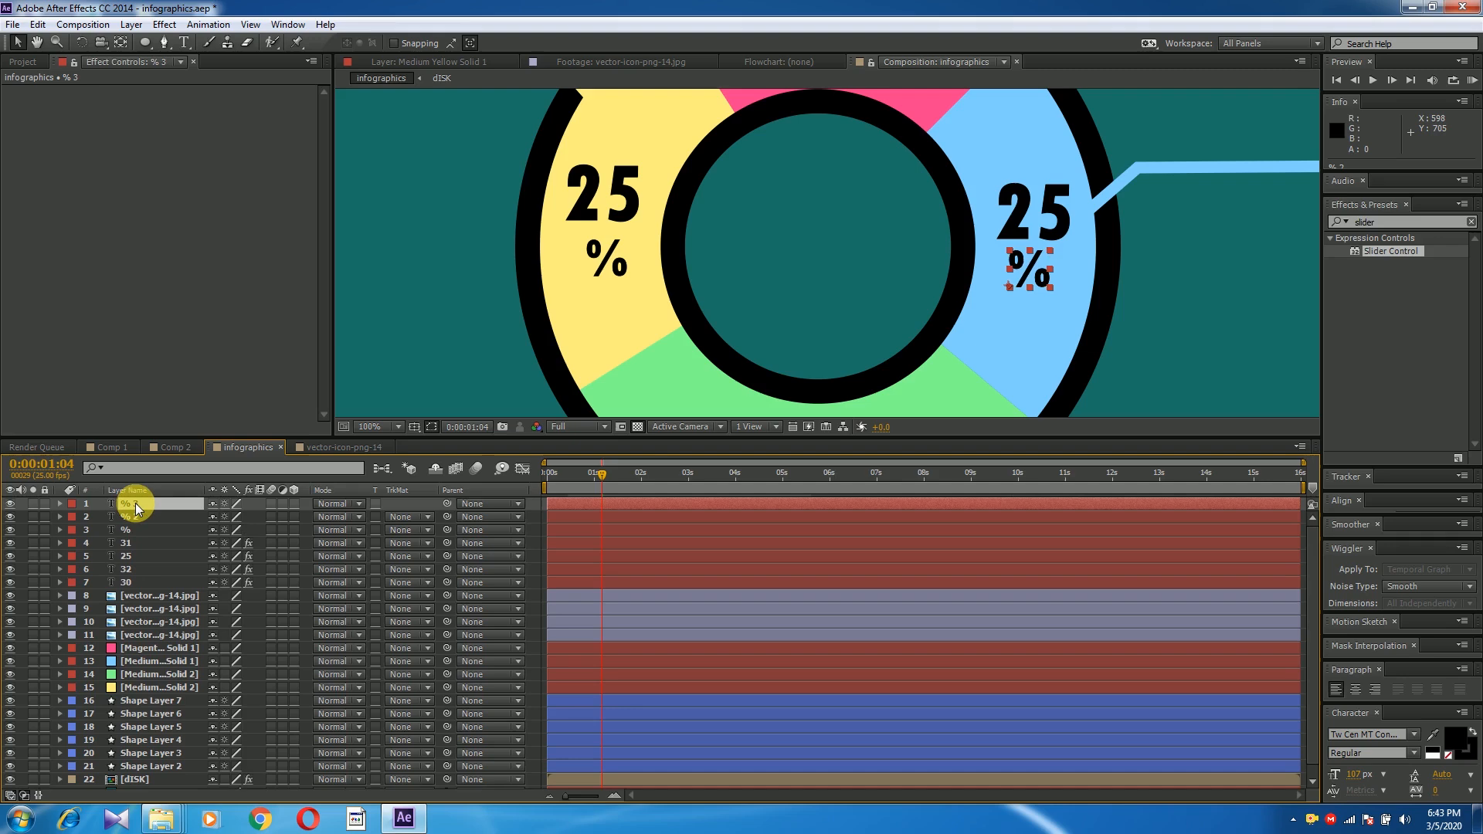
pyautogui.hotkey('ctrl', 't')
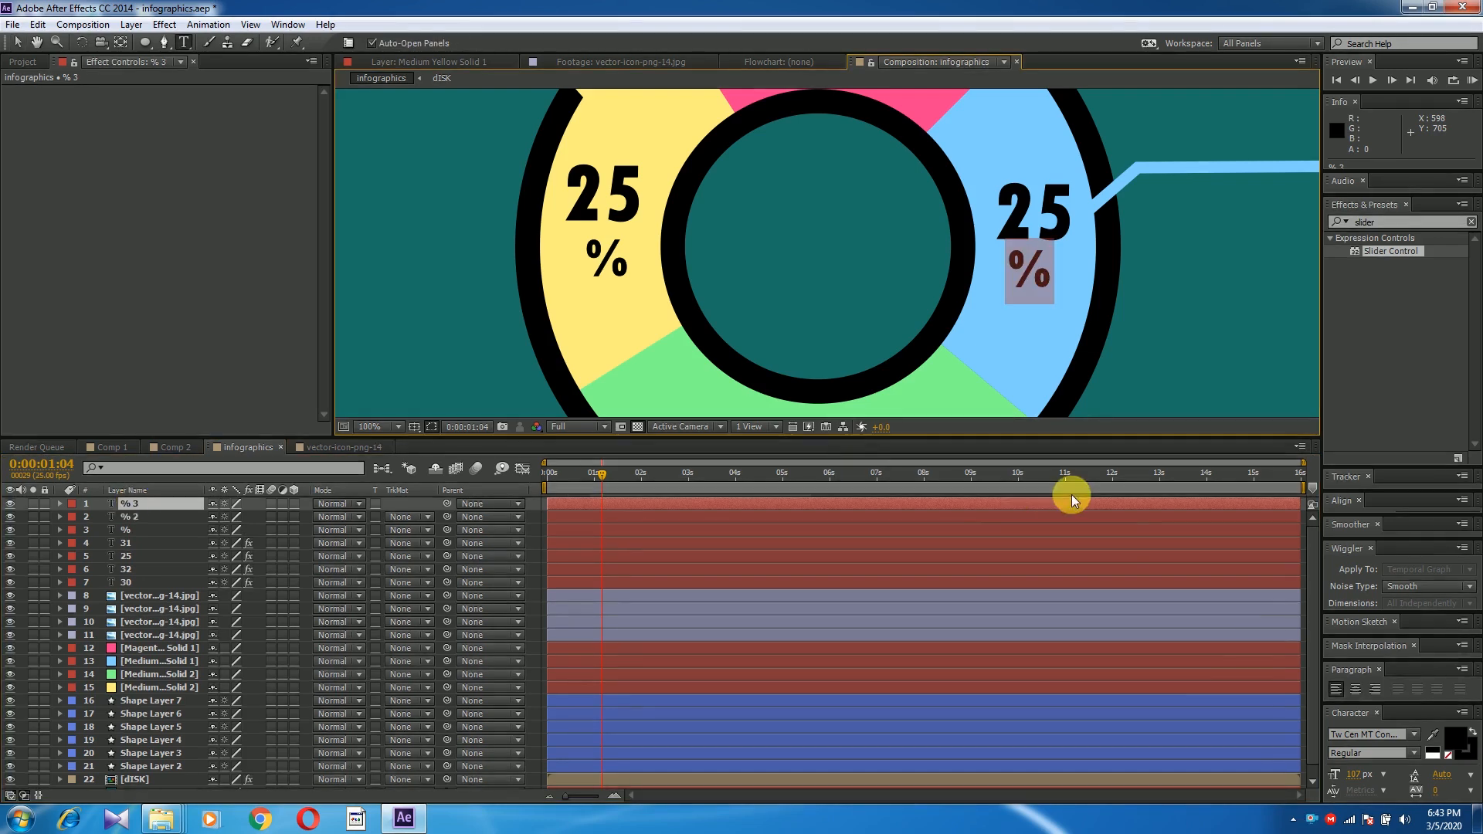
pyautogui.click(1455, 738)
pyautogui.moveTo(102, 201); pyautogui.dragTo(6, 128)
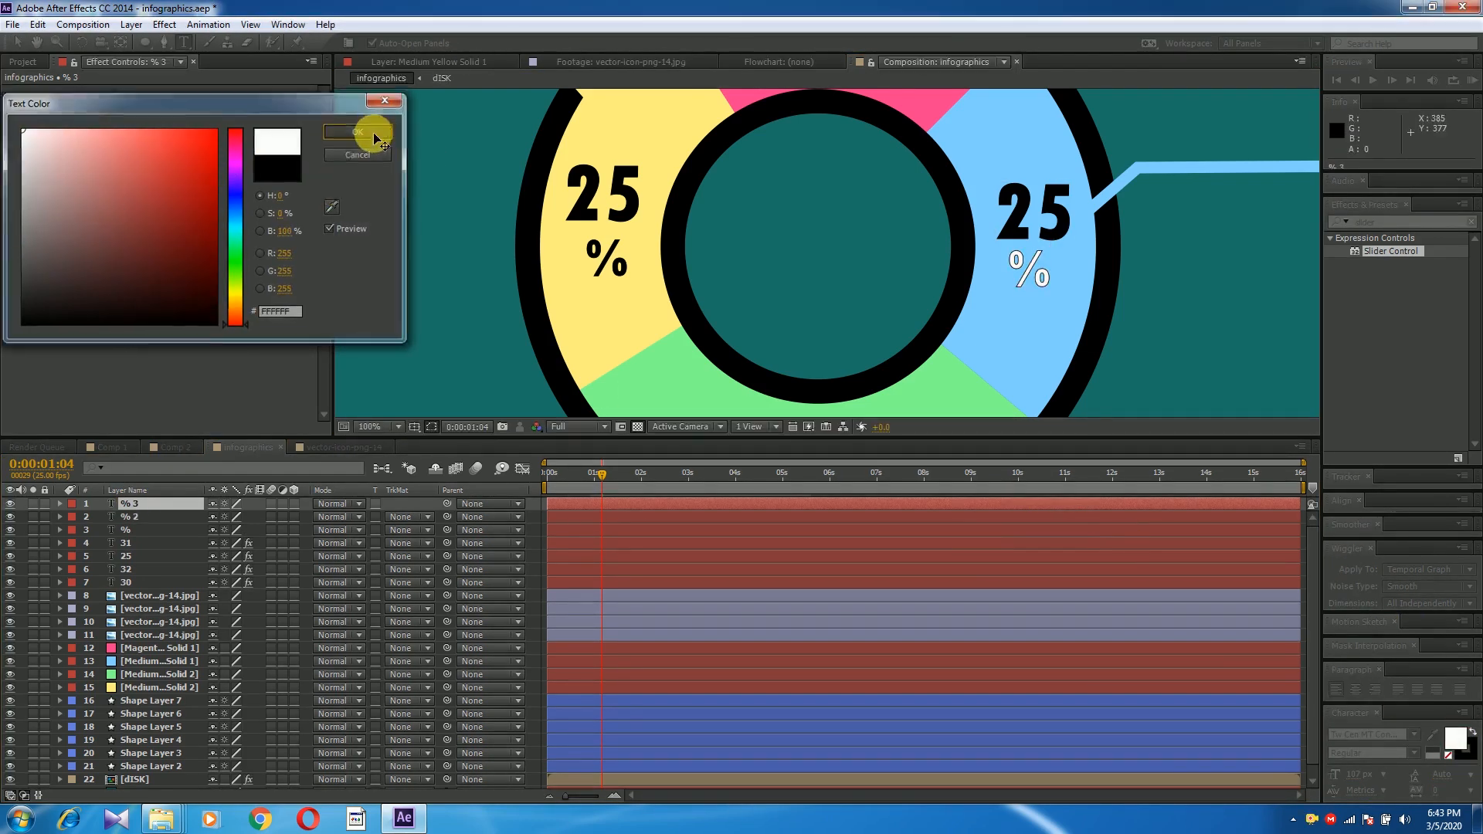
pyautogui.click(374, 131)
pyautogui.scroll(-2, 742, 288)
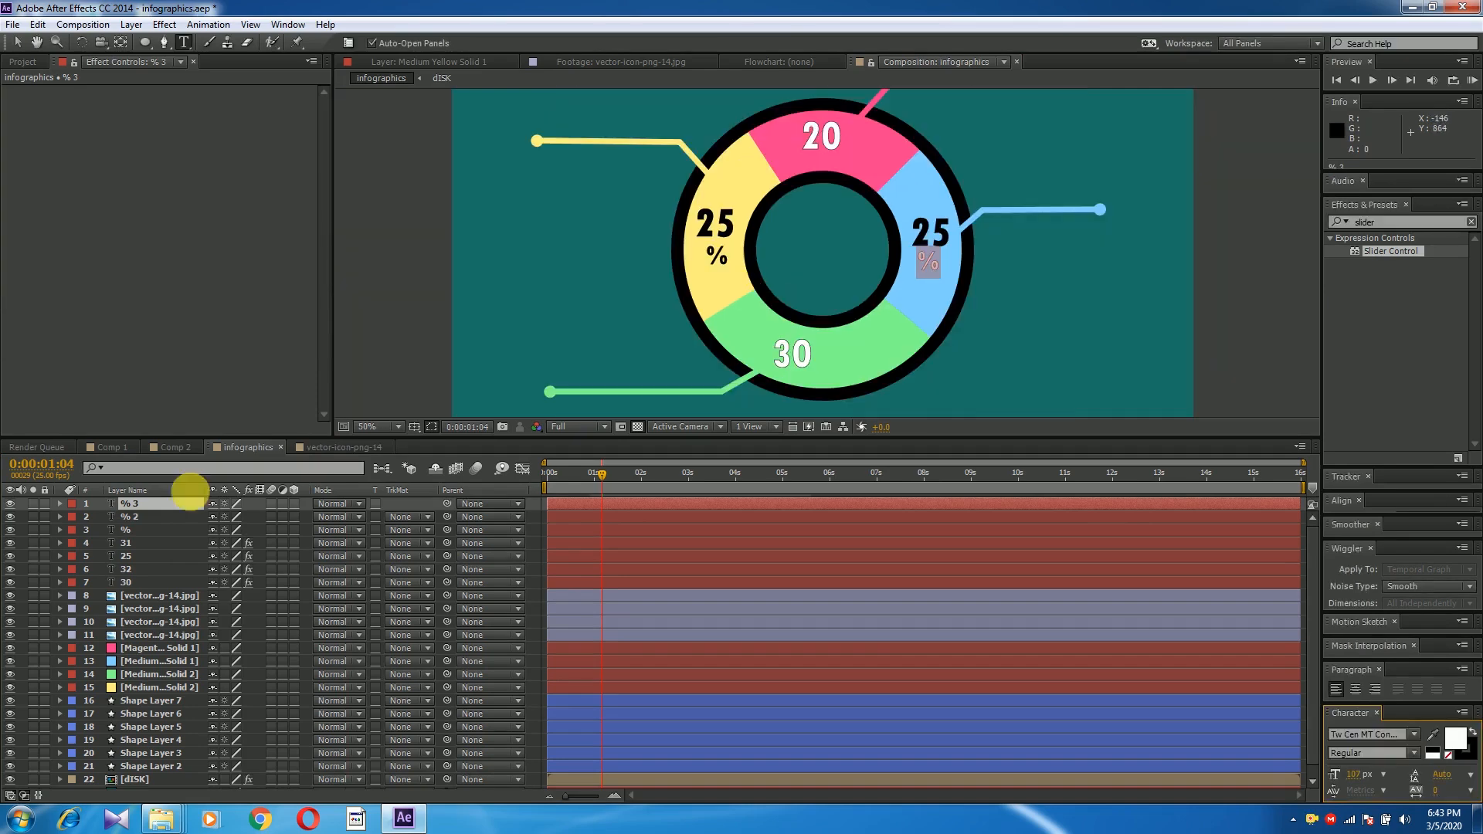
# Step: Move the white % copy from the blue segment onto the green segment, just to the right of the number 30
pyautogui.click(133, 515)
pyautogui.scroll(2, 837, 308)
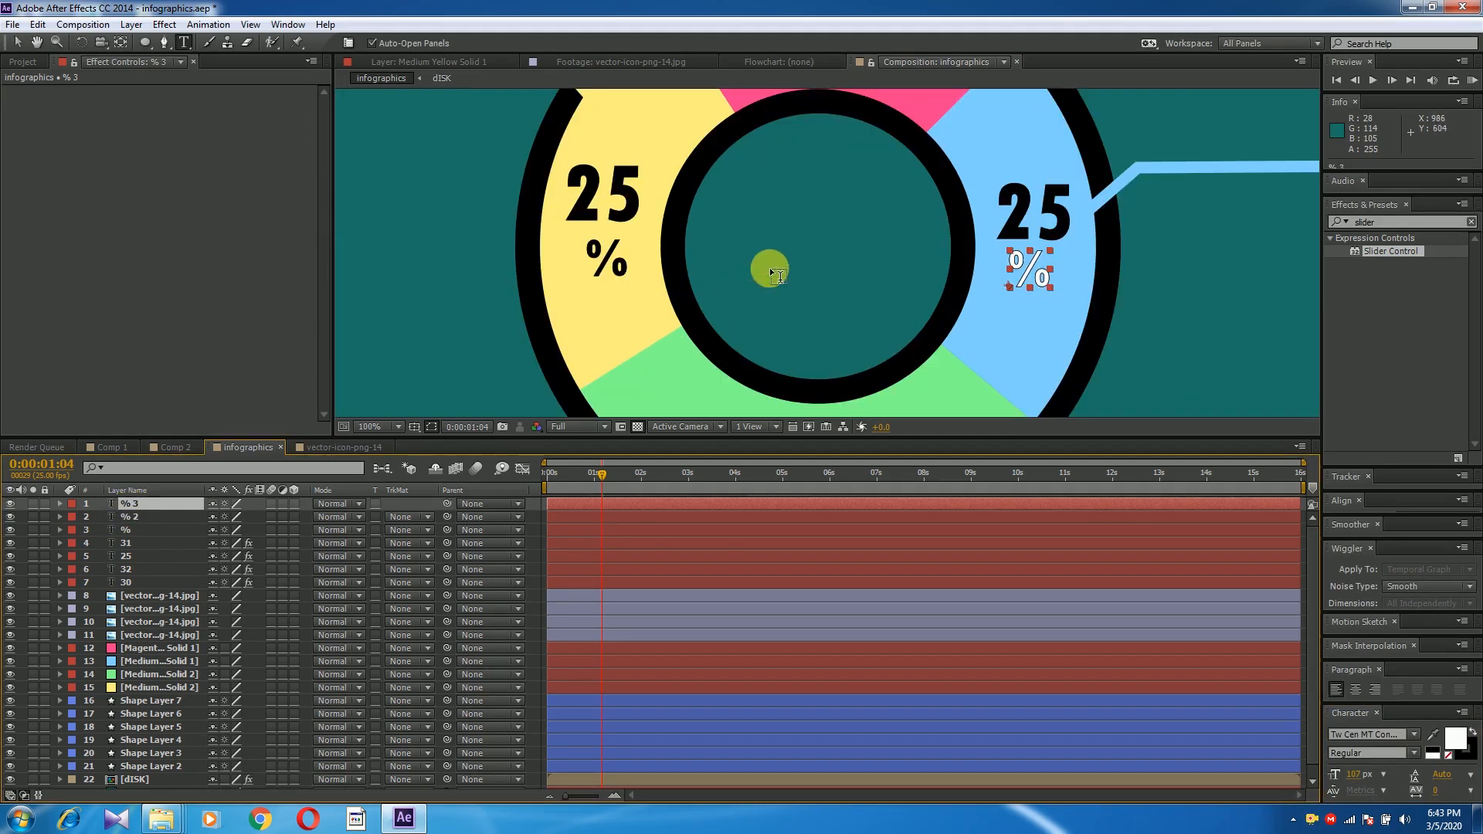
pyautogui.click(17, 41)
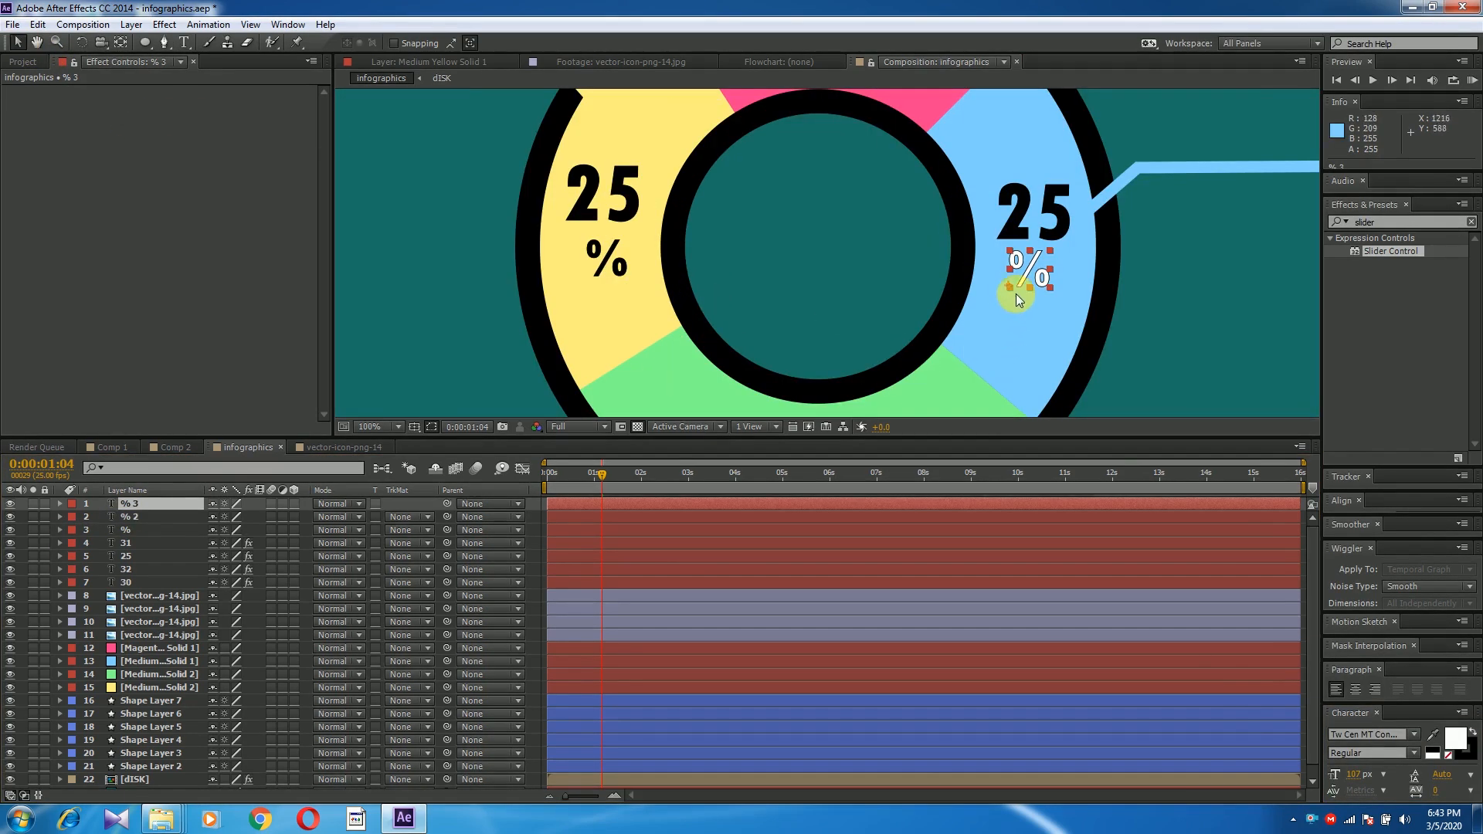
pyautogui.moveTo(1002, 304); pyautogui.dragTo(874, 424)
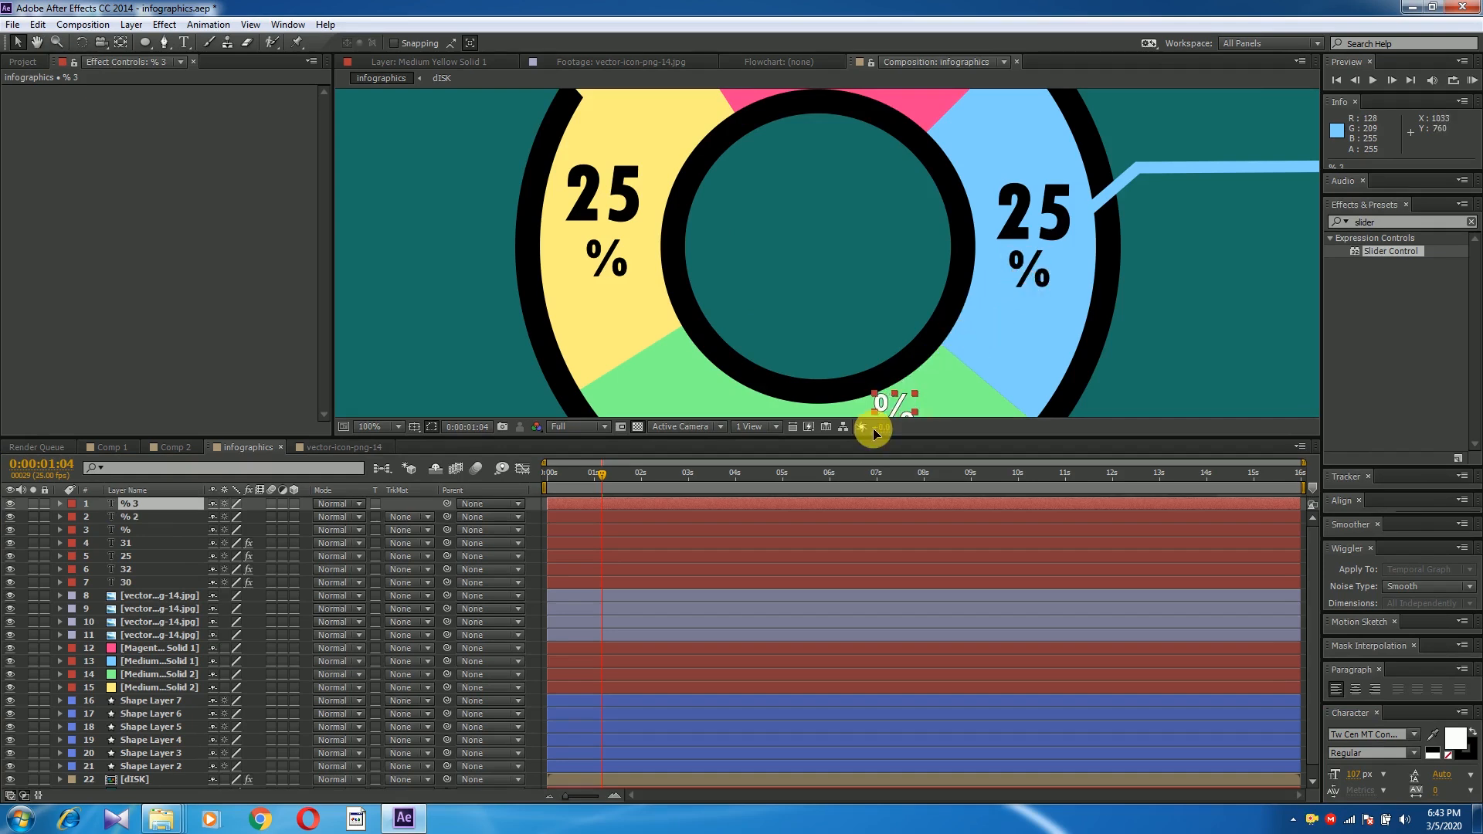
pyautogui.moveTo(854, 262); pyautogui.dragTo(897, 206)
pyautogui.click(924, 325)
pyautogui.moveTo(922, 325); pyautogui.dragTo(870, 379)
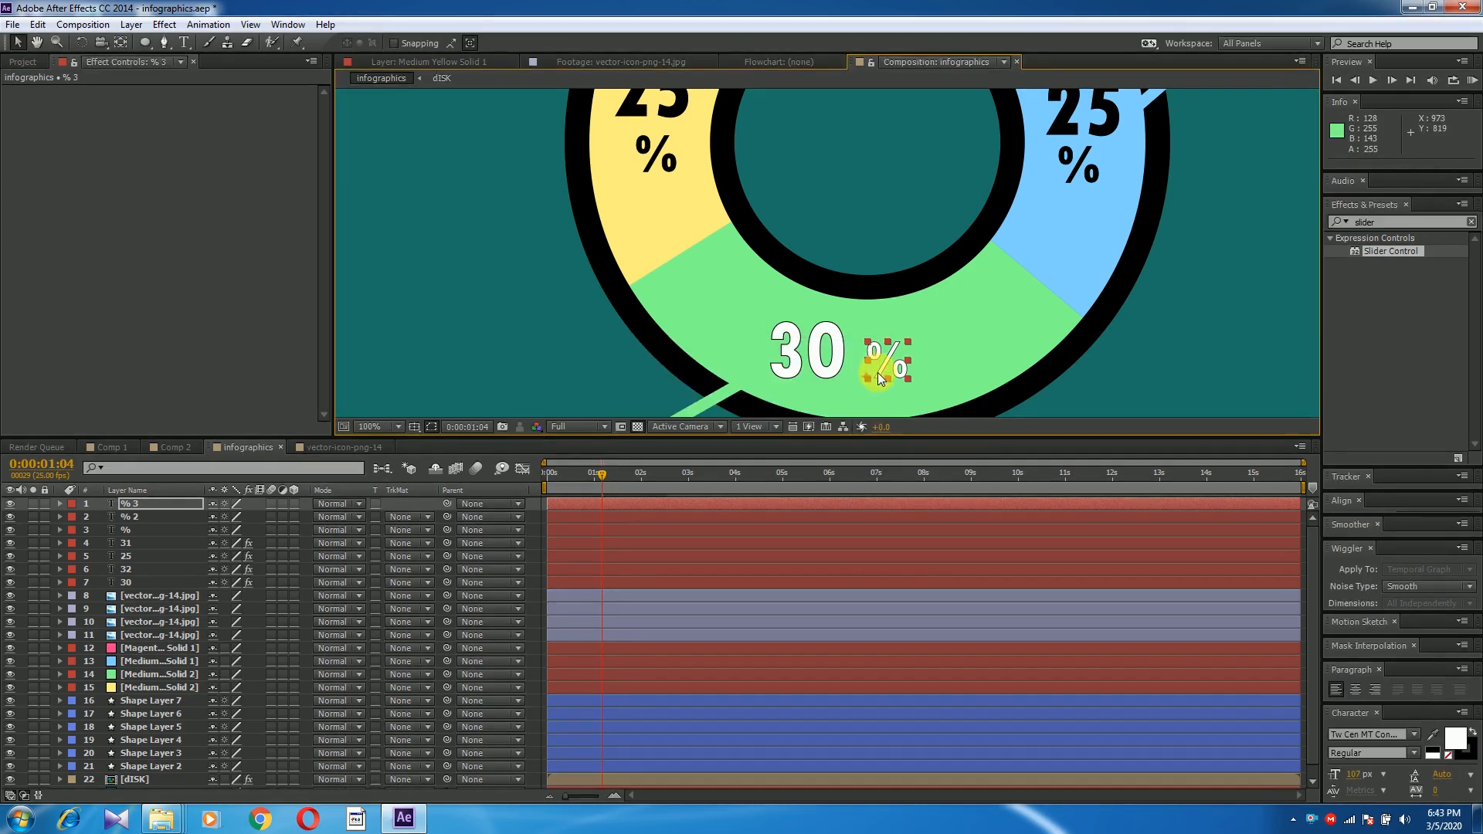
pyautogui.moveTo(868, 379); pyautogui.dragTo(860, 389)
# Step: Duplicate the green segment's white % layer, place the copy to the right of the 20 on the pink segment and deselect it
pyautogui.hotkey('ctrl', 'd')
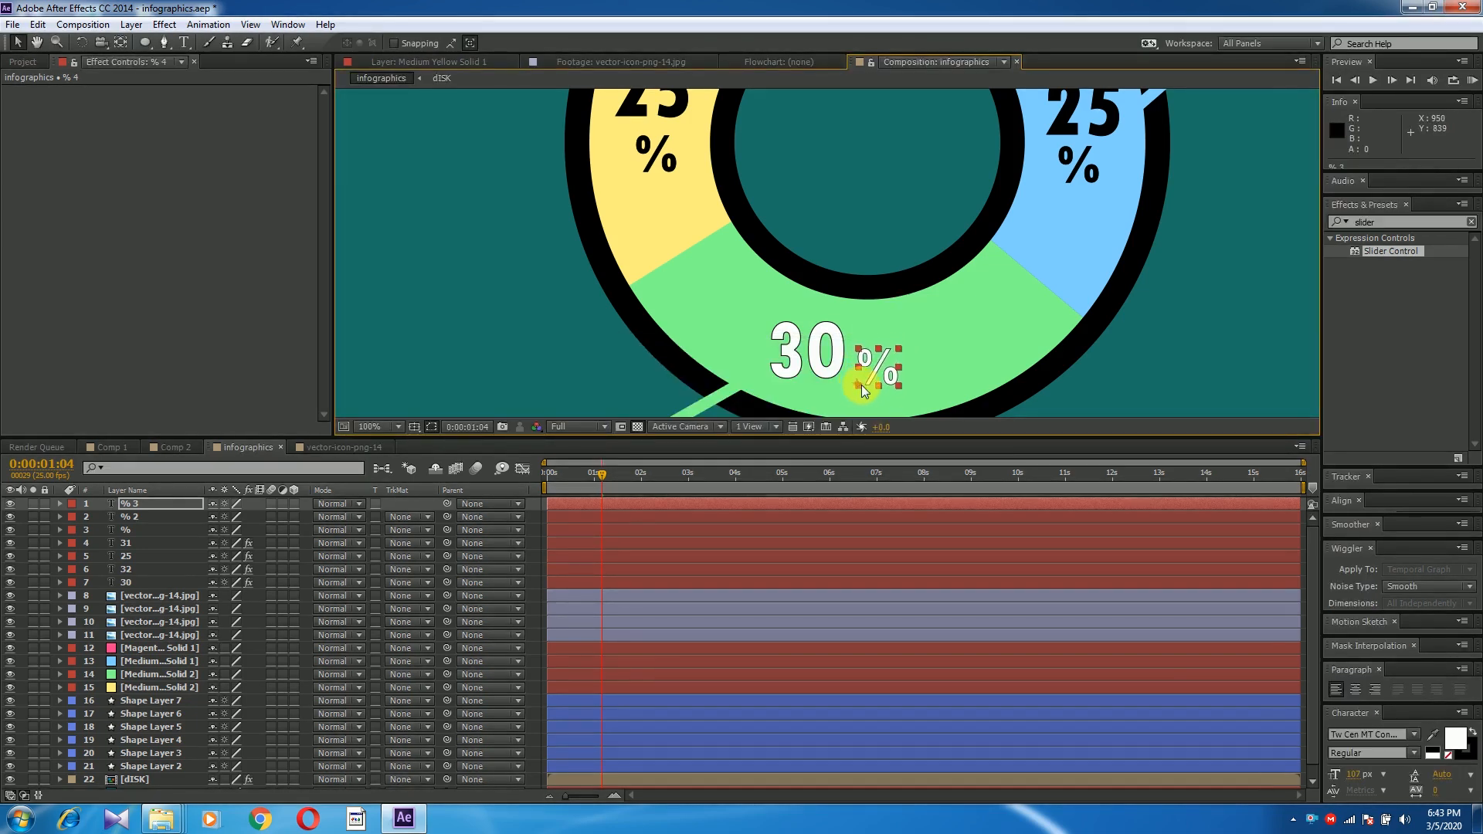
pyautogui.moveTo(861, 355); pyautogui.dragTo(853, 224)
pyautogui.scroll(1, 1031, 287)
pyautogui.moveTo(1042, 311); pyautogui.dragTo(1060, 398)
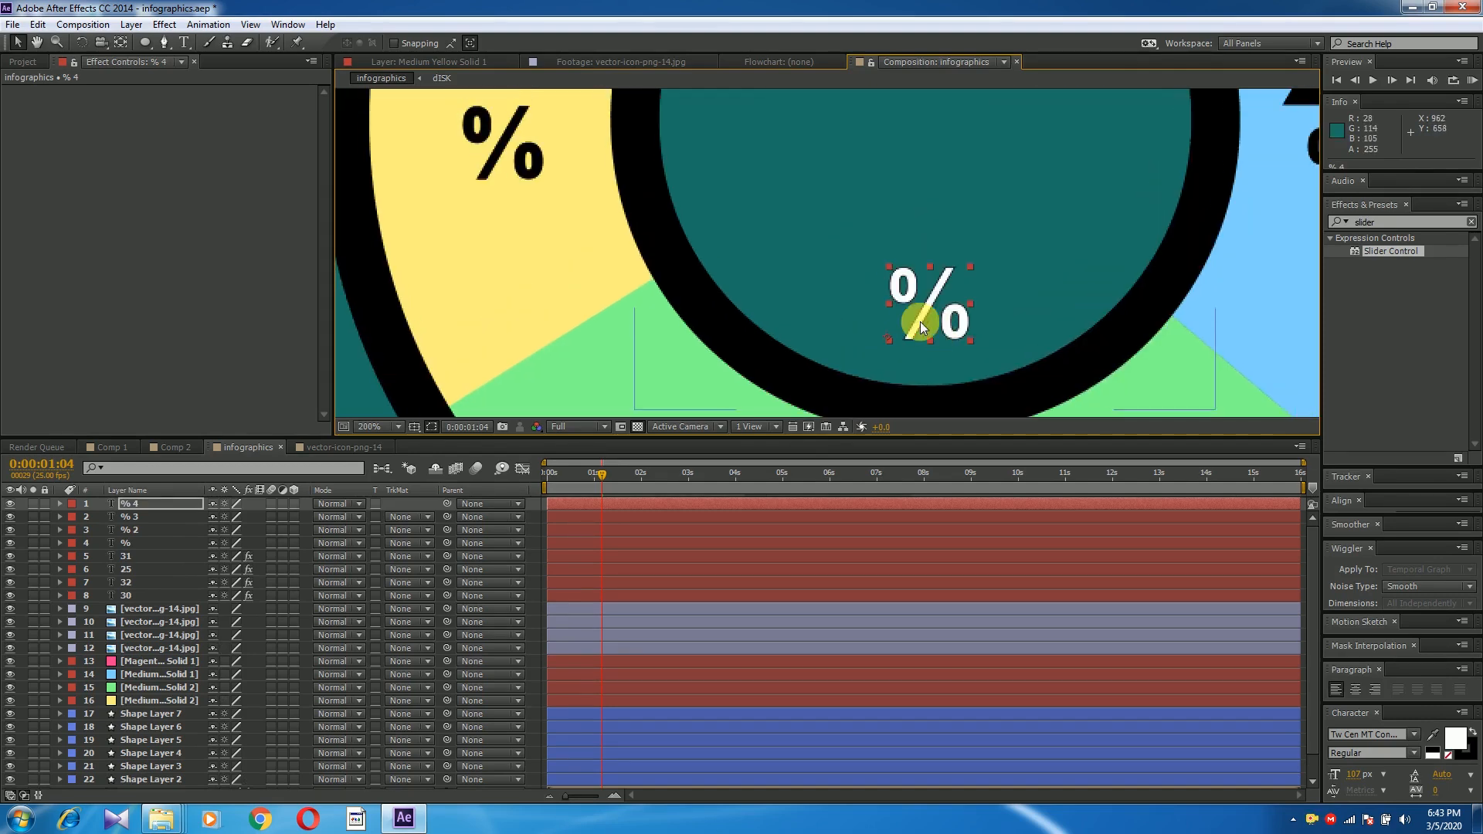
pyautogui.scroll(-1, 915, 322)
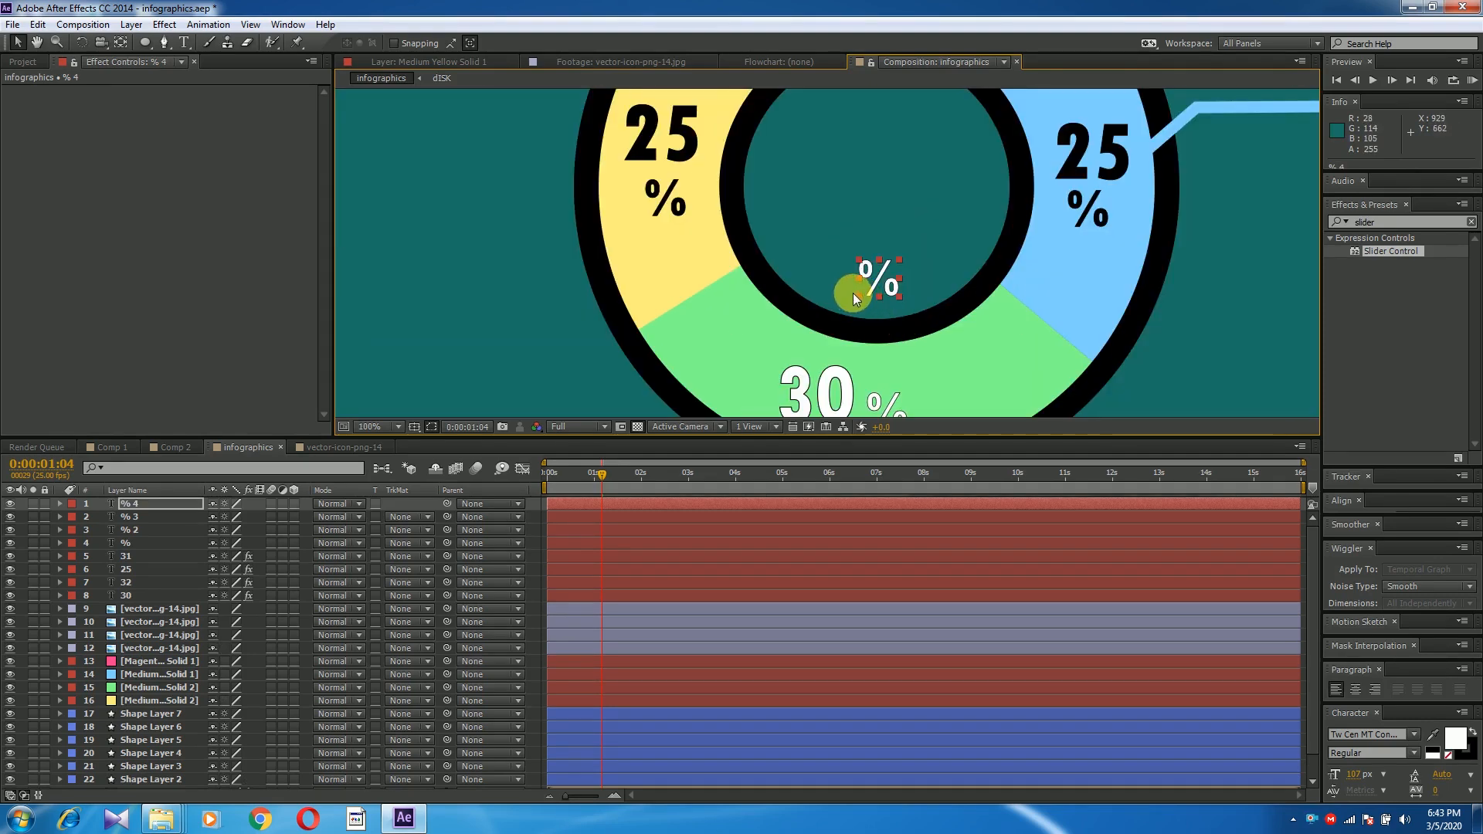
pyautogui.moveTo(853, 293); pyautogui.dragTo(861, 168)
pyautogui.moveTo(851, 230); pyautogui.dragTo(848, 341)
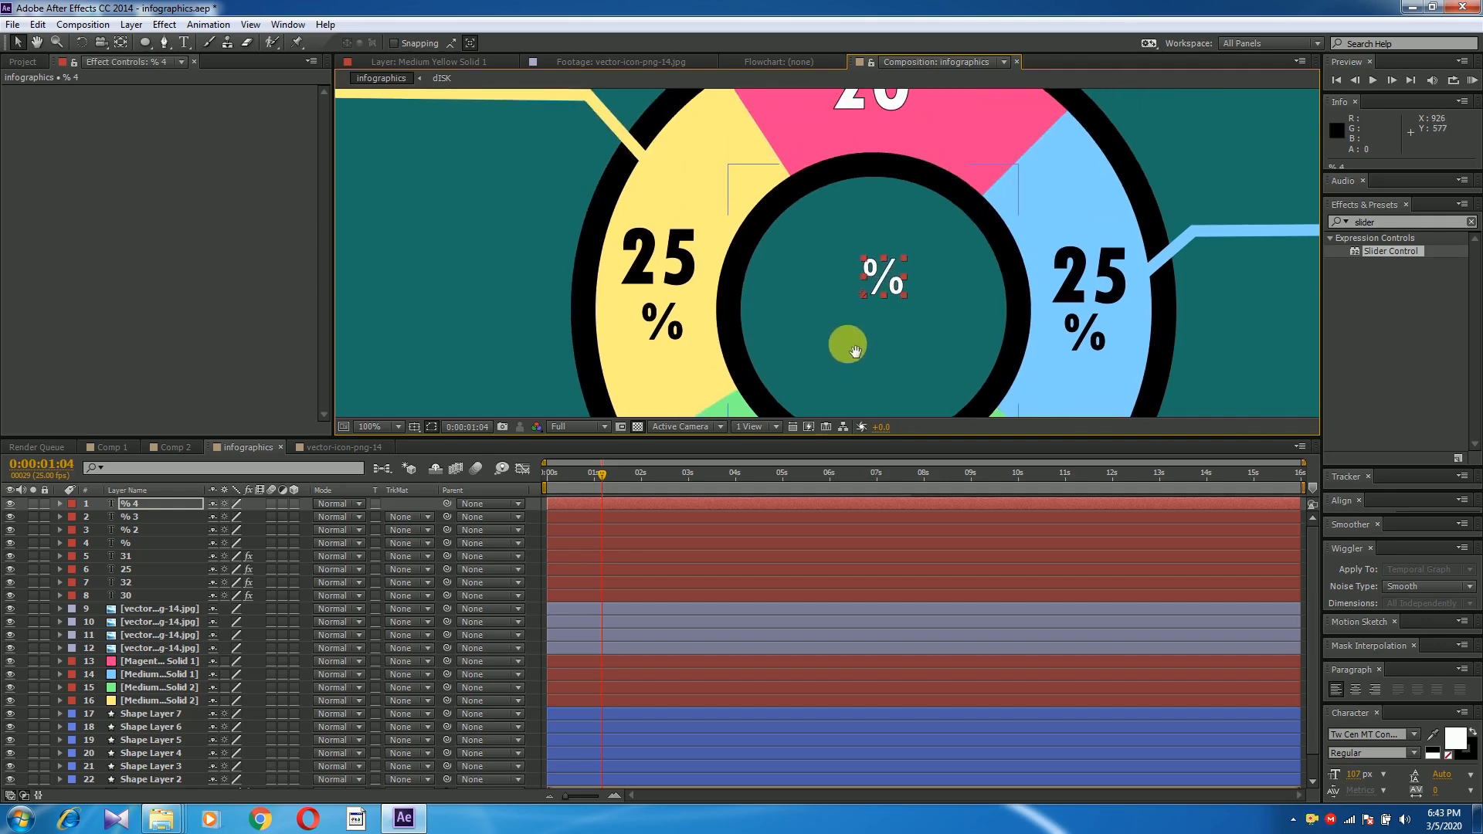
pyautogui.moveTo(890, 233); pyautogui.dragTo(931, 110)
pyautogui.moveTo(902, 204); pyautogui.dragTo(881, 272)
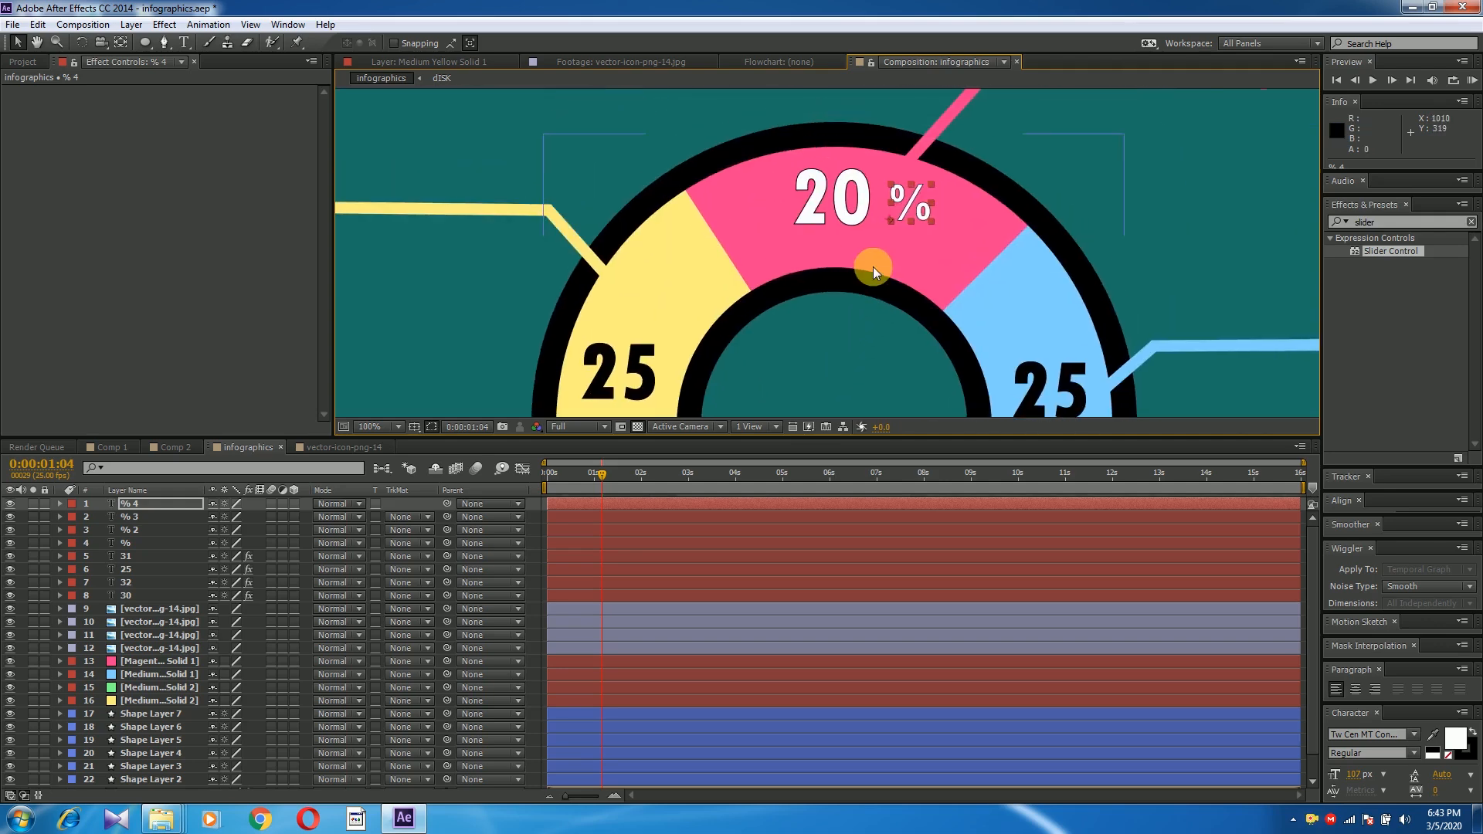
pyautogui.scroll(-1, 873, 266)
pyautogui.click(1032, 118)
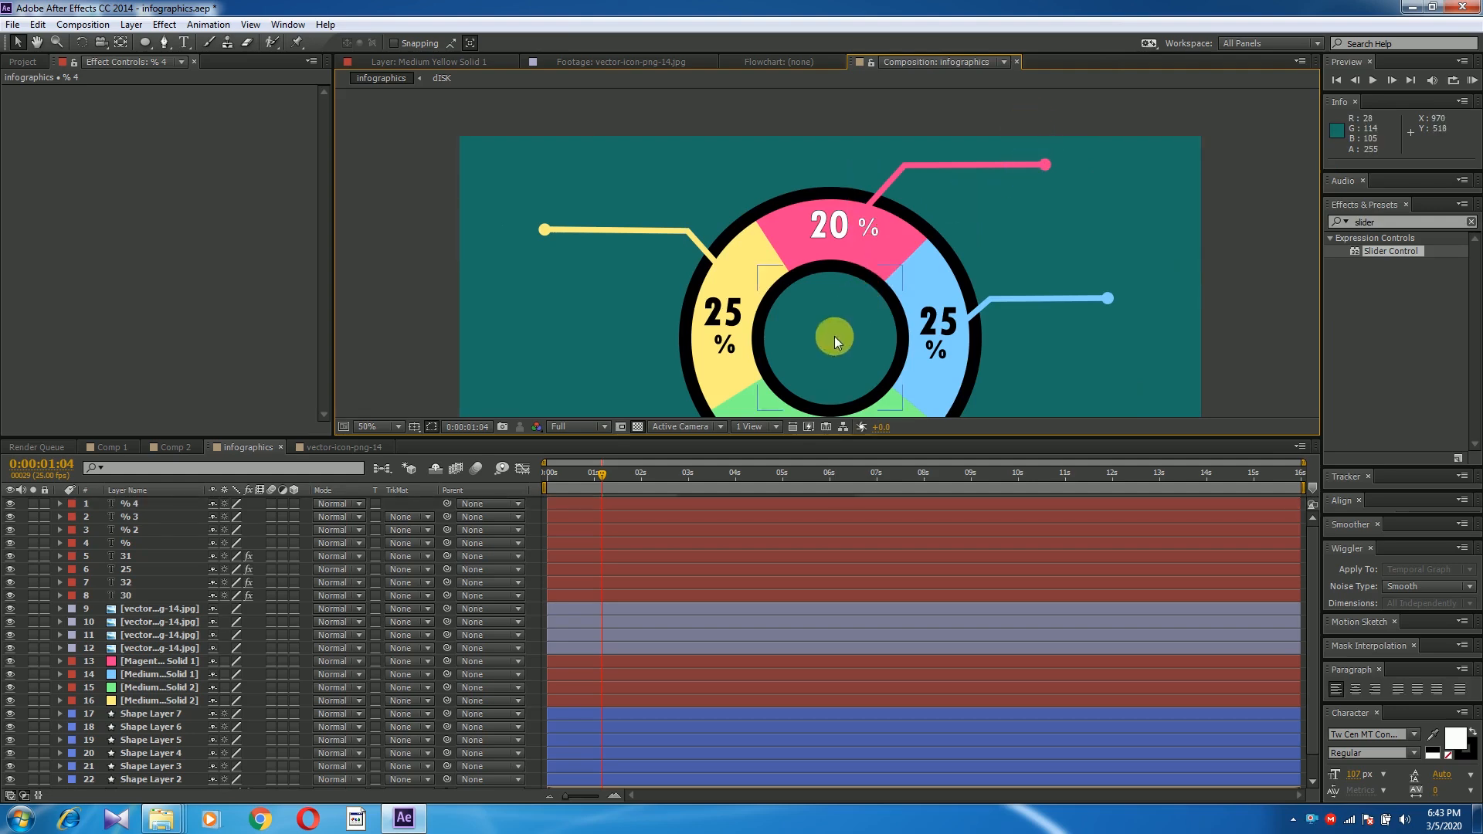
# Step: Enlarge the composition viewer by reducing the timeline's height so the whole ring infographic fits
pyautogui.moveTo(835, 338); pyautogui.dragTo(841, 309)
pyautogui.click(814, 429)
pyautogui.moveTo(816, 443); pyautogui.dragTo(795, 609)
# Step: Play the infographics composition from the first frame several times to check the percentage counters, connector lines and icons
pyautogui.moveTo(596, 646); pyautogui.dragTo(526, 646)
pyautogui.press('space')
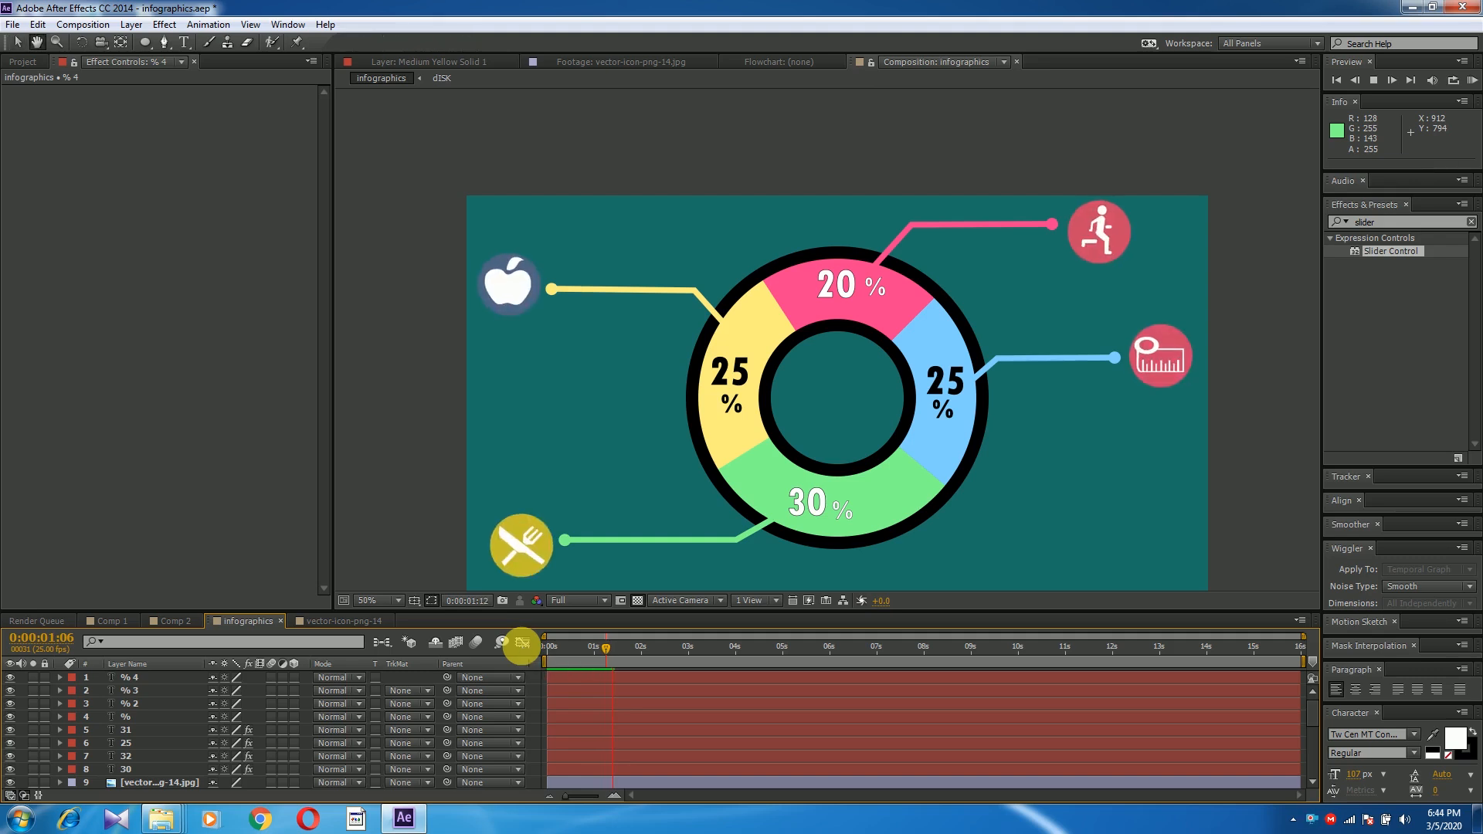
pyautogui.press('space')
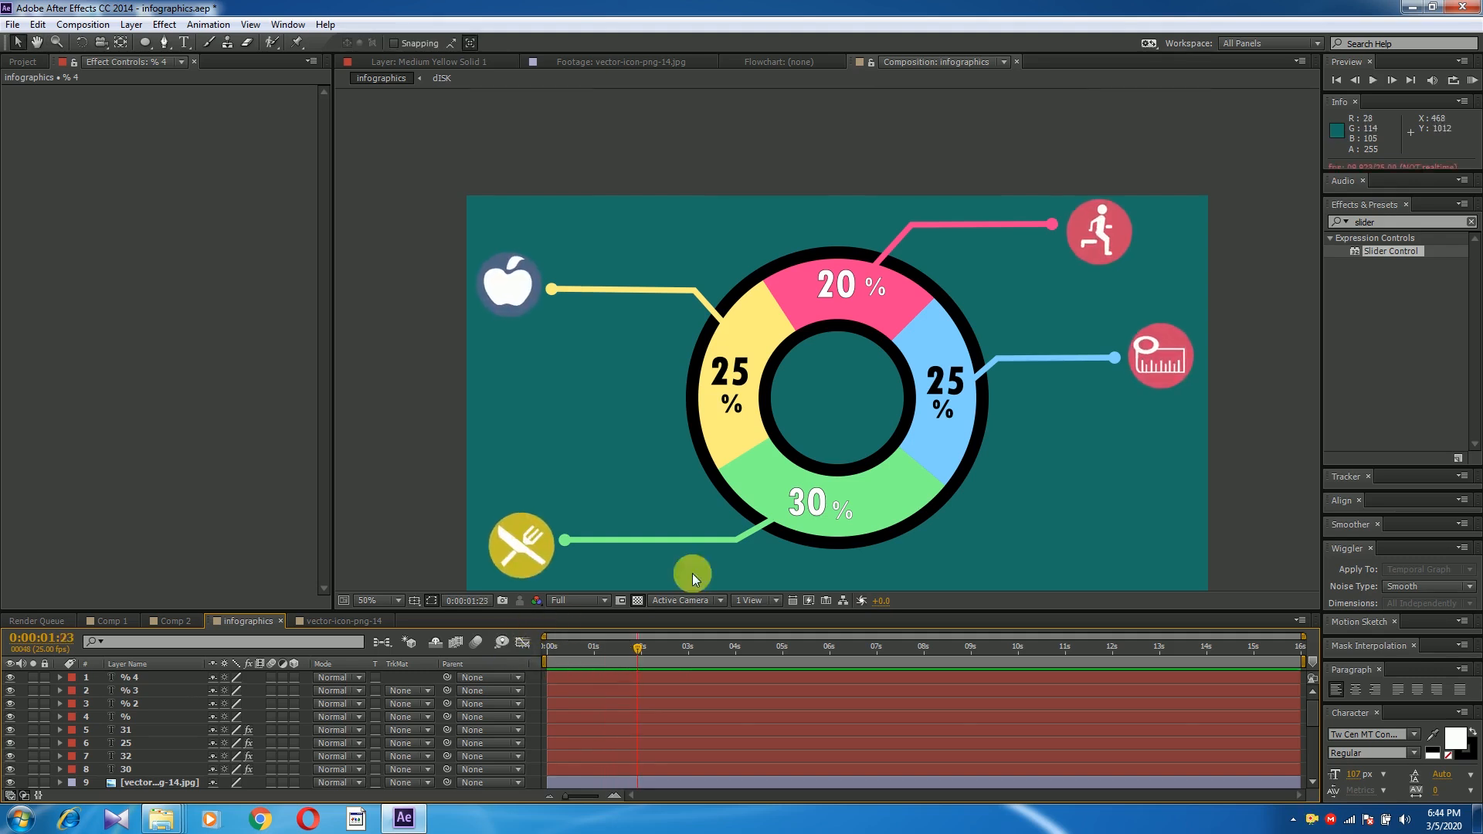
pyautogui.moveTo(816, 165); pyautogui.dragTo(784, 99)
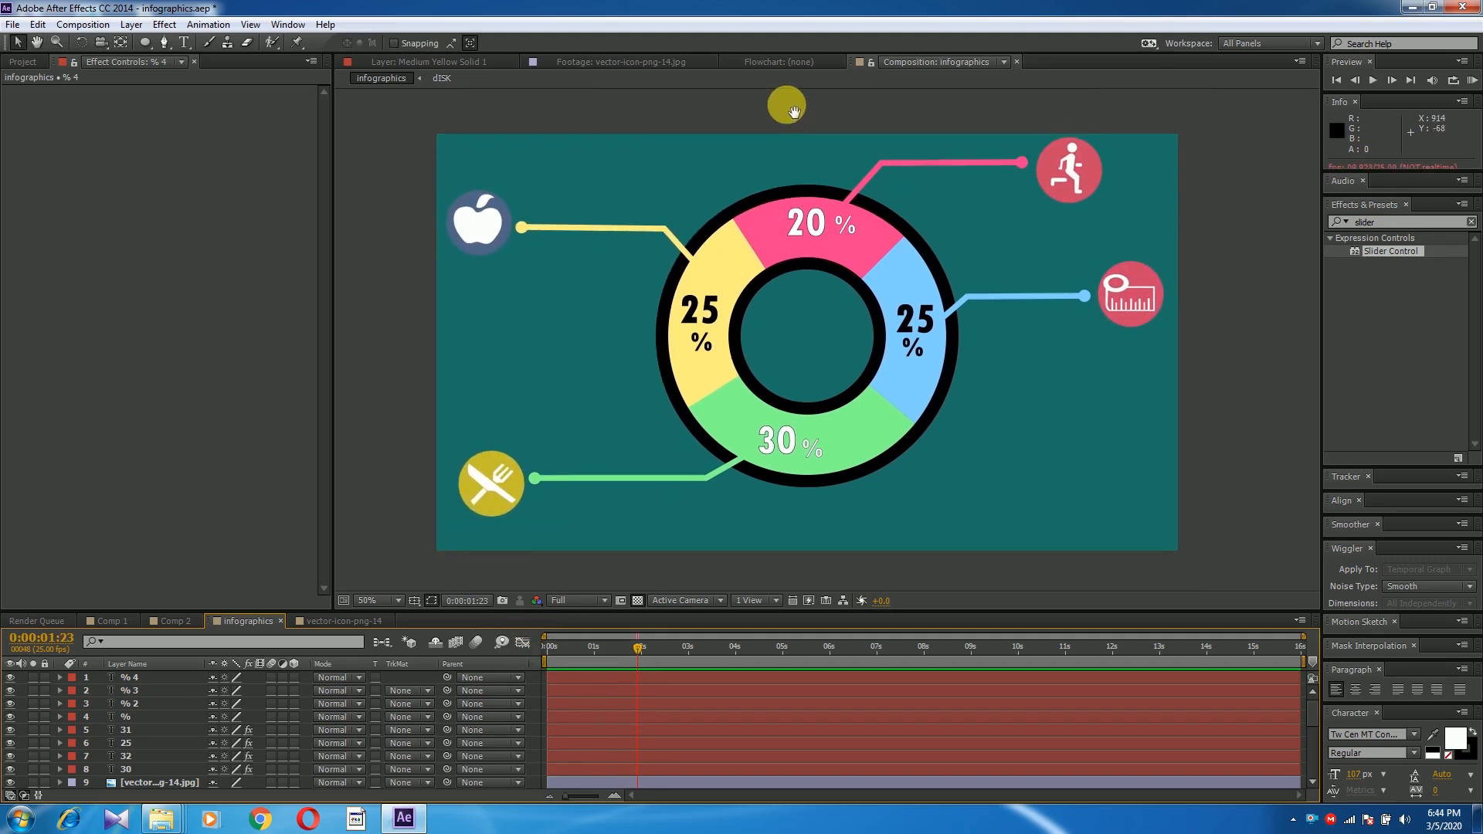
pyautogui.press('space')
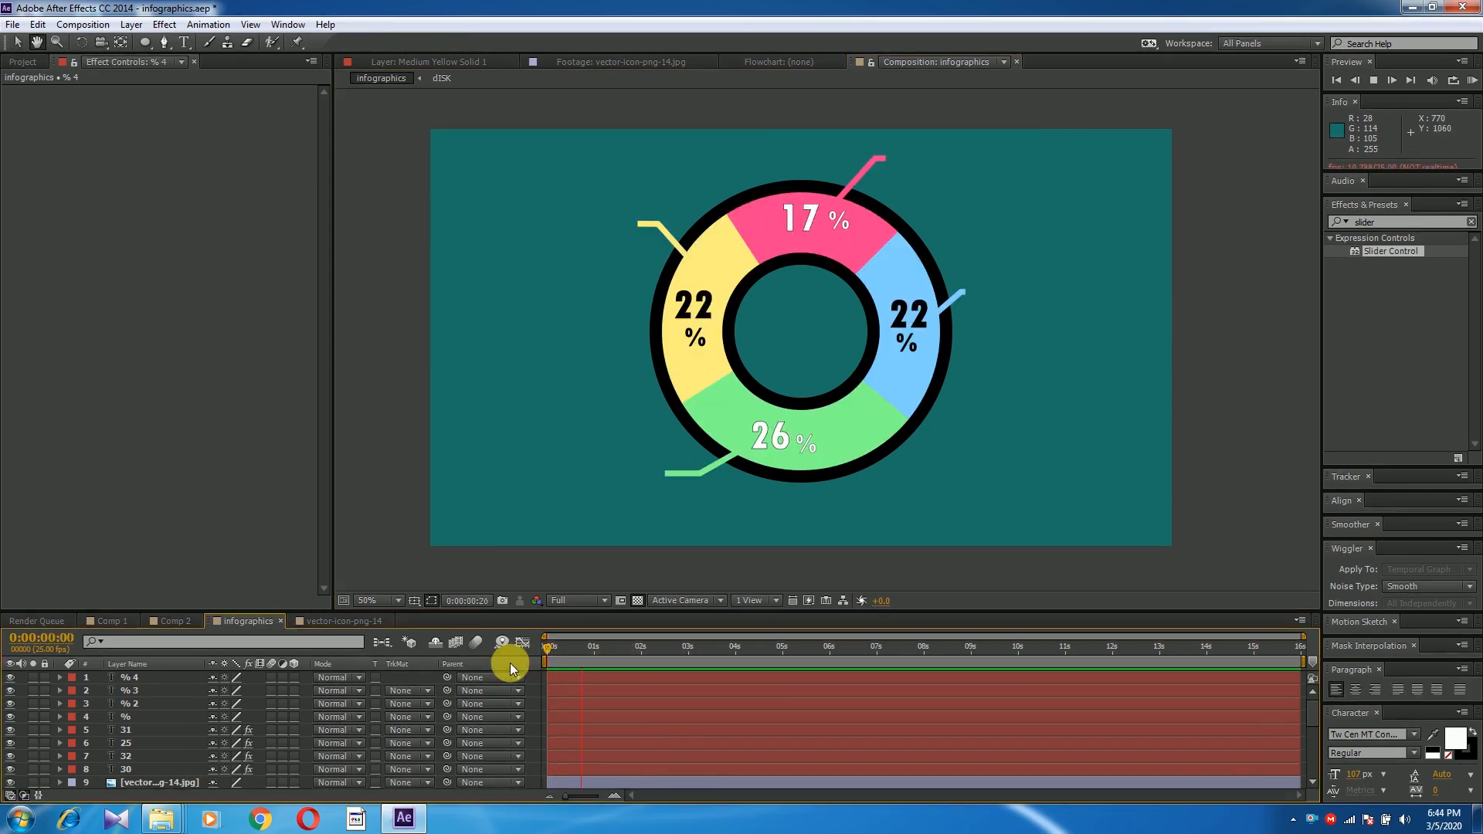
pyautogui.press('space')
pyautogui.moveTo(595, 649); pyautogui.dragTo(631, 647)
pyautogui.press('space')
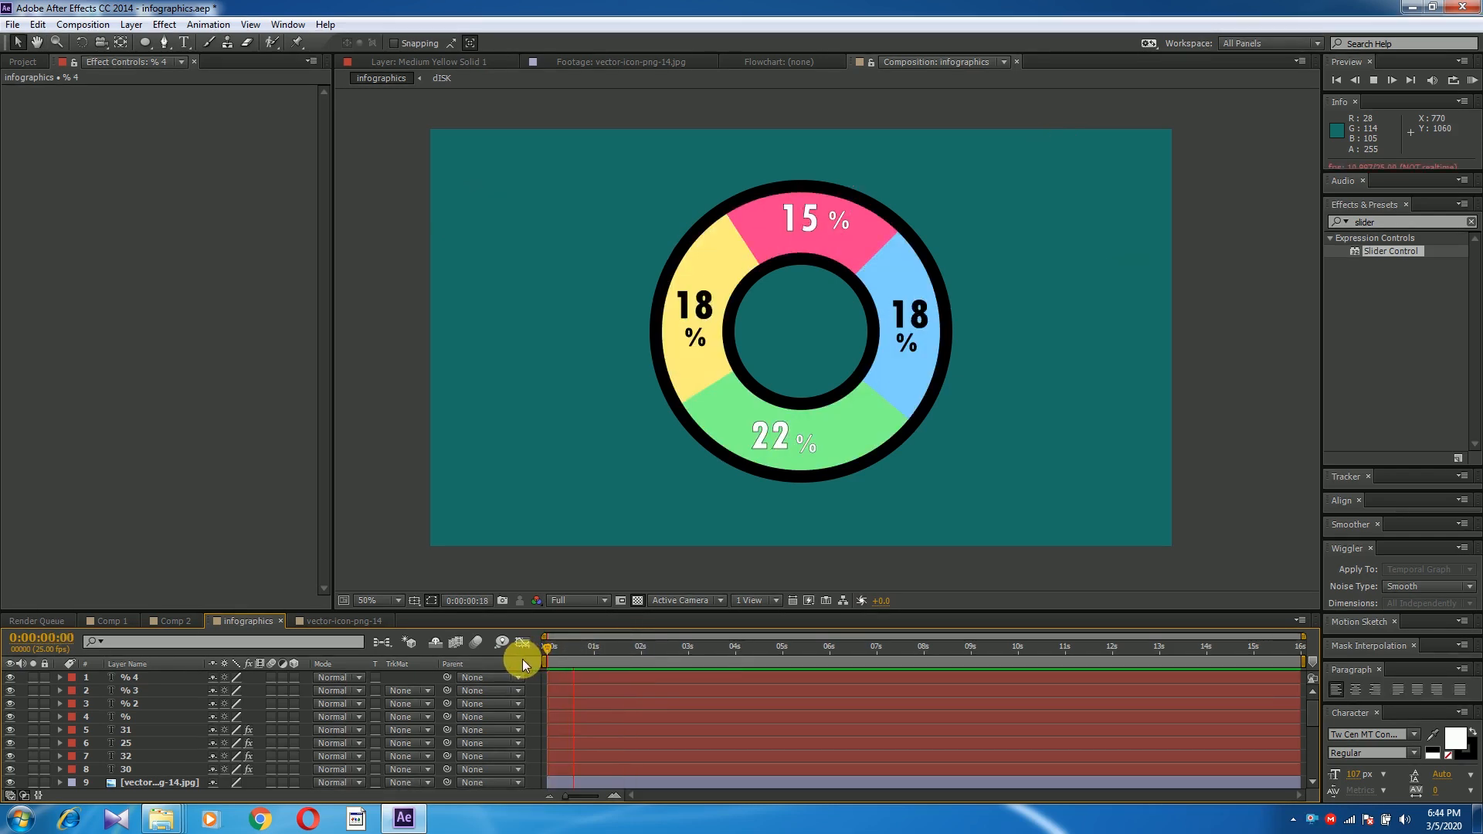
pyautogui.press('space')
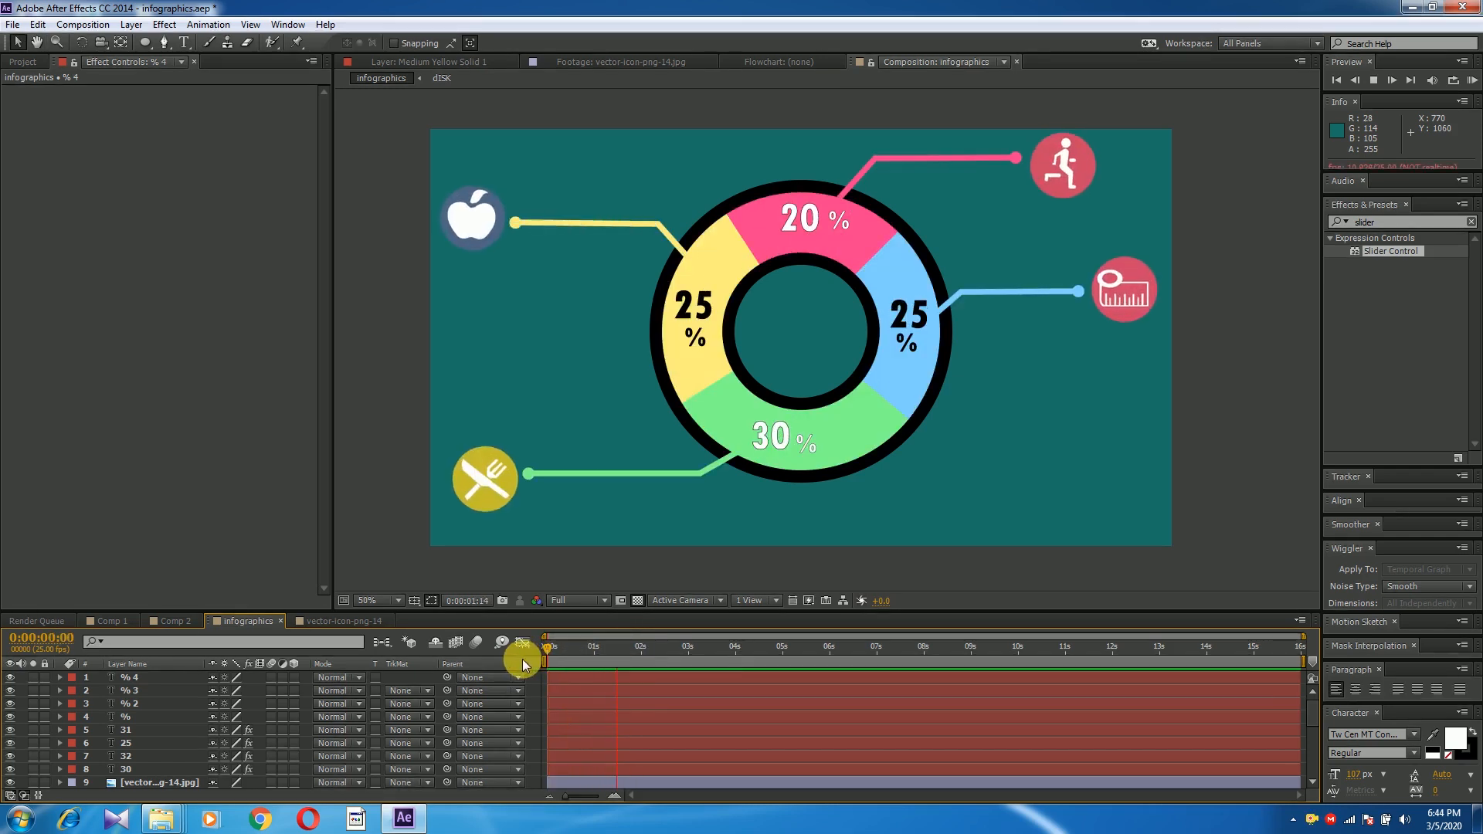
pyautogui.press('space')
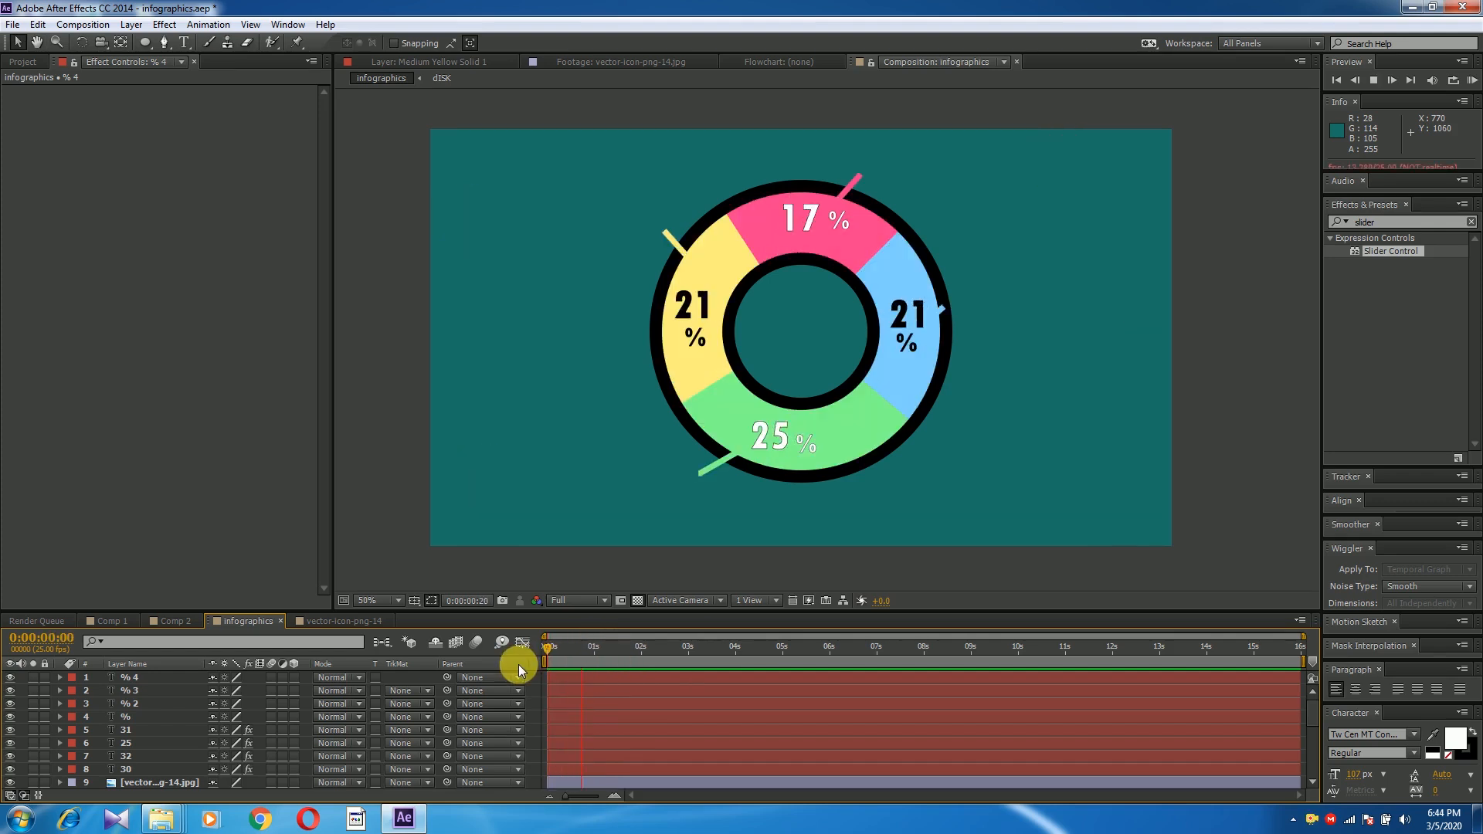
pyautogui.press('space')
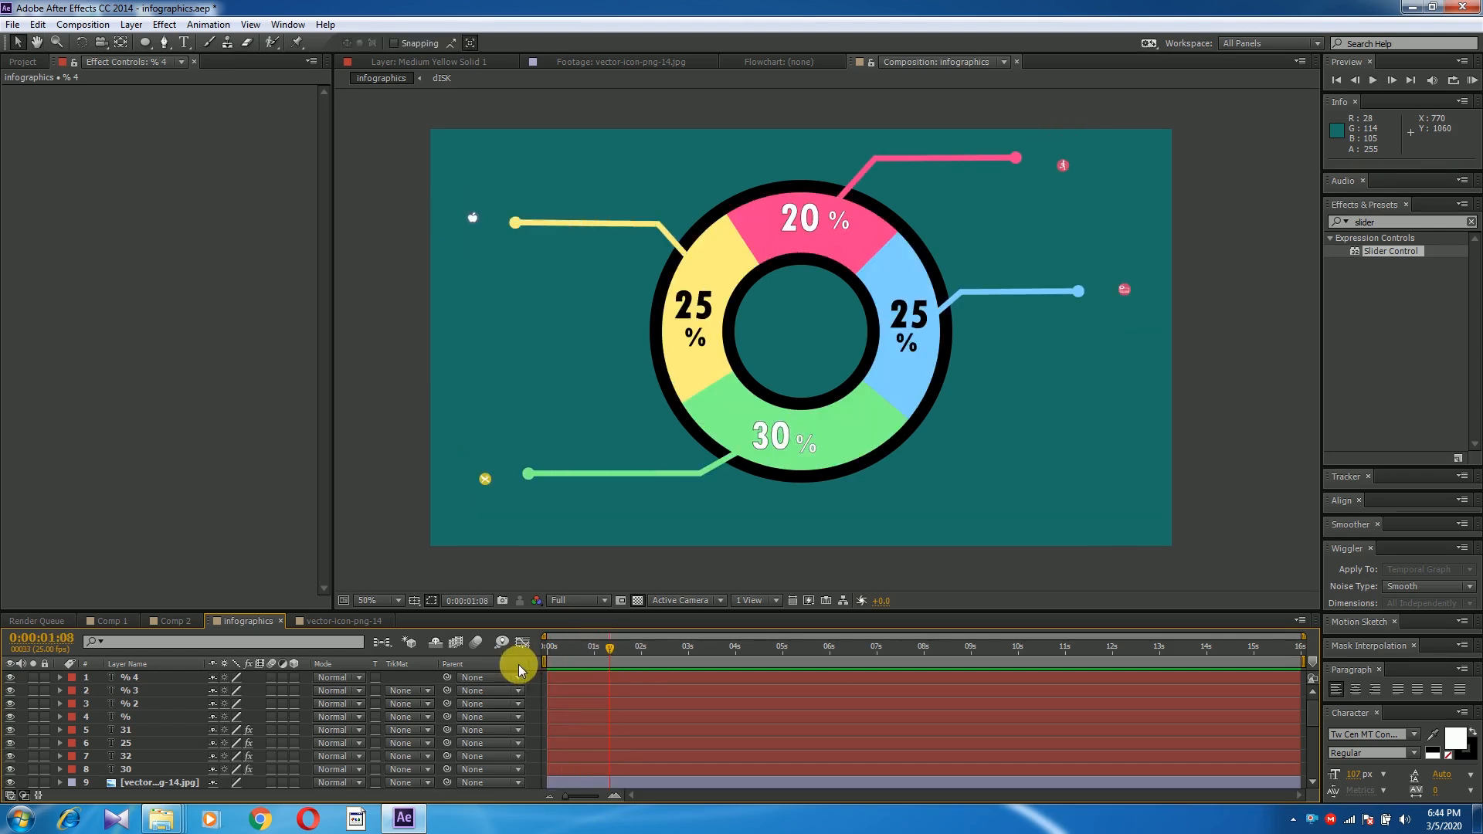
pyautogui.press('space')
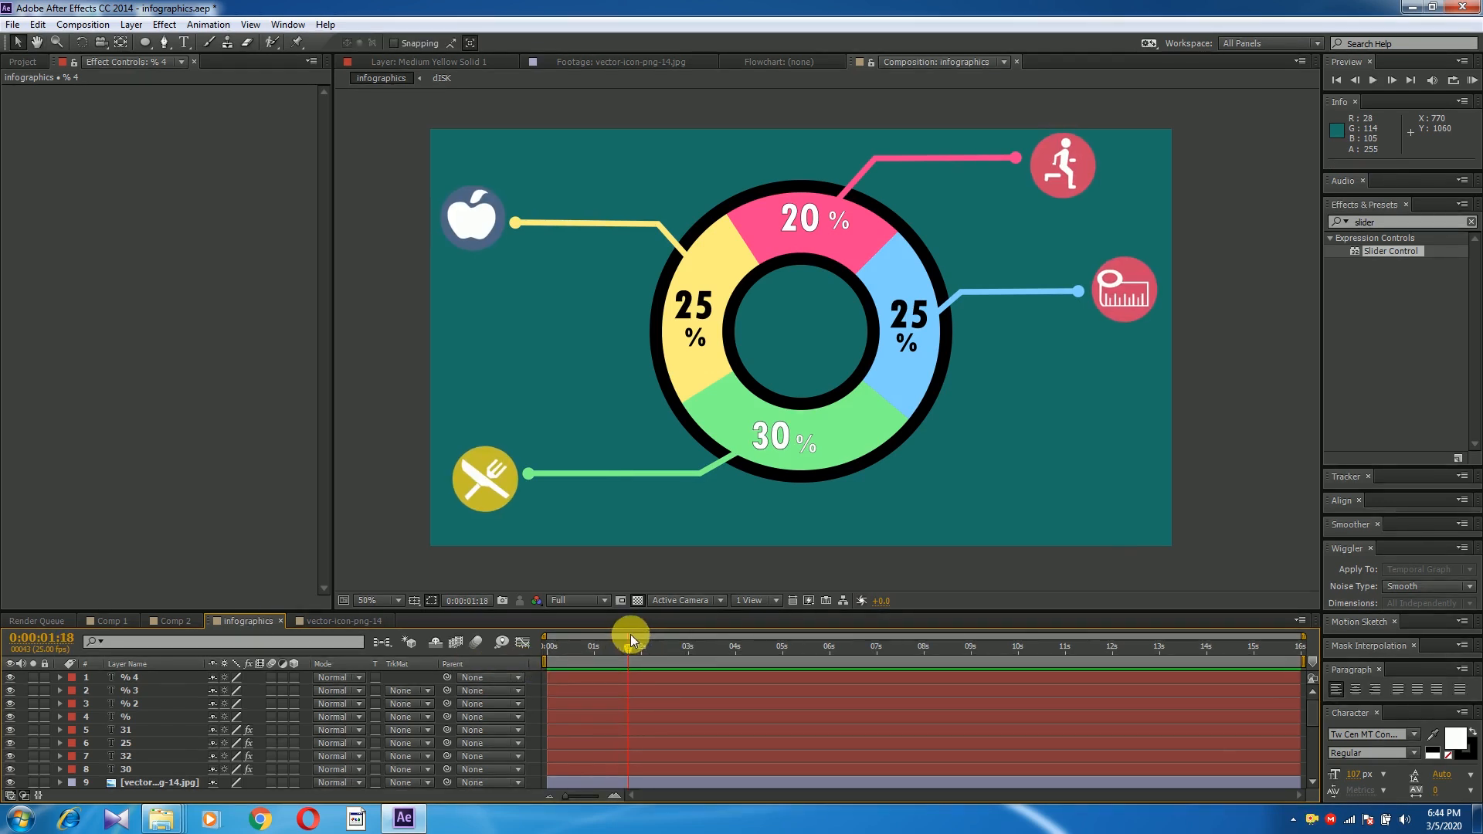
pyautogui.moveTo(629, 637); pyautogui.dragTo(515, 666)
pyautogui.press('space')
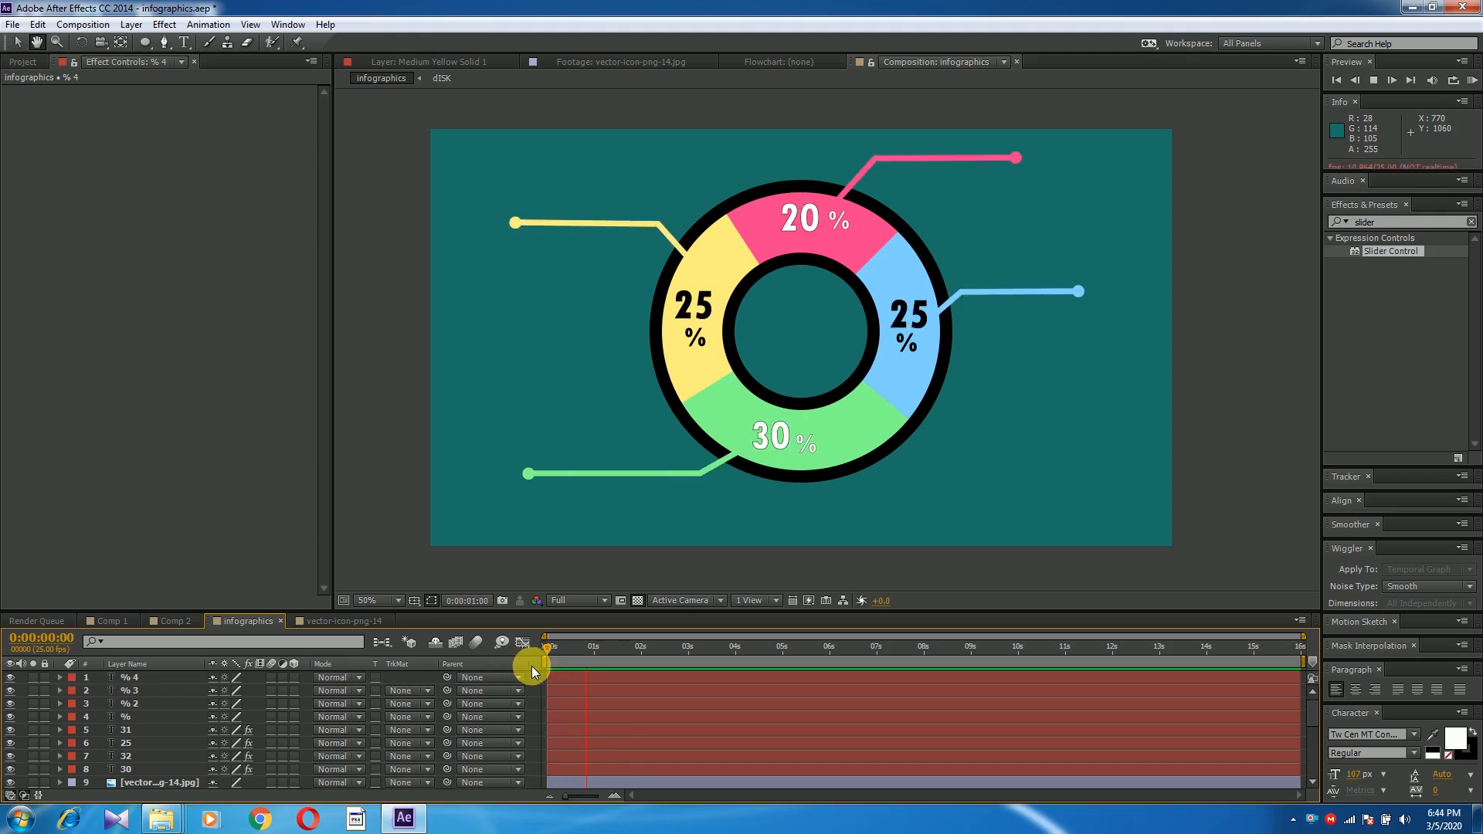
pyautogui.moveTo(601, 647)
pyautogui.mouseDown()
pyautogui.moveTo(623, 642)
pyautogui.moveTo(536, 665)
pyautogui.moveTo(614, 657)
pyautogui.mouseUp()
pyautogui.click(747, 363)
pyautogui.click(692, 409)
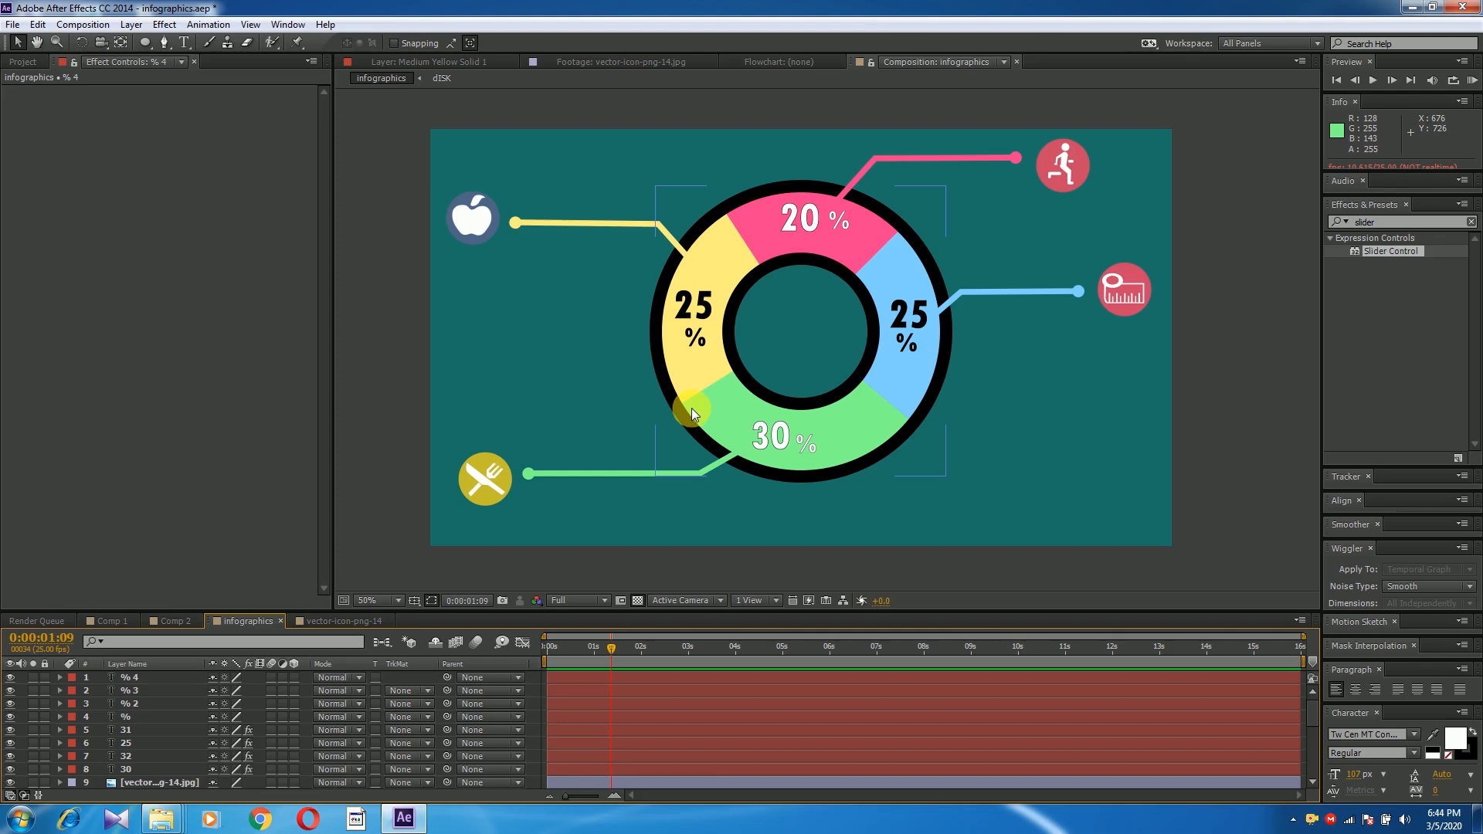
pyautogui.moveTo(625, 642); pyautogui.dragTo(529, 655)
pyautogui.press('space')
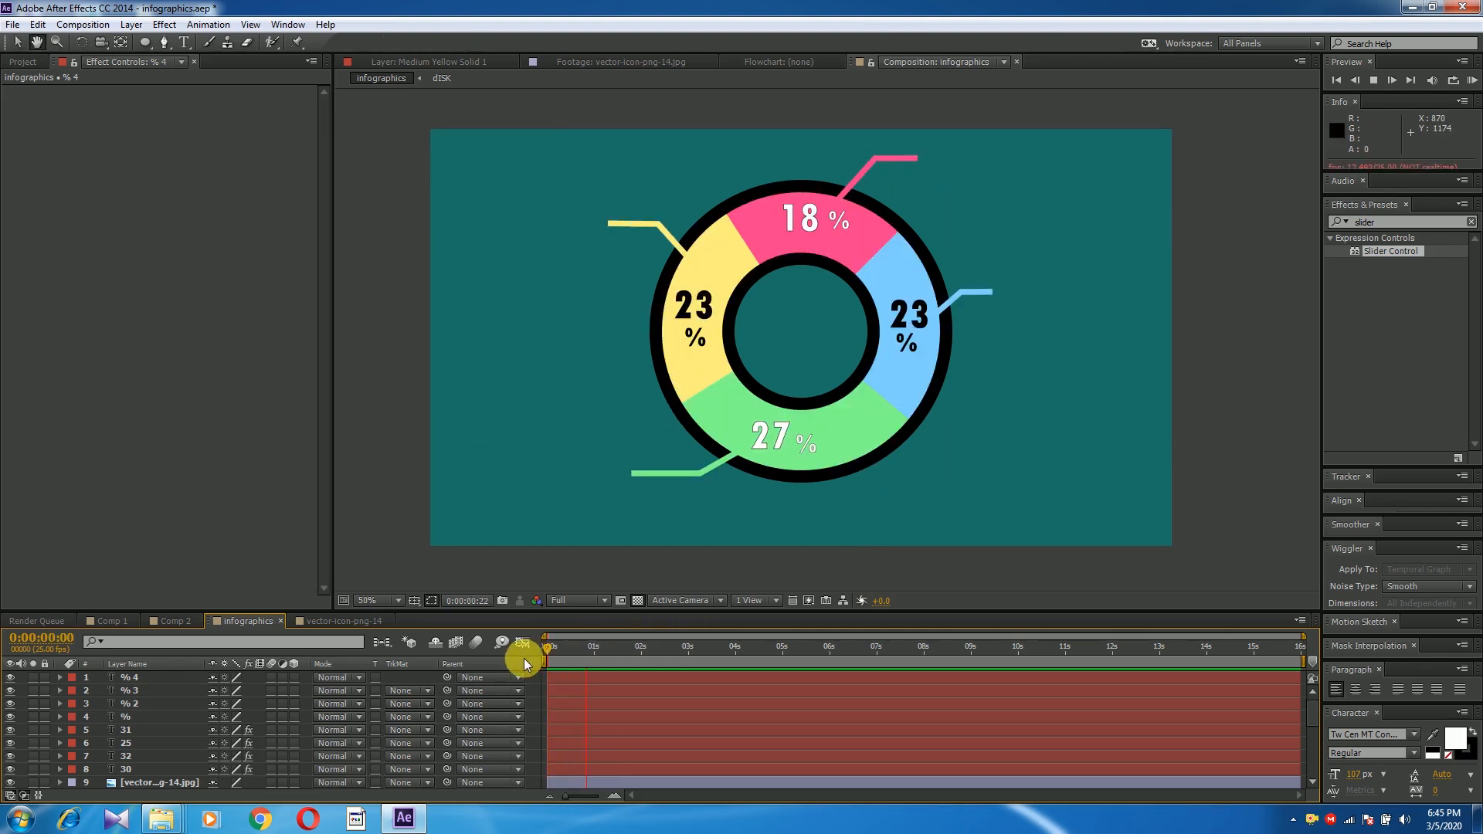